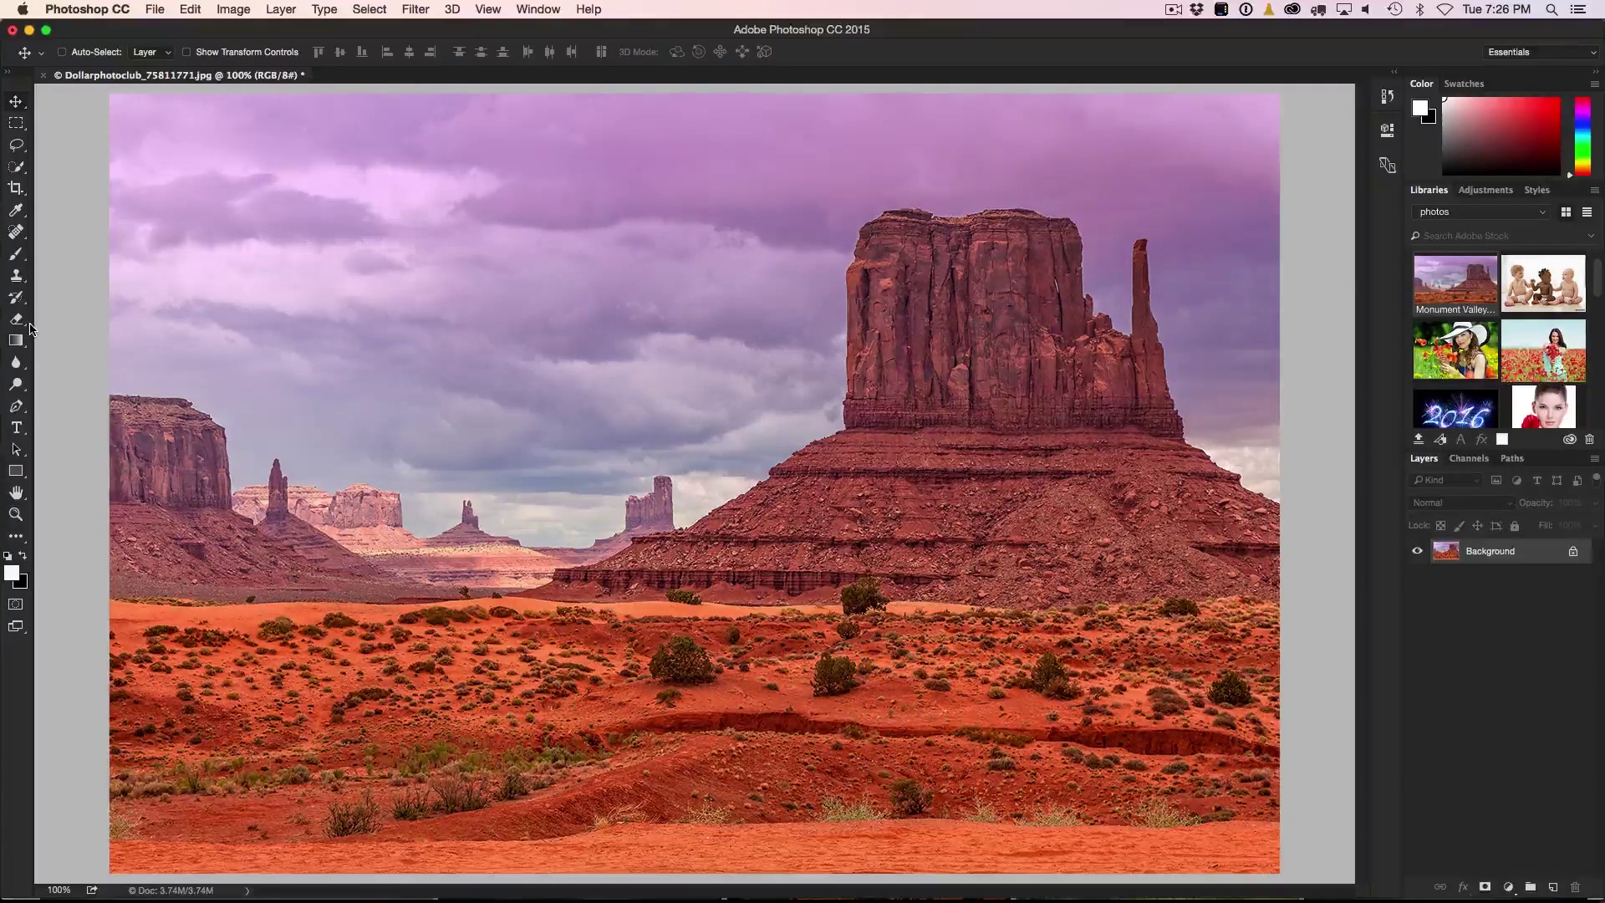
# - Copy a full-width selection of the photo, leaving out the narrow strip along its lower edge, to a new layer and check it without the Background
pyautogui.click(17, 125)
pyautogui.moveTo(107, 90); pyautogui.dragTo(1309, 813)
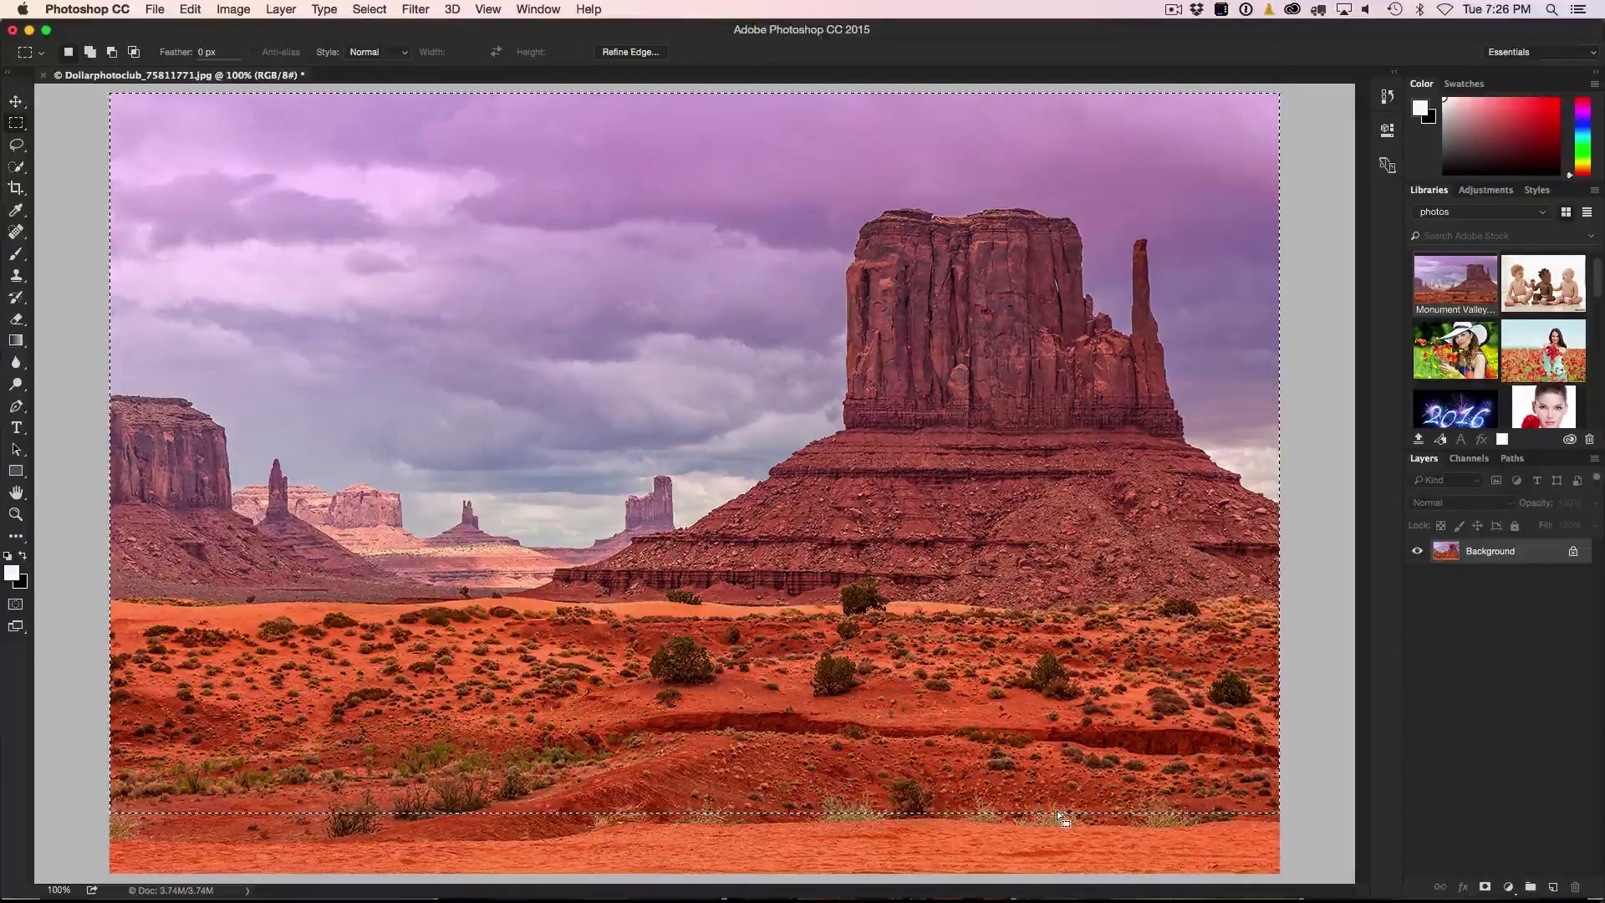
pyautogui.press('super+j')
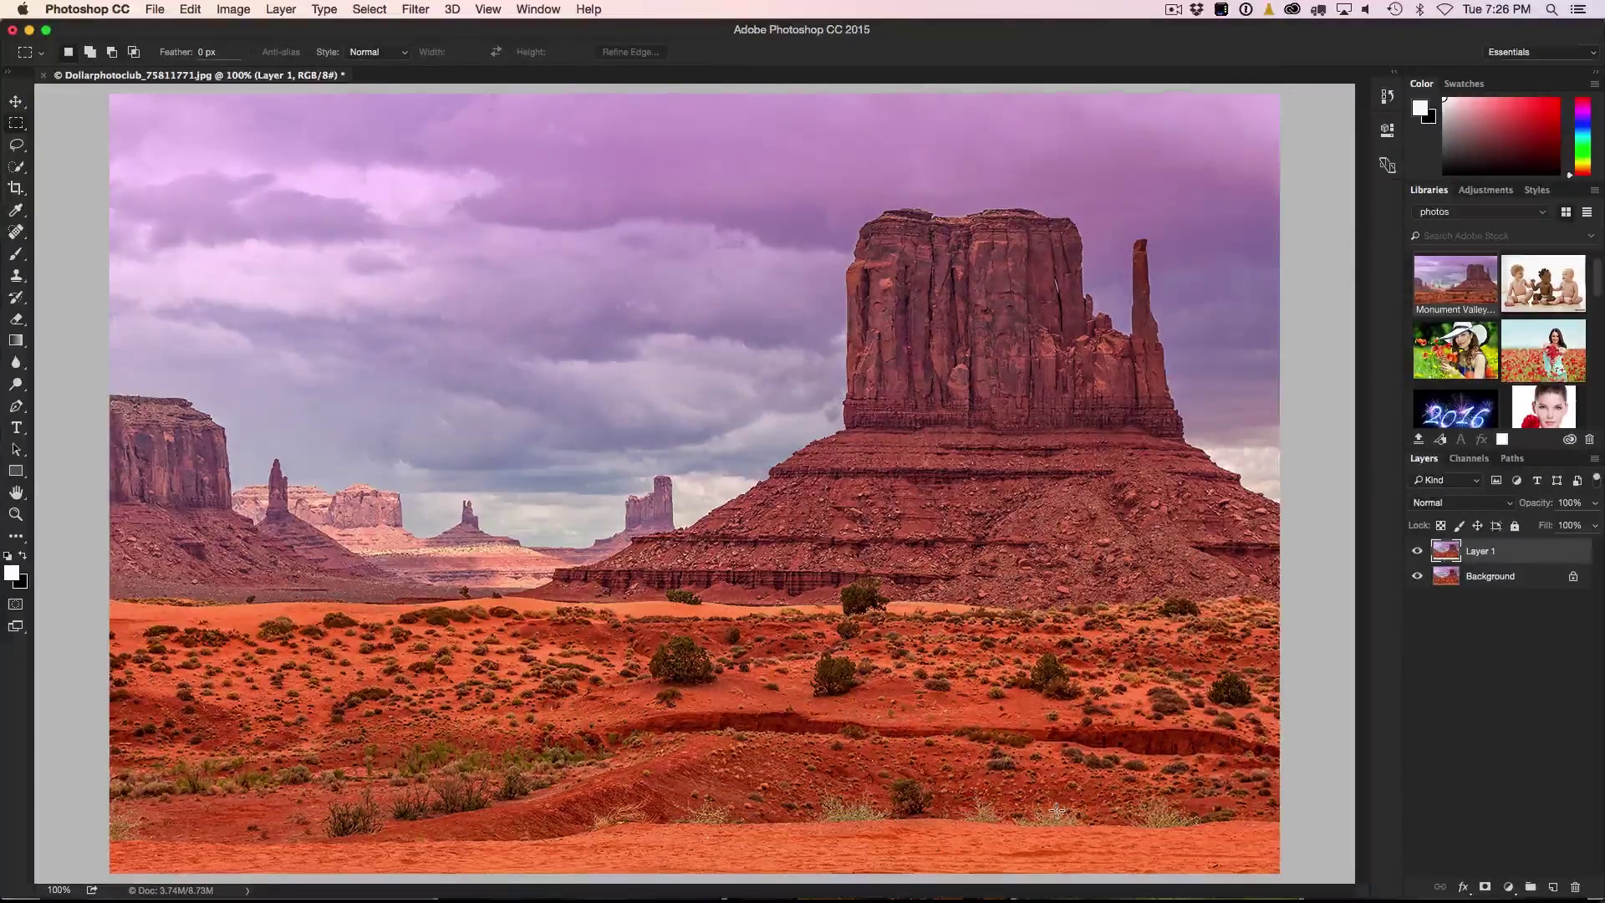
pyautogui.click(1417, 575)
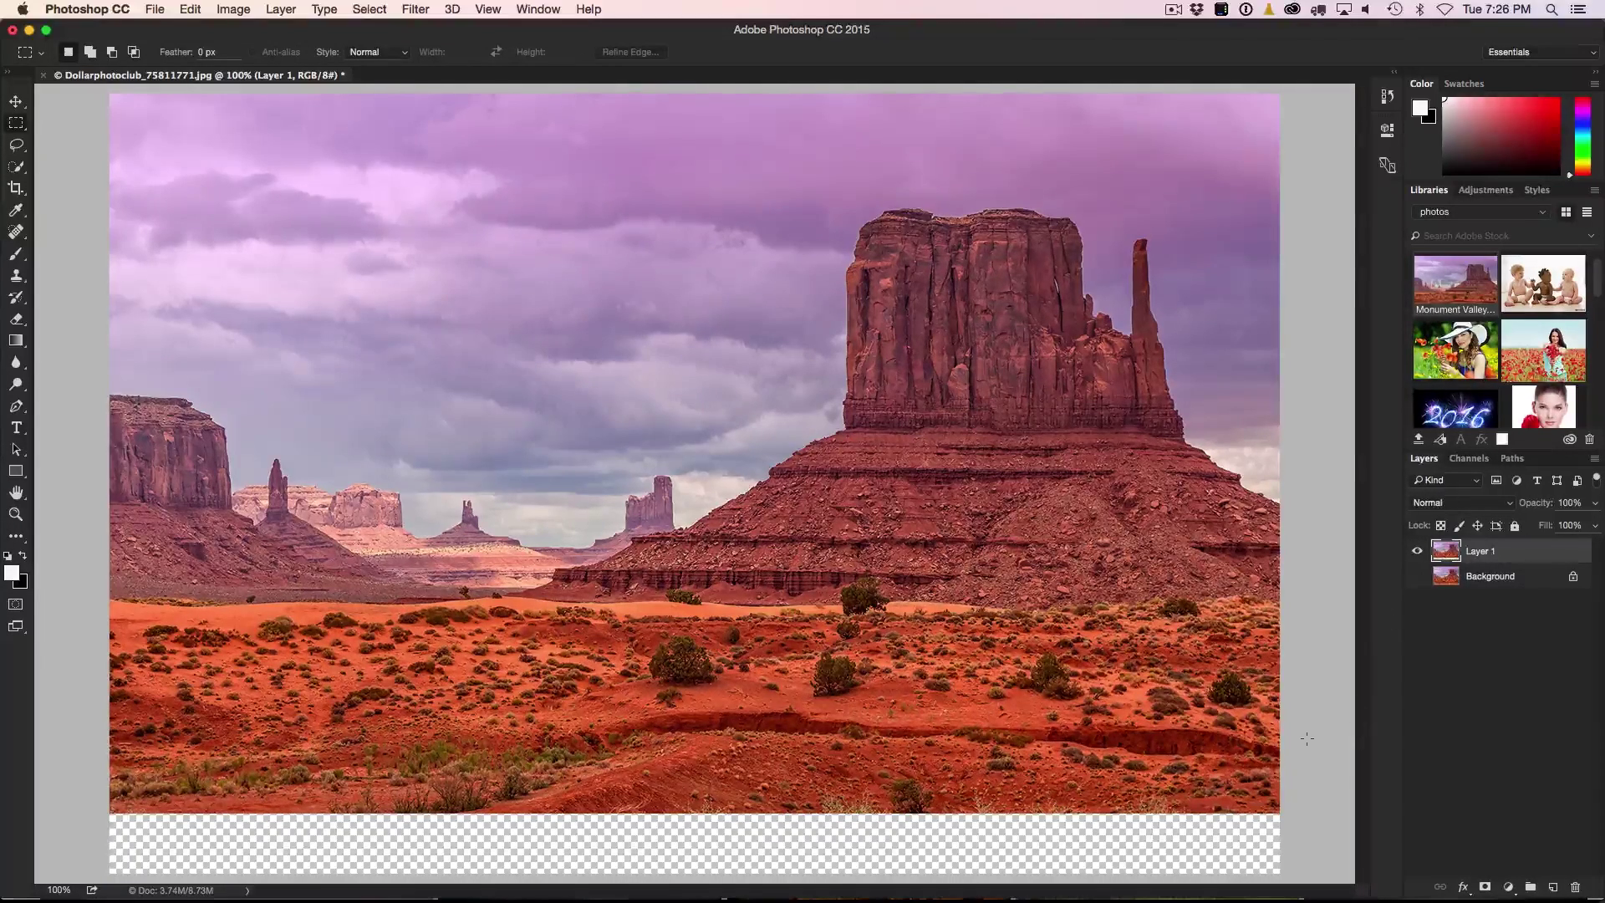
pyautogui.click(1419, 577)
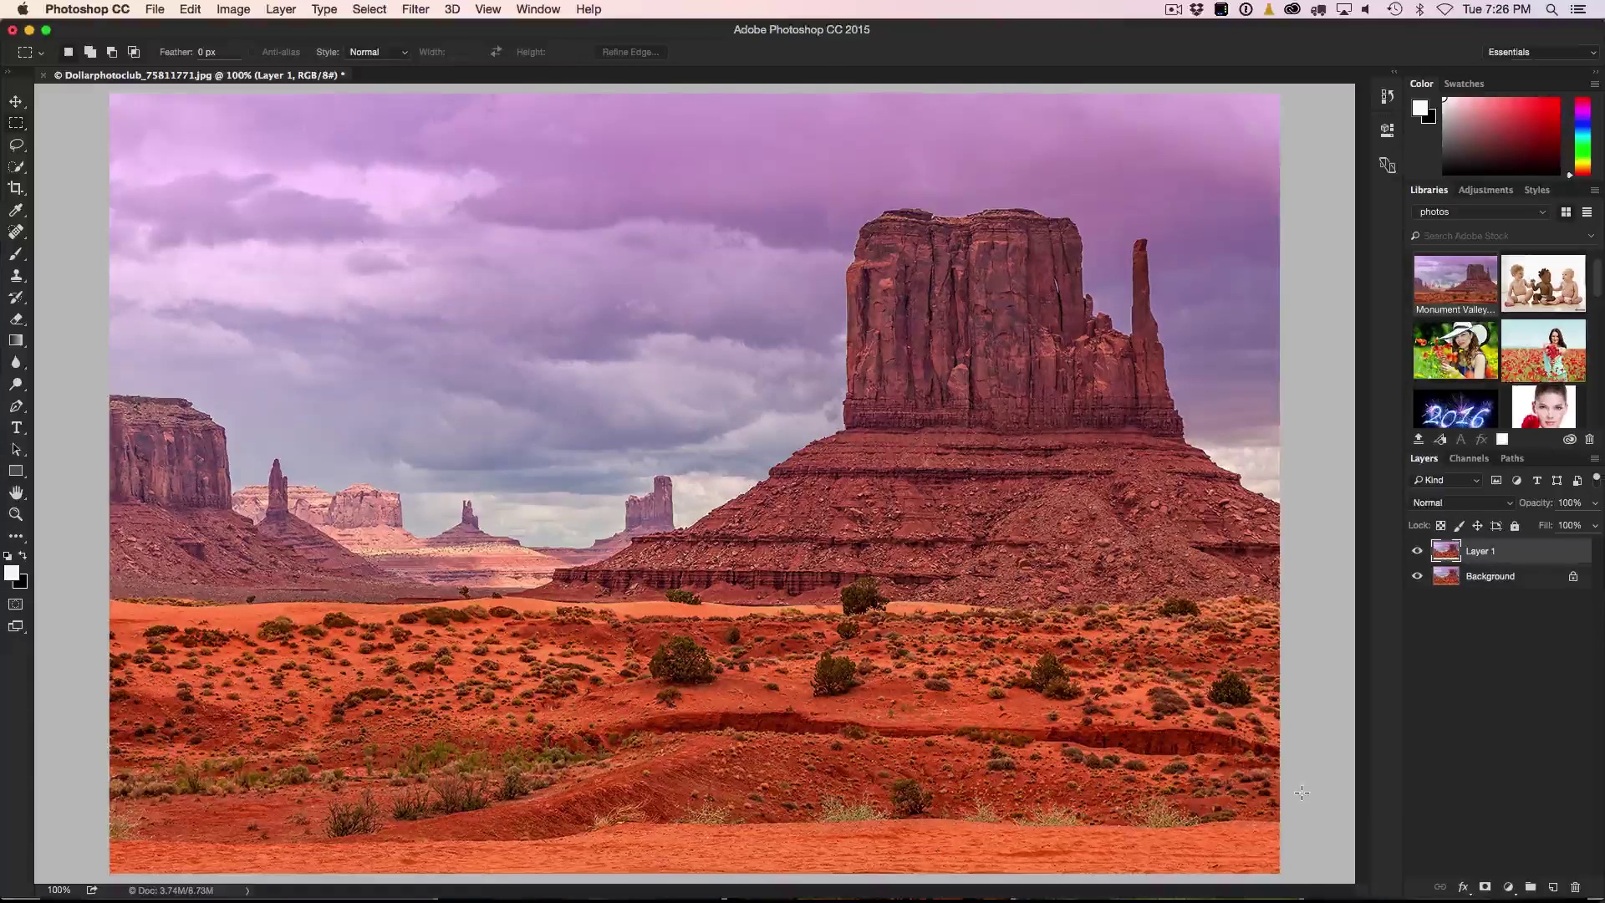
# - Flip Layer 1 vertically with Free Transform
pyautogui.press('v')
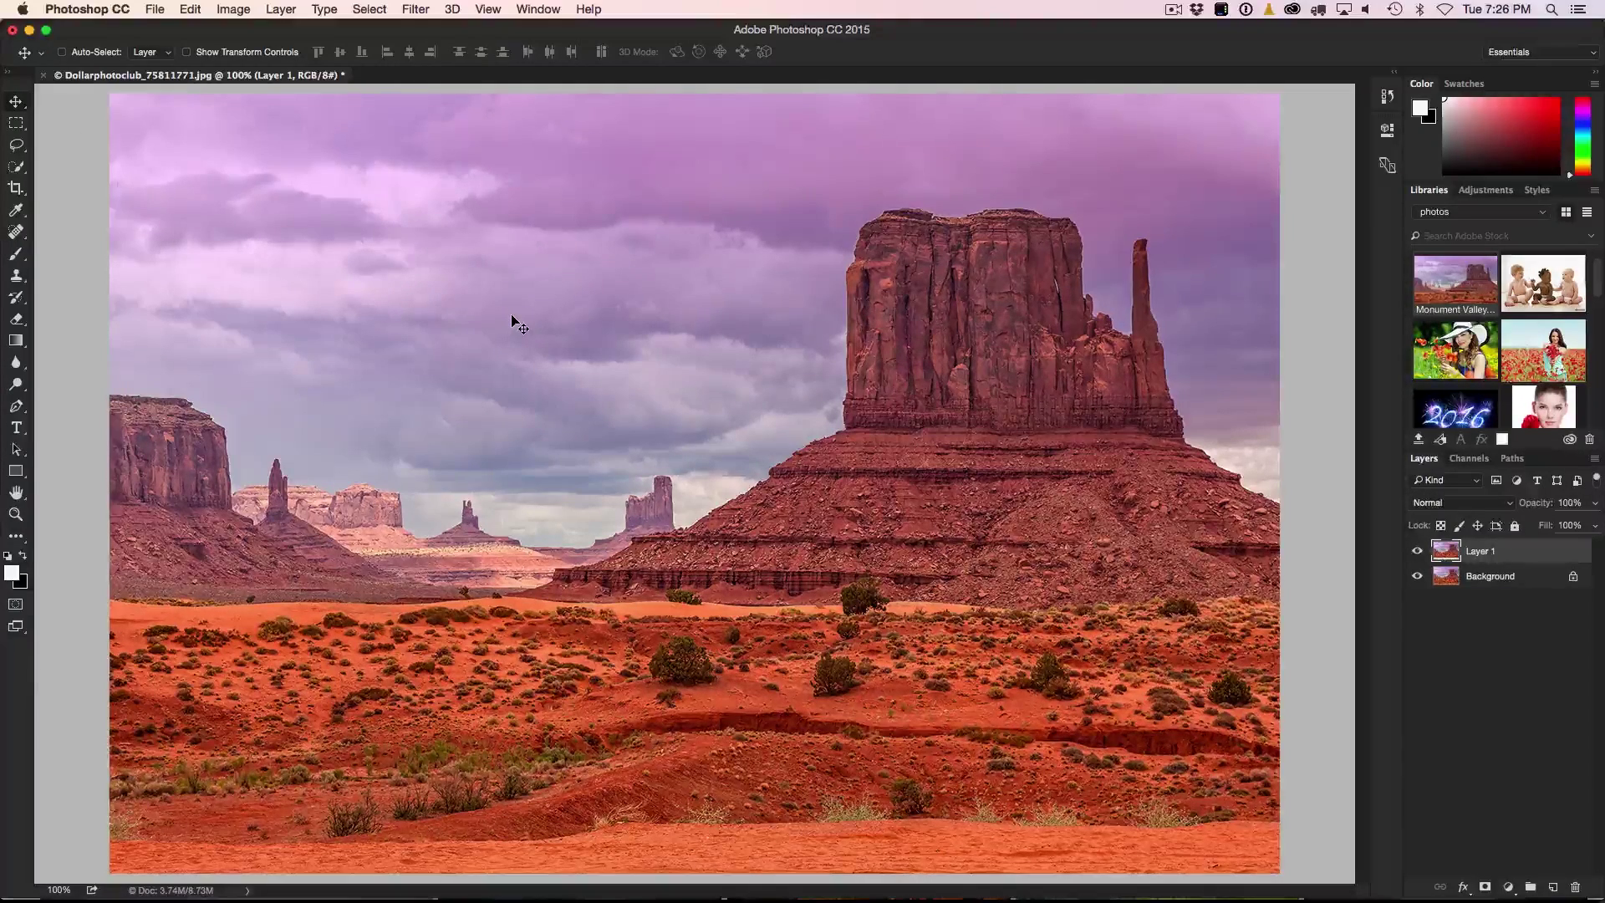
pyautogui.press('super+h')
pyautogui.press('super+t')
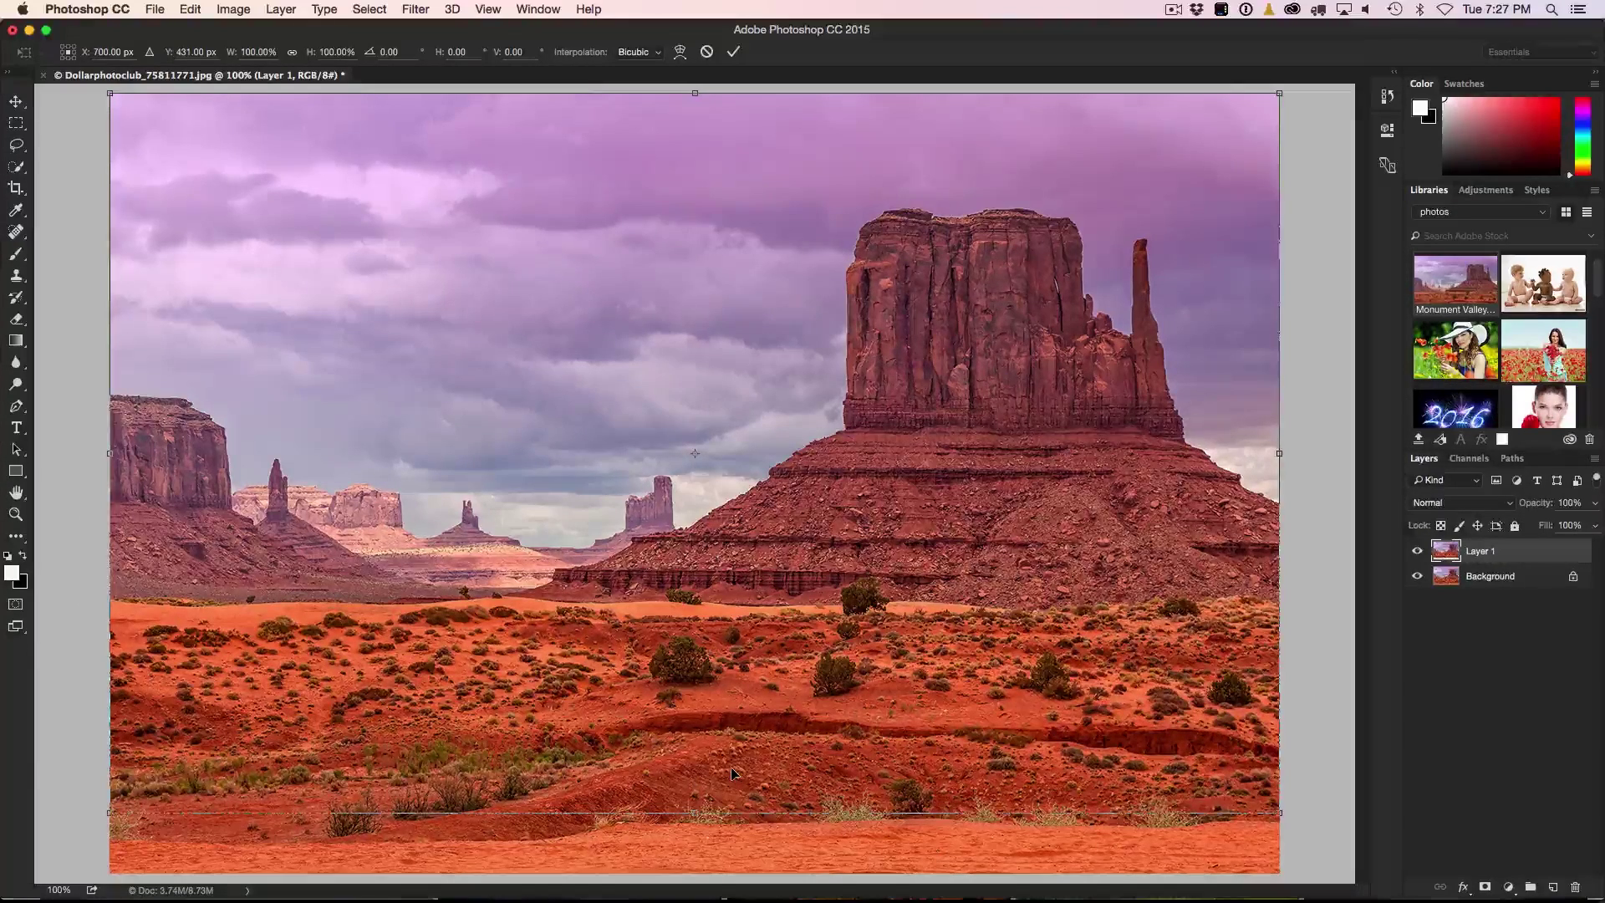
pyautogui.rightClick(730, 428)
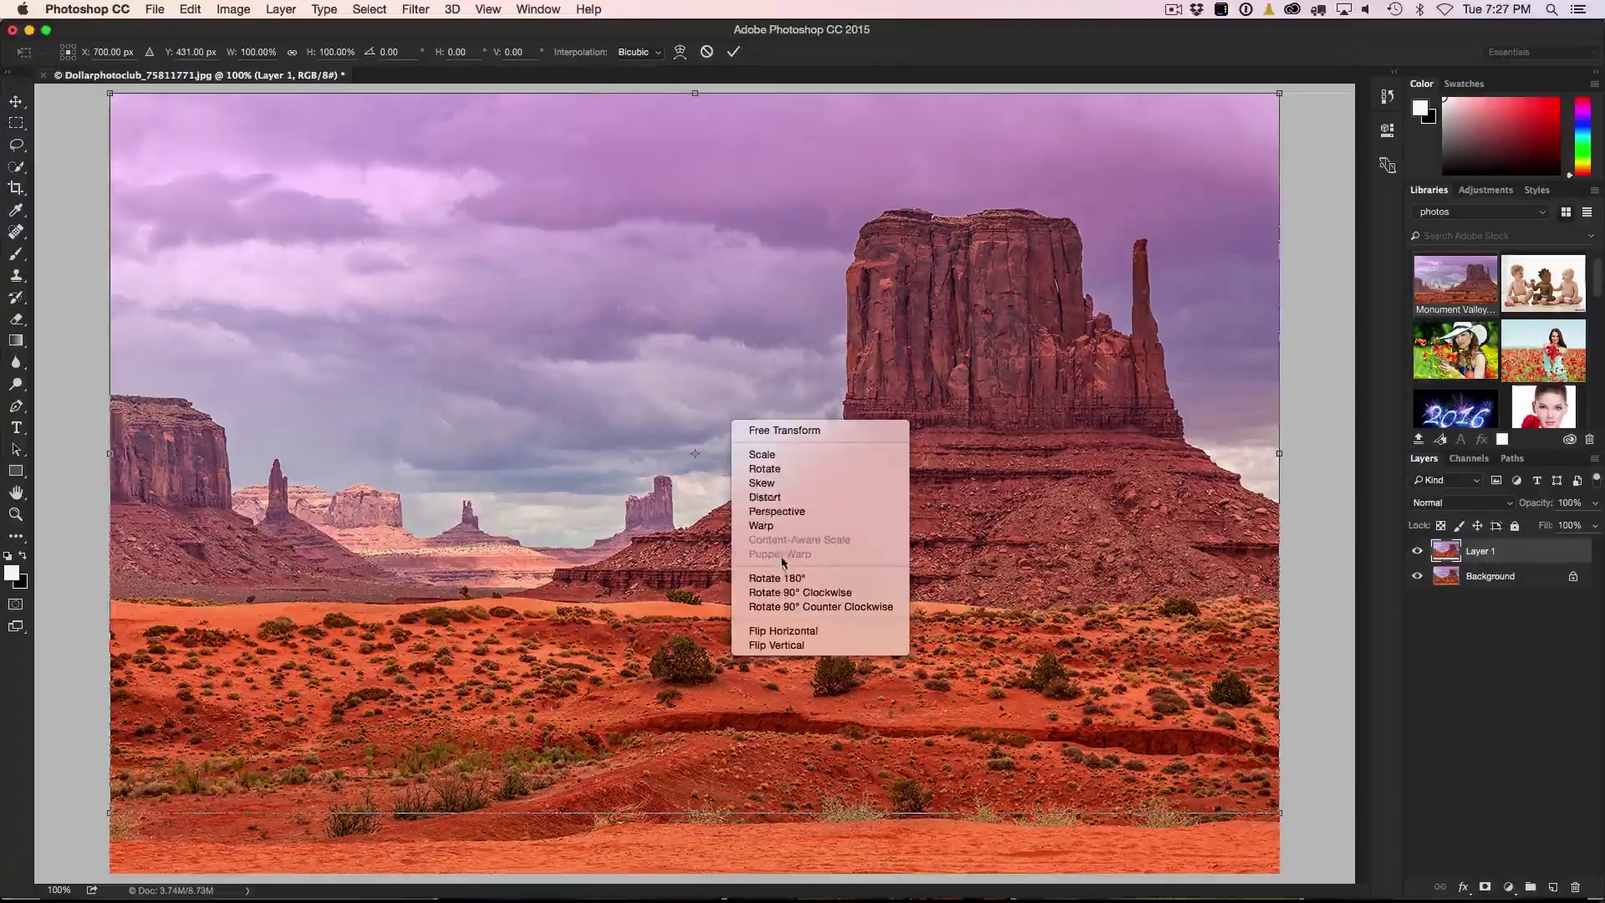
pyautogui.click(810, 645)
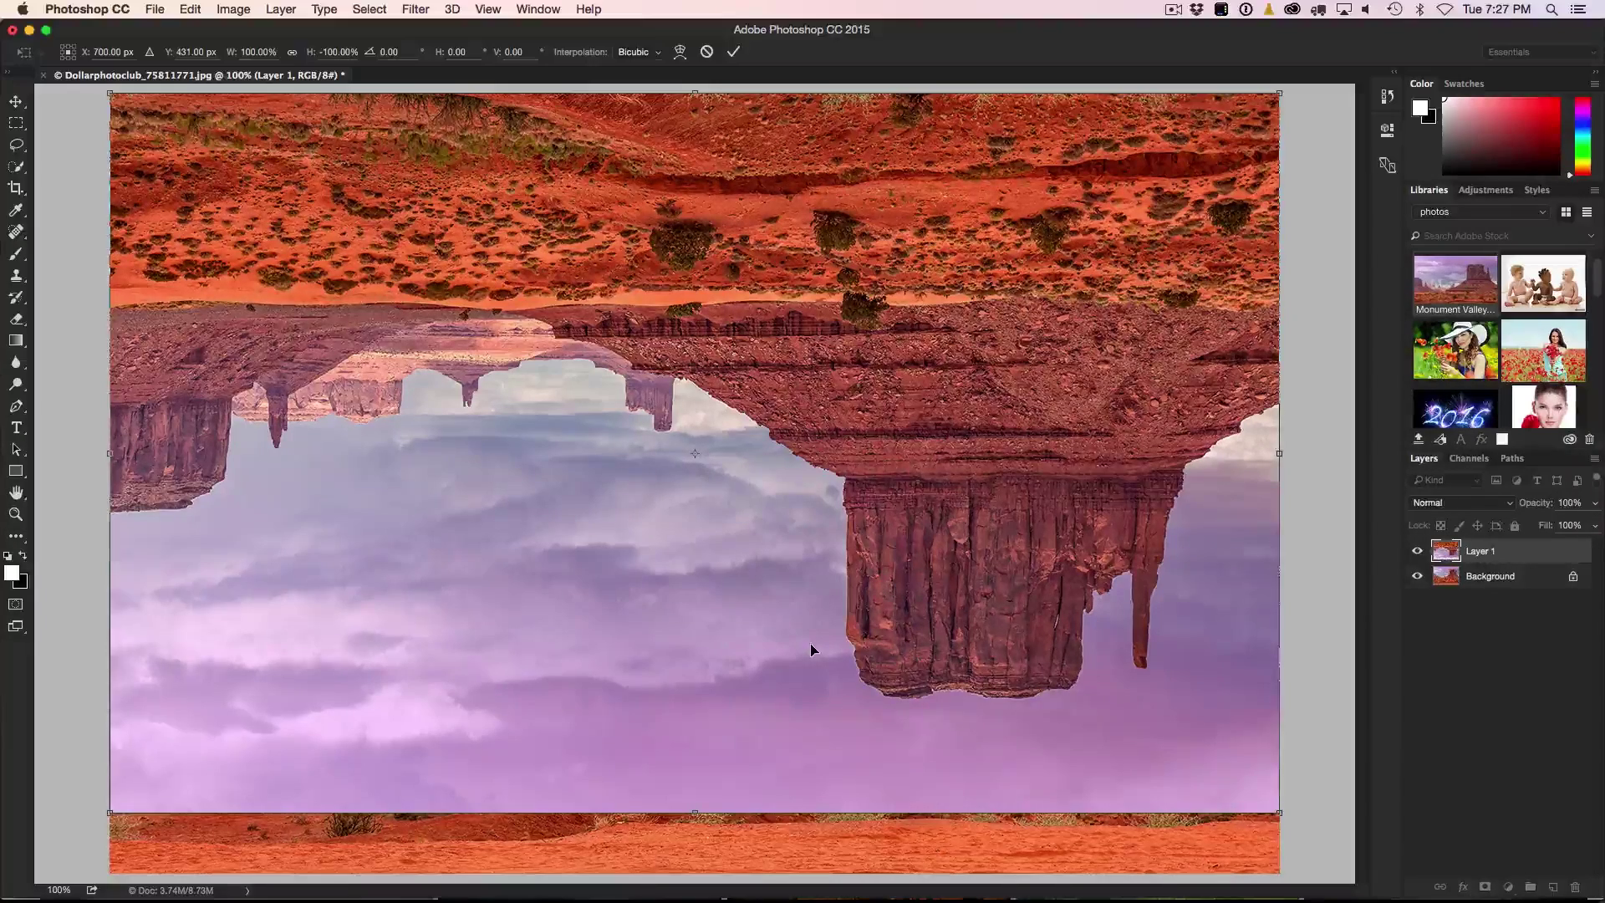
pyautogui.press('Return')
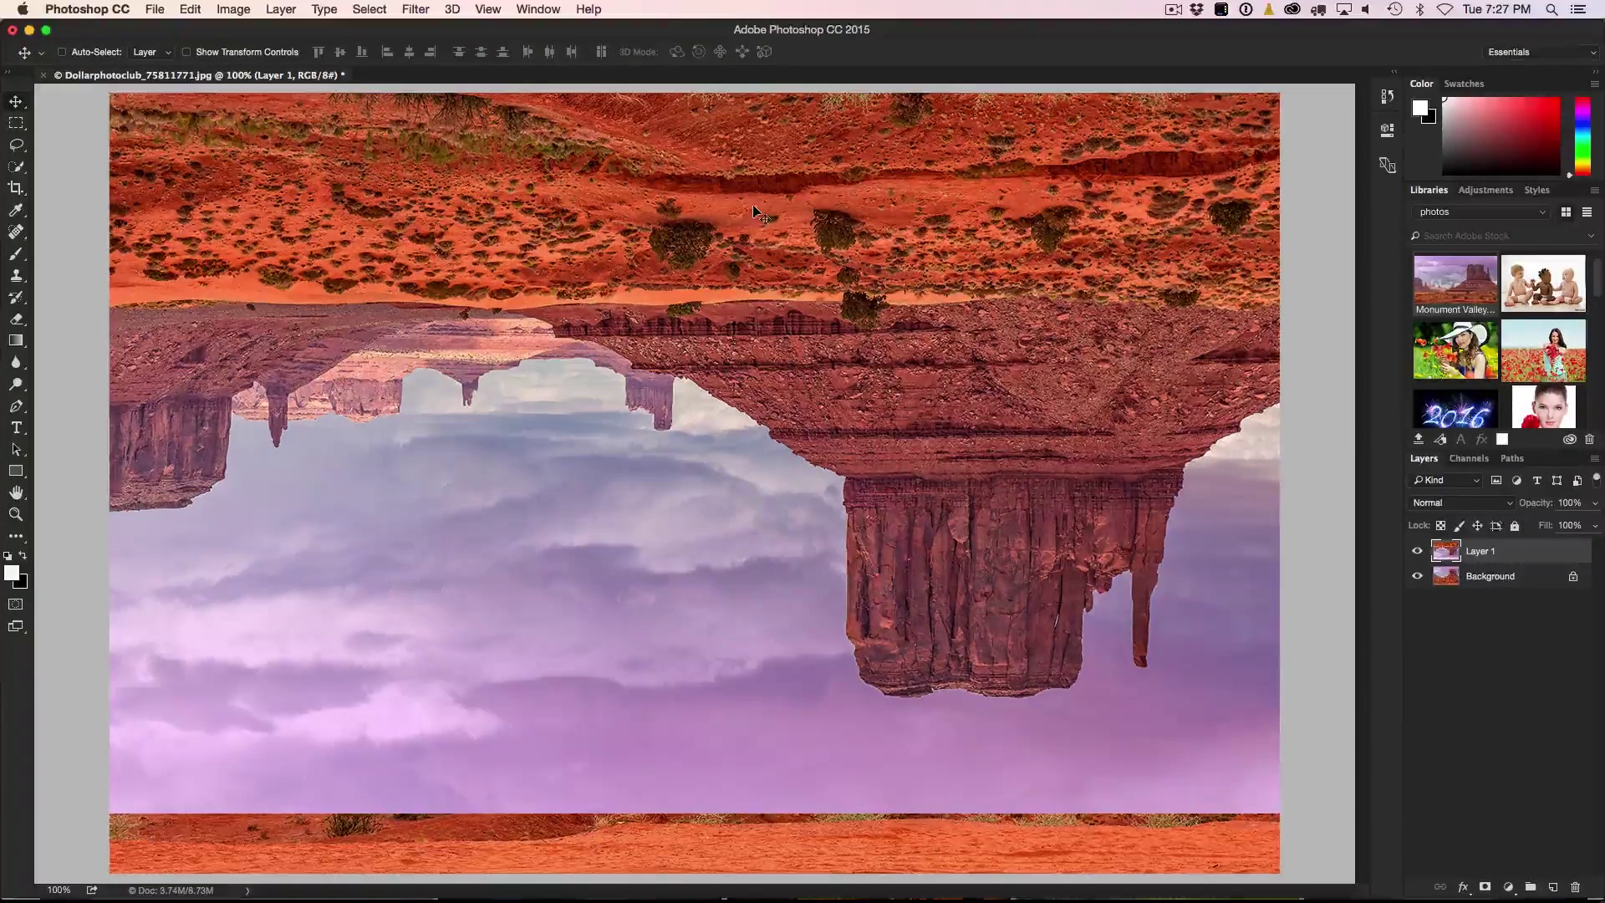
# - Move the flipped layer straight down until its upper edge meets the desert ground near the photo's lower edge as a mirror image
pyautogui.moveTo(746, 201); pyautogui.dragTo(818, 899)
pyautogui.press('super+z')
pyautogui.moveTo(749, 216); pyautogui.dragTo(781, 631)
pyautogui.moveTo(786, 309); pyautogui.dragTo(810, 613)
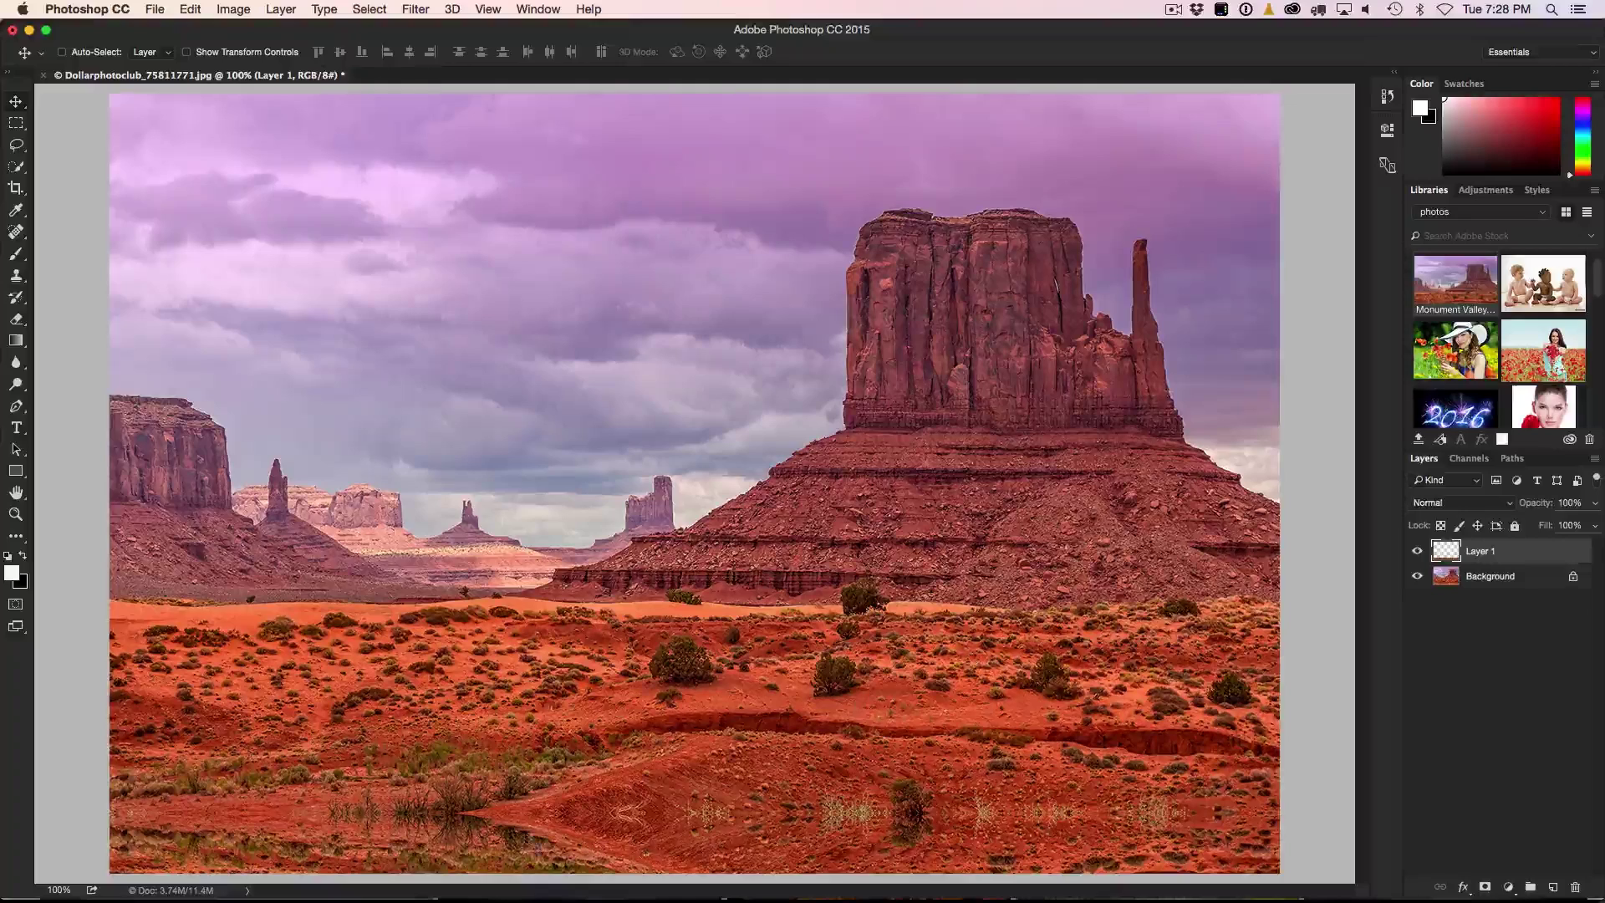
# - Check the flipped layer's bounds beyond the canvas, and extend the canvas with Reveal All to include the whole reflection
pyautogui.scroll(-1, 682, 598)
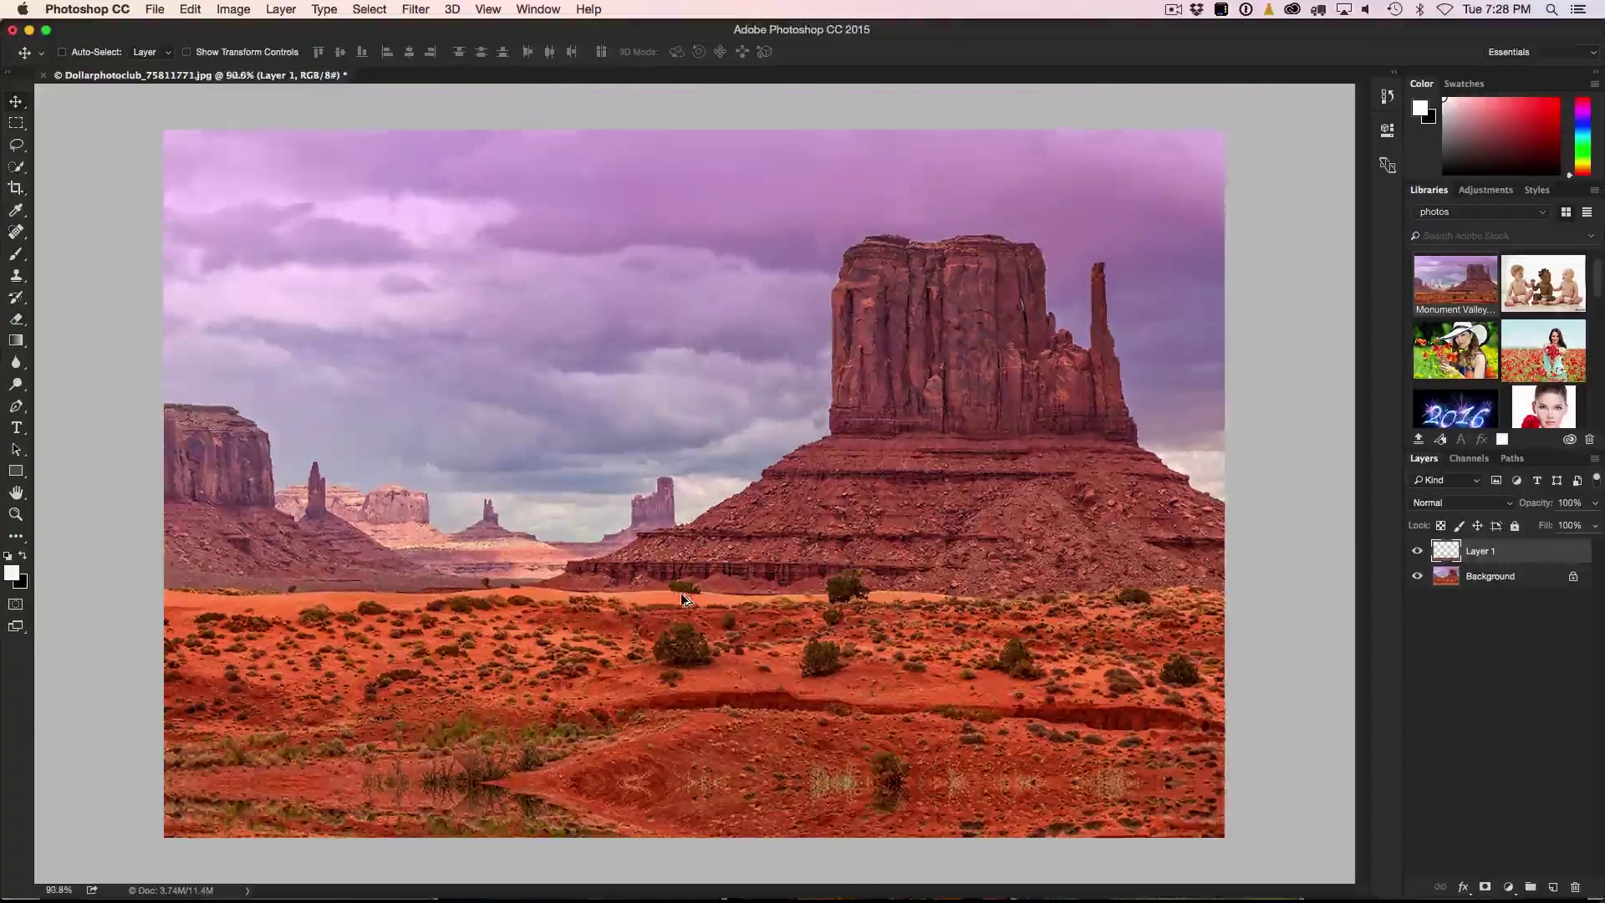
pyautogui.scroll(-4, 682, 598)
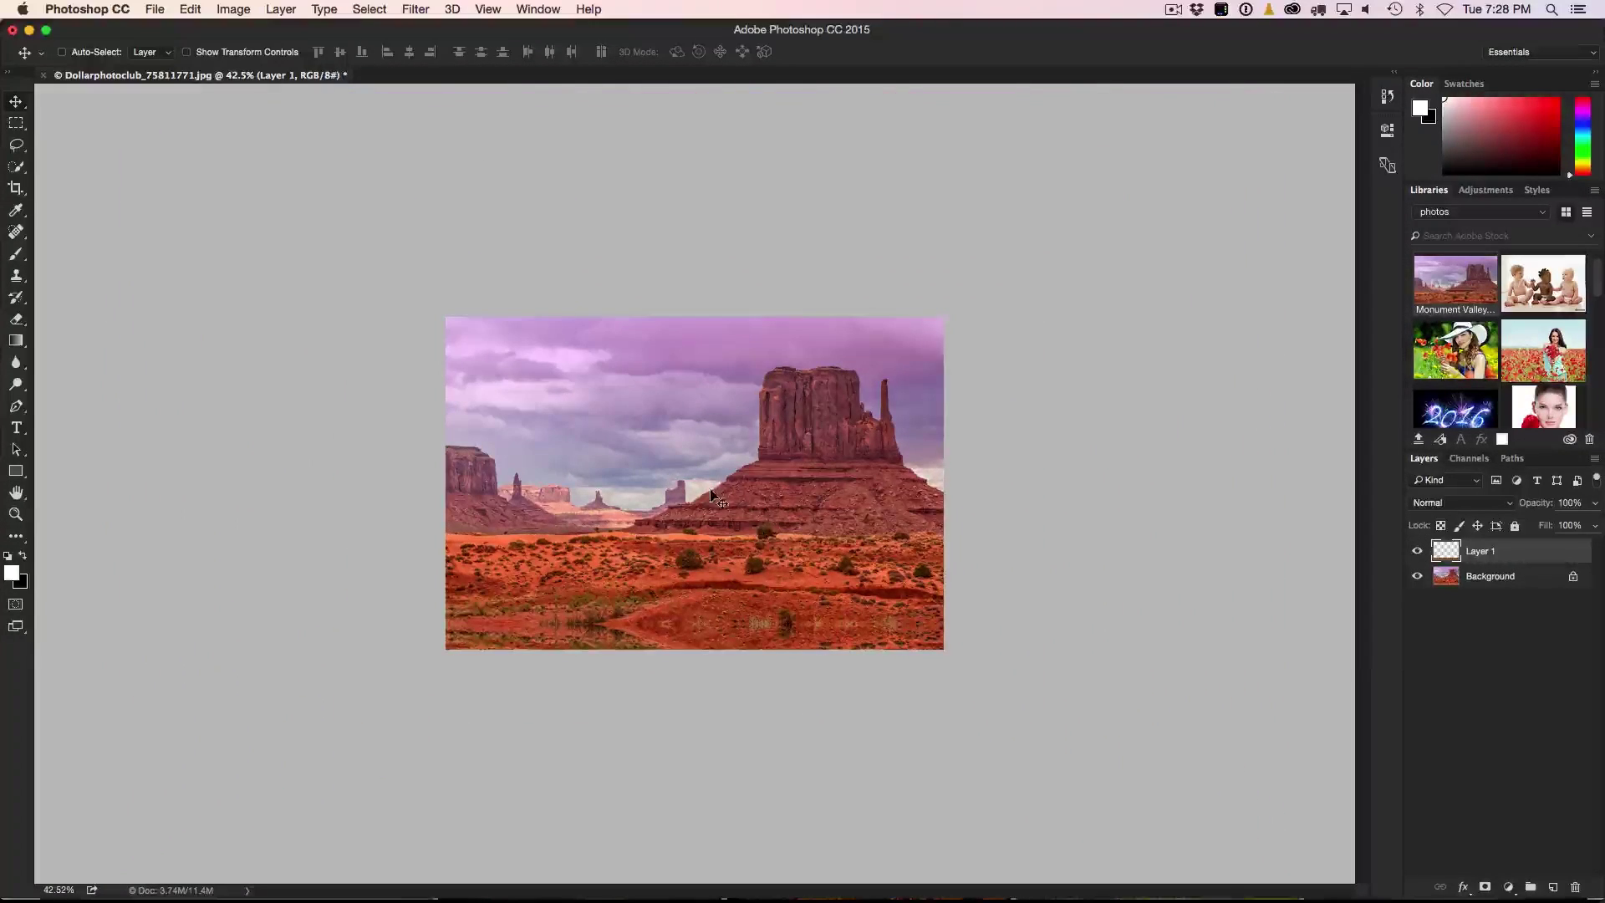
pyautogui.scroll(-2, 710, 494)
pyautogui.scroll(3, 711, 494)
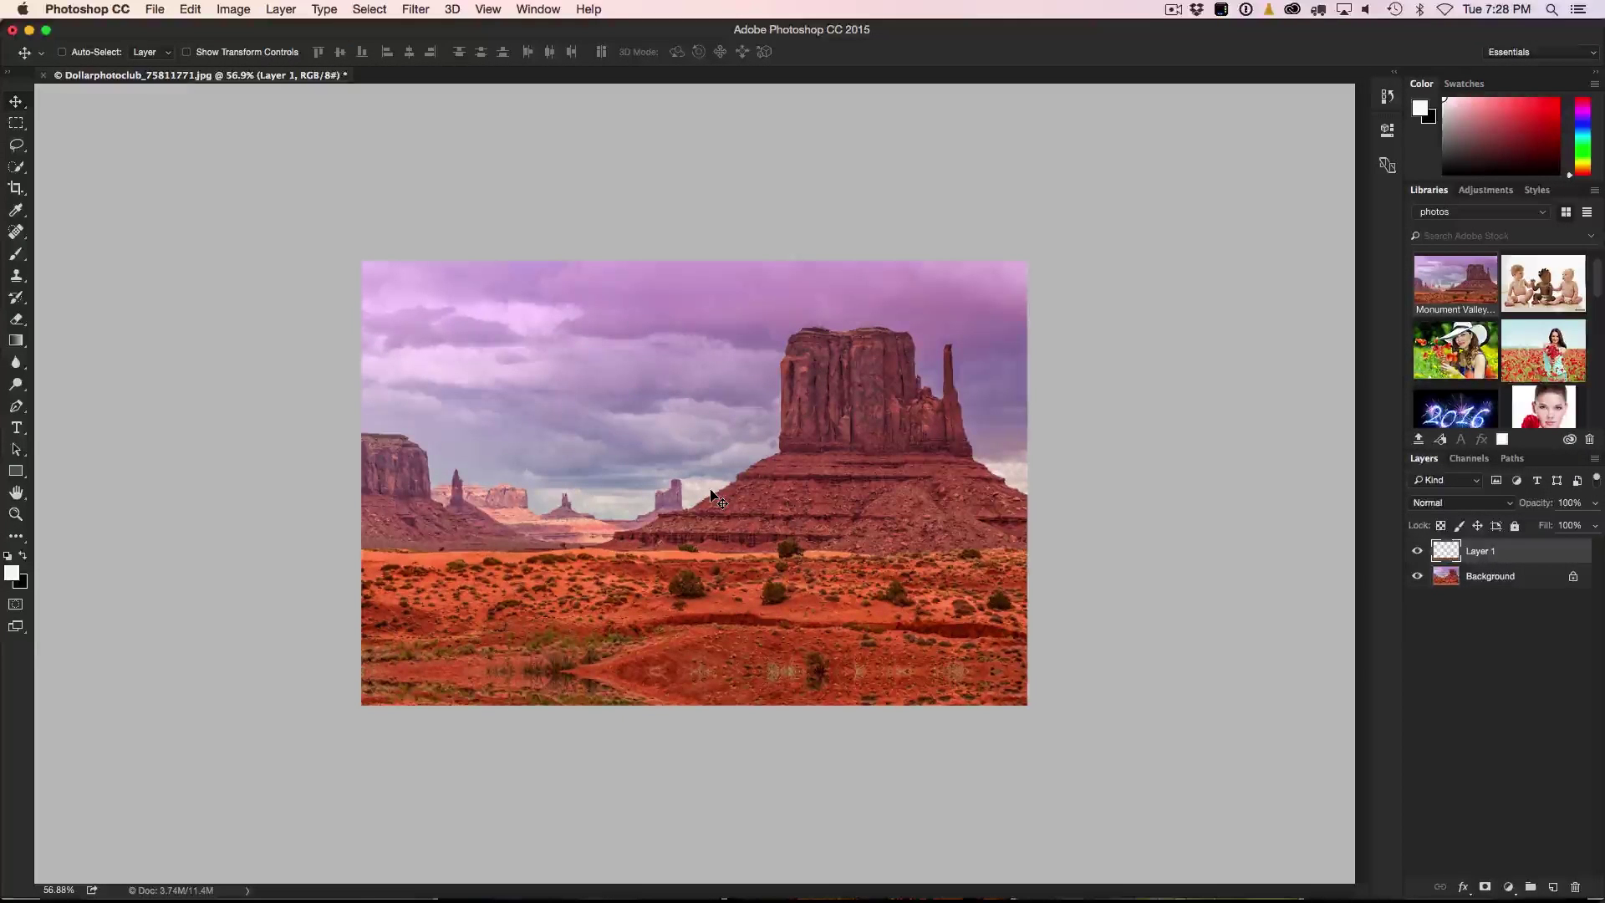
pyautogui.press('super+t')
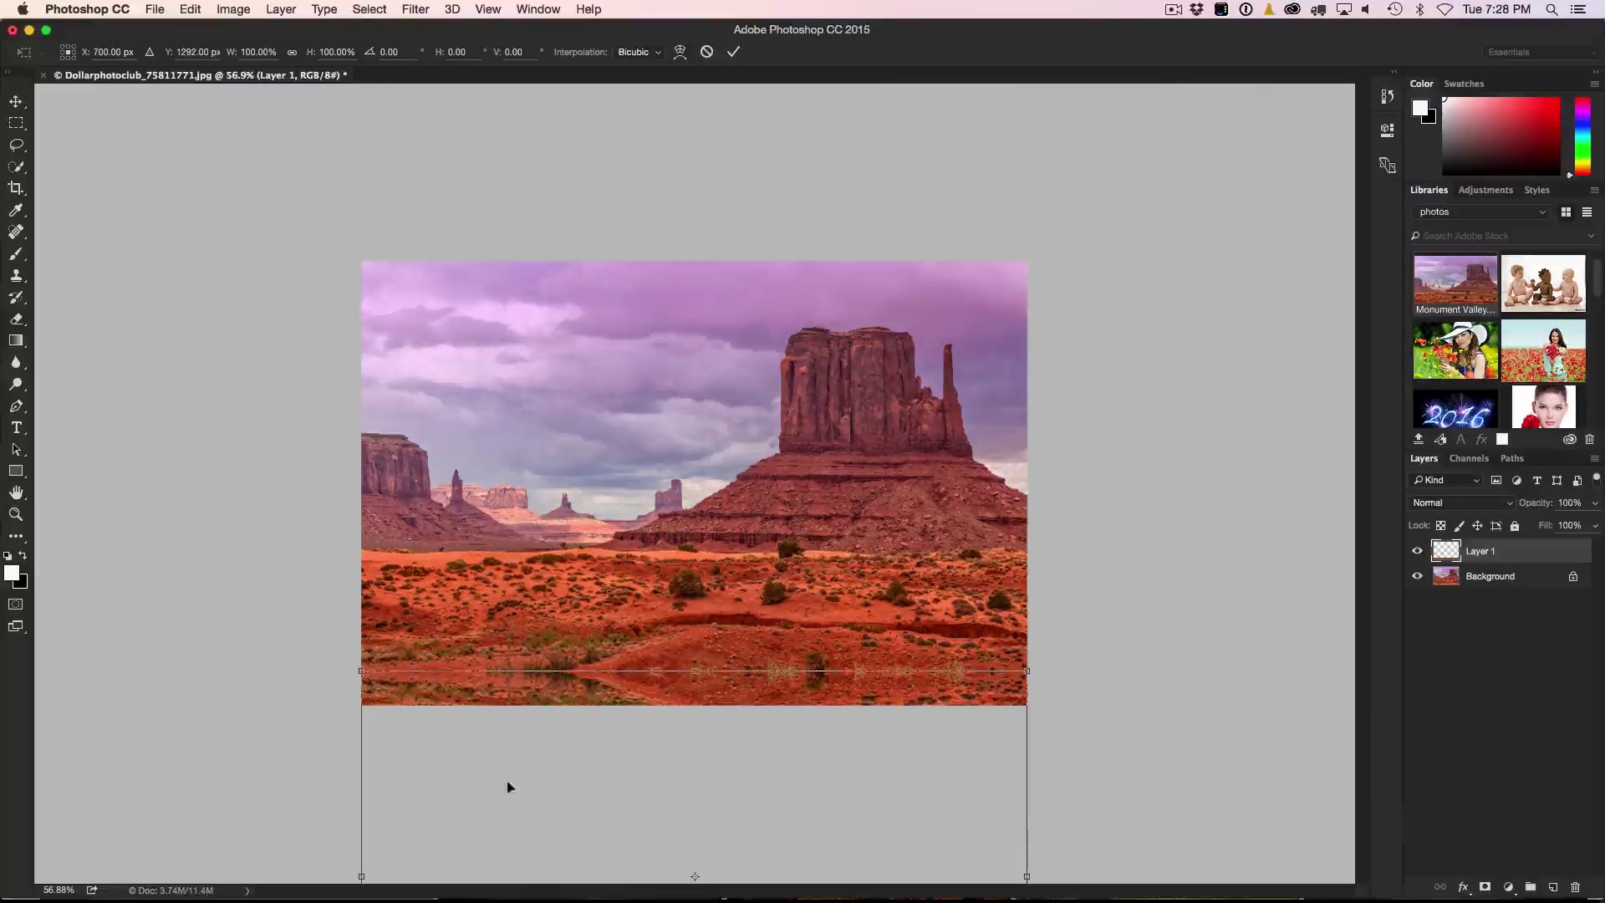
pyautogui.press('Return')
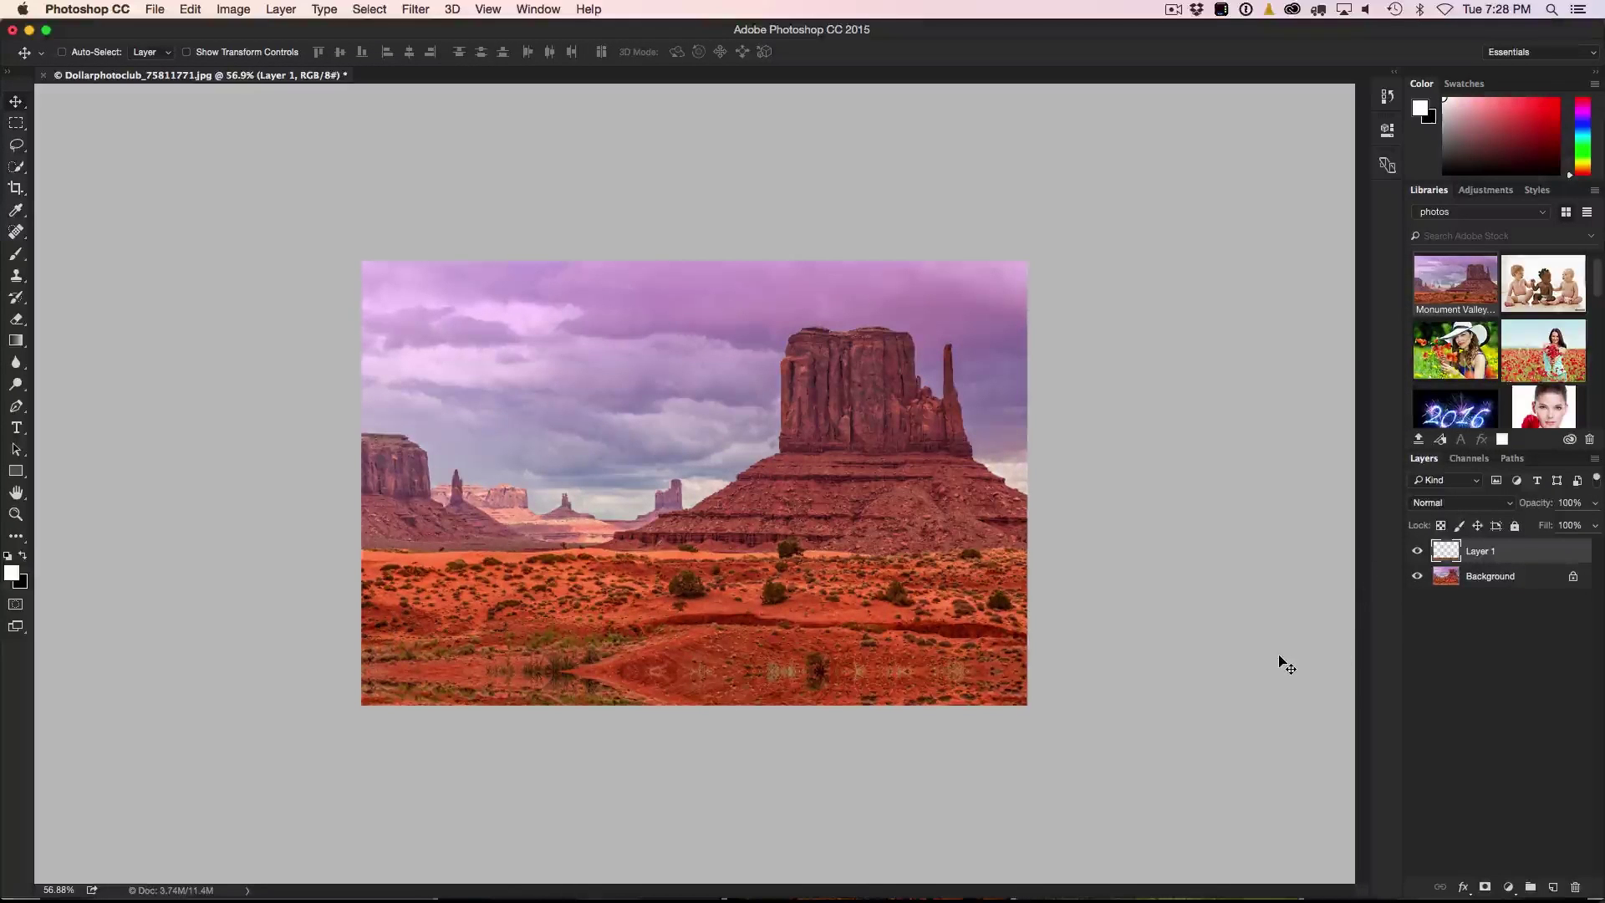
pyautogui.click(240, 10)
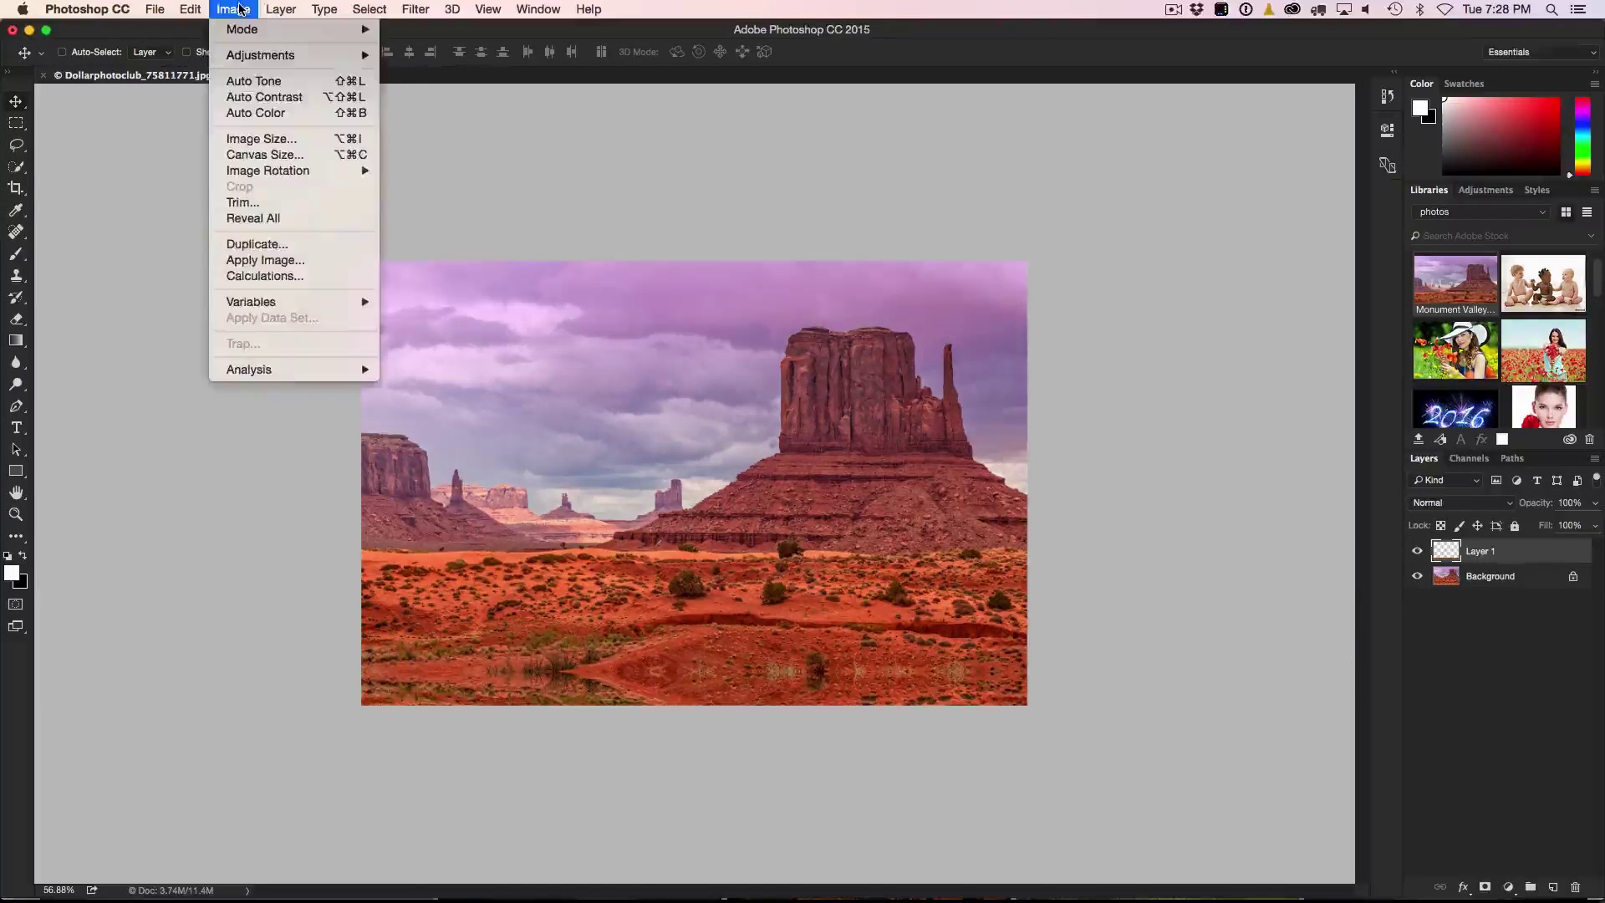
pyautogui.click(251, 219)
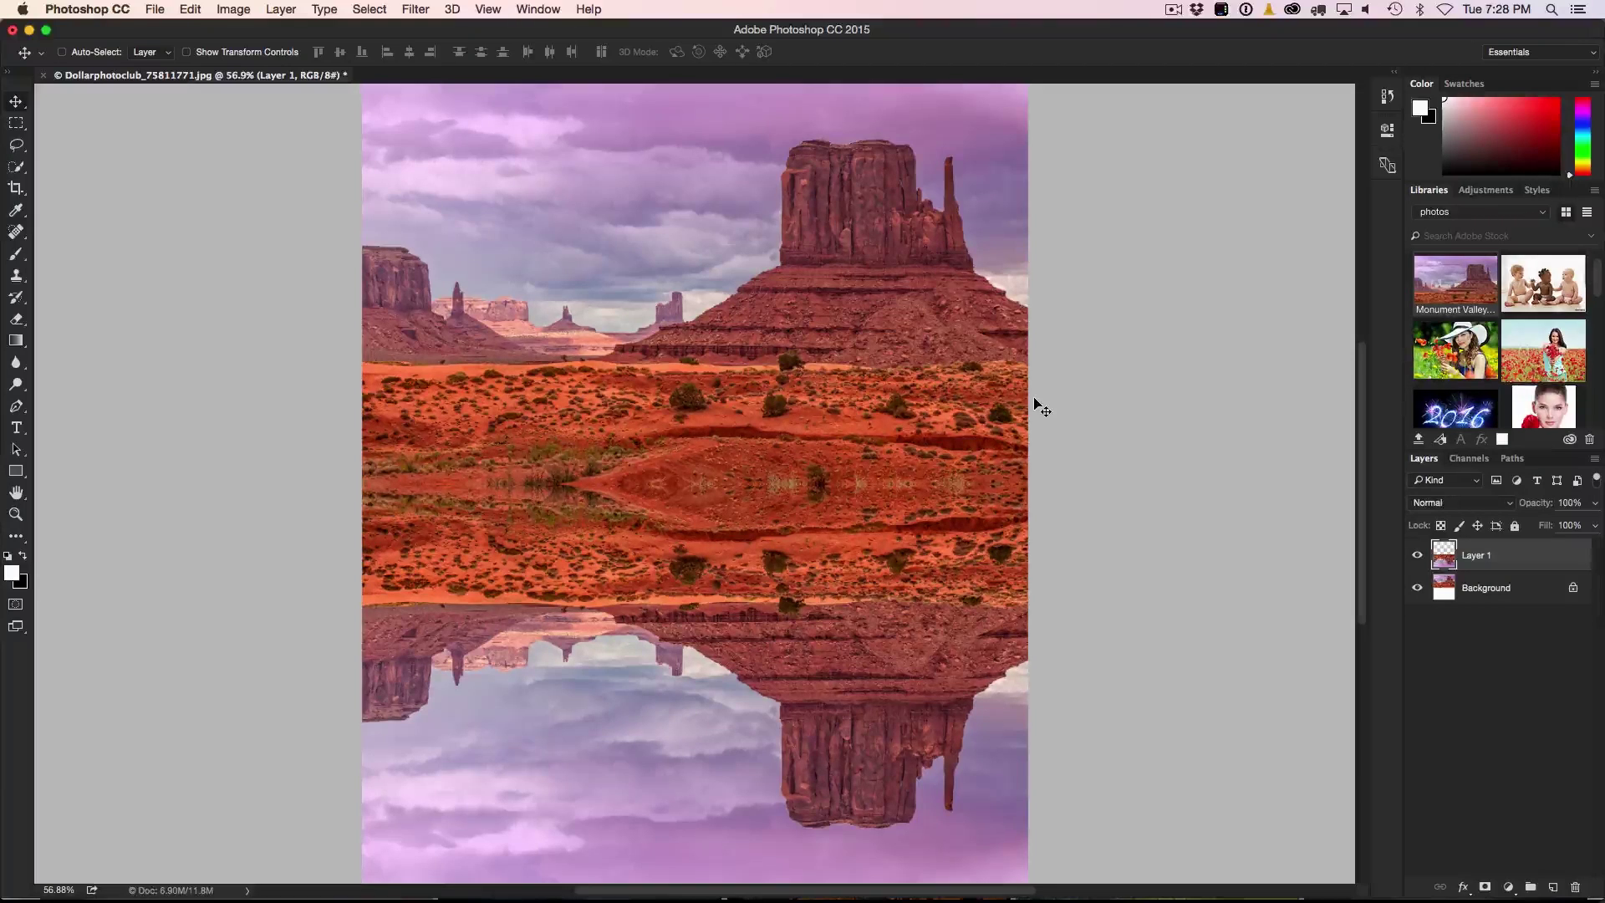
pyautogui.press('super+0')
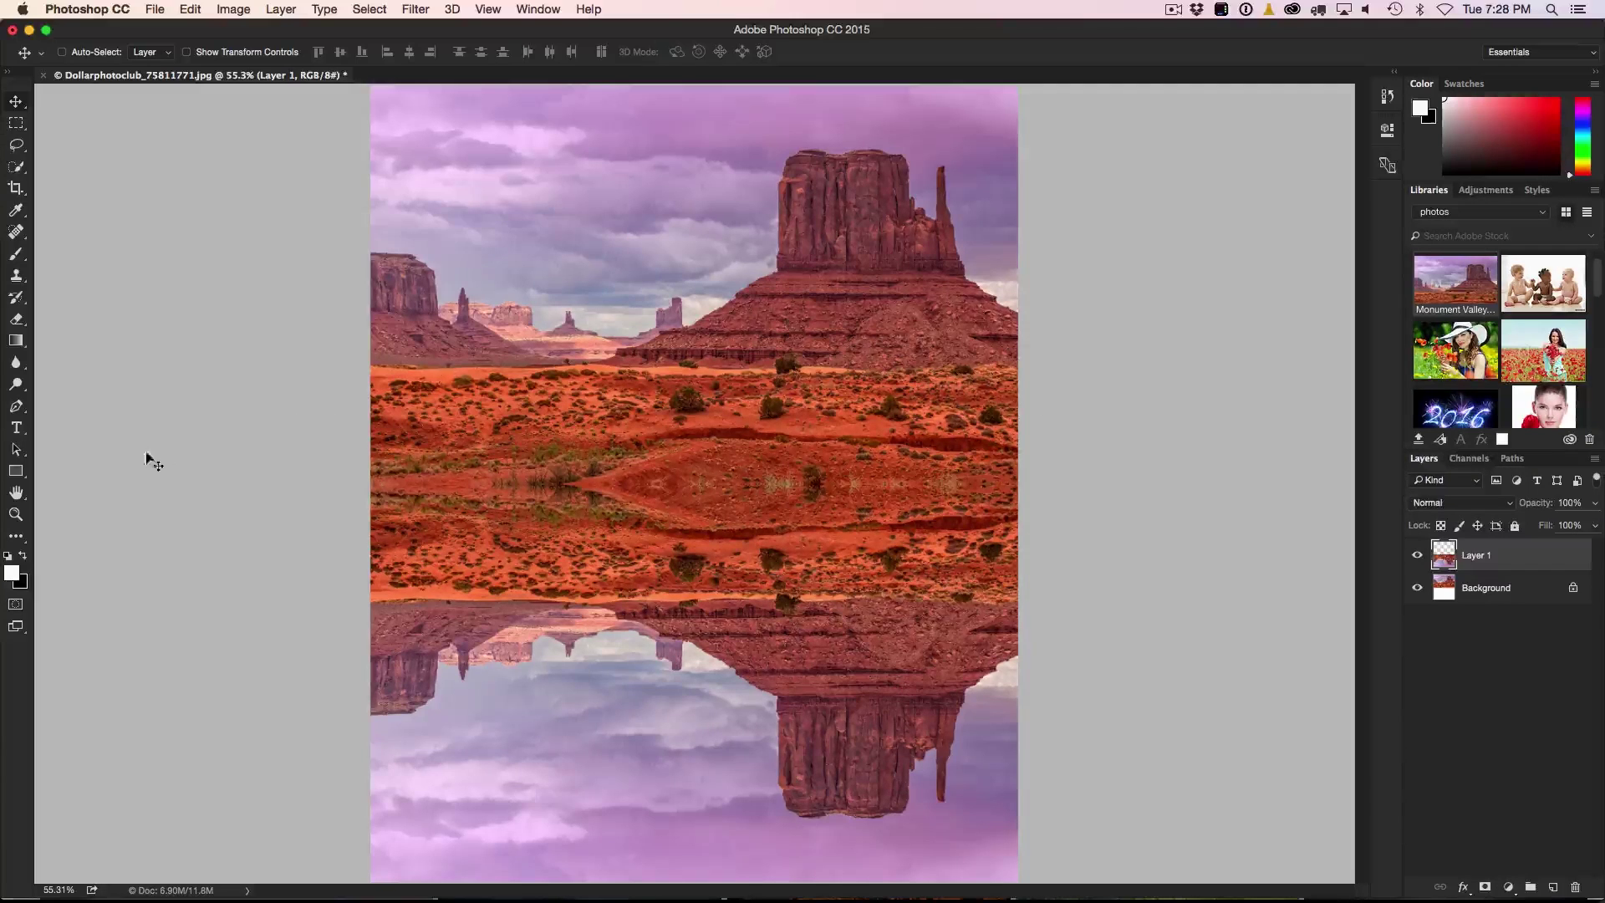
pyautogui.click(16, 493)
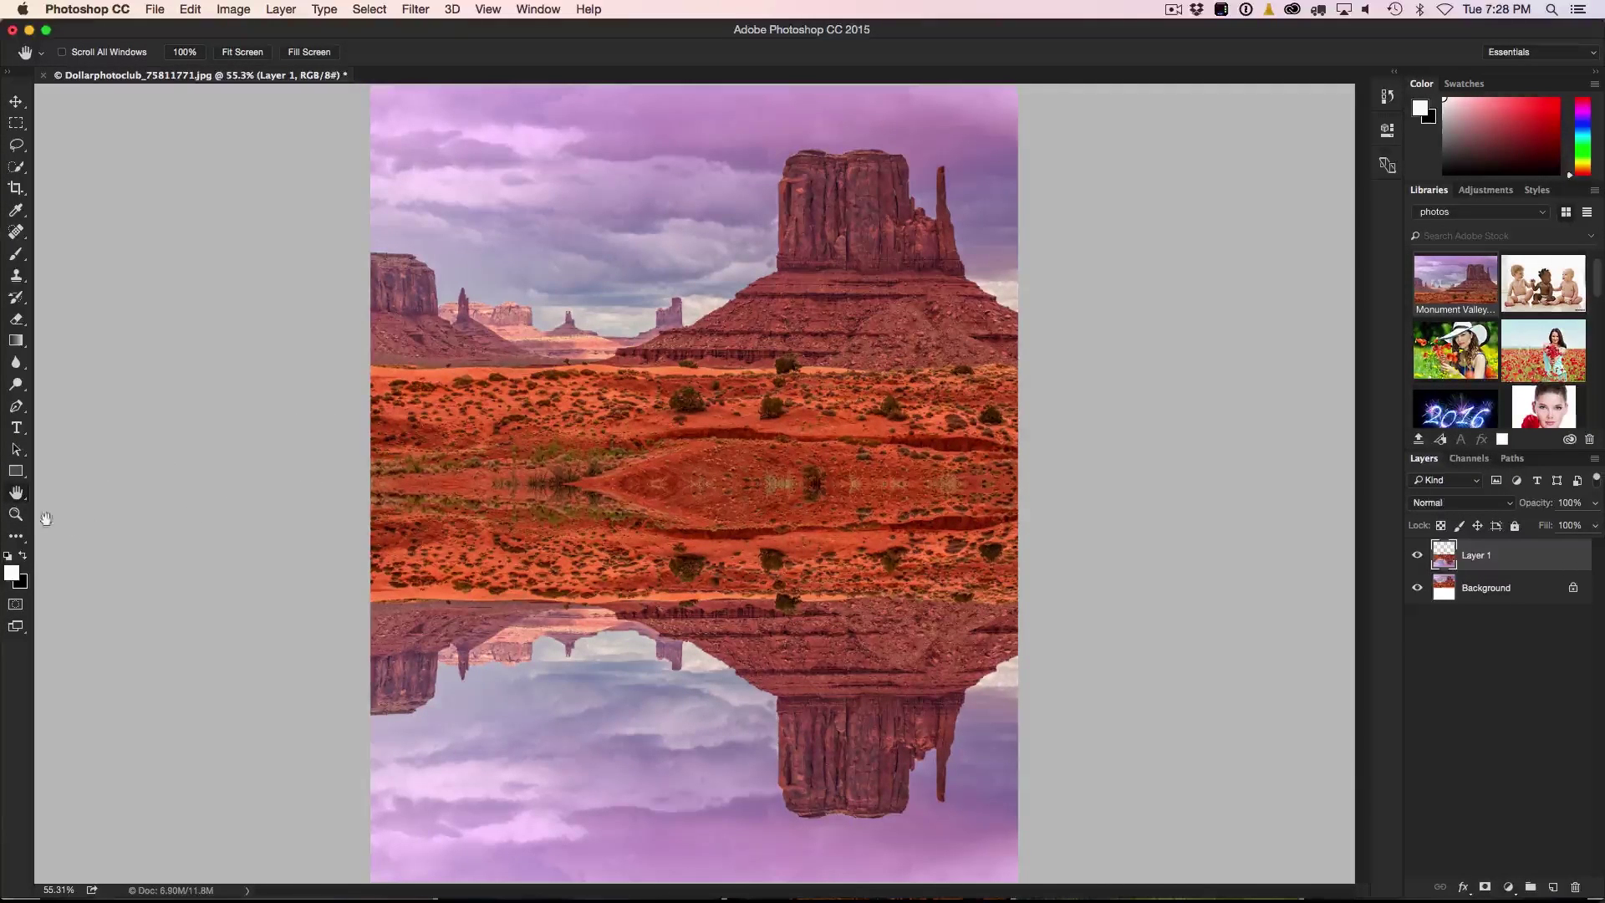
pyautogui.doubleClick(16, 515)
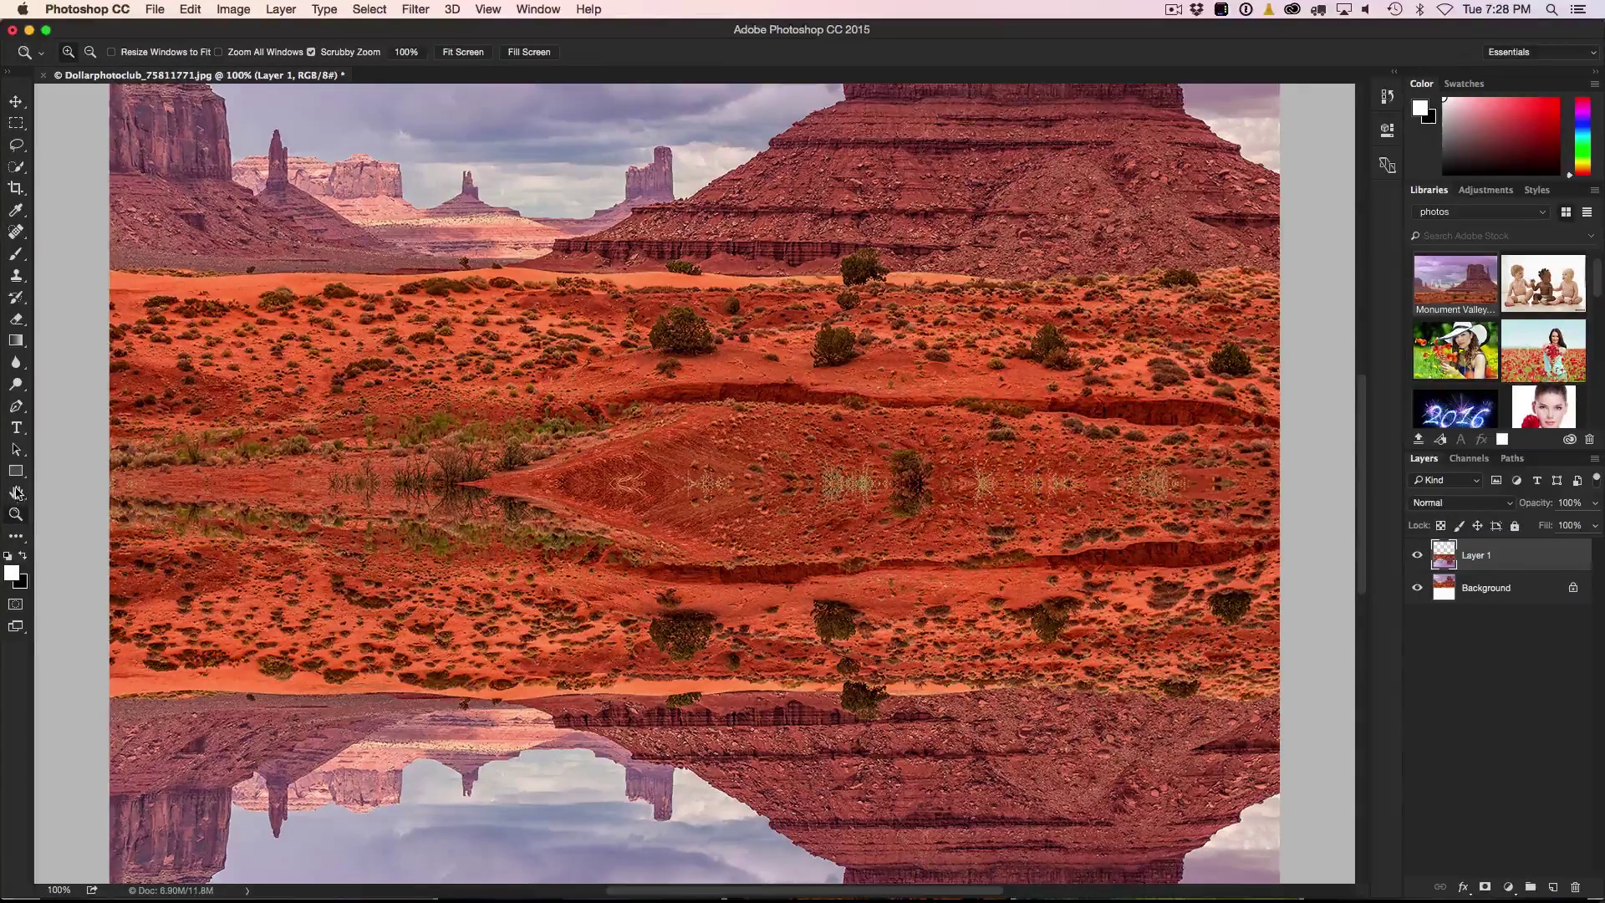
pyautogui.doubleClick(16, 493)
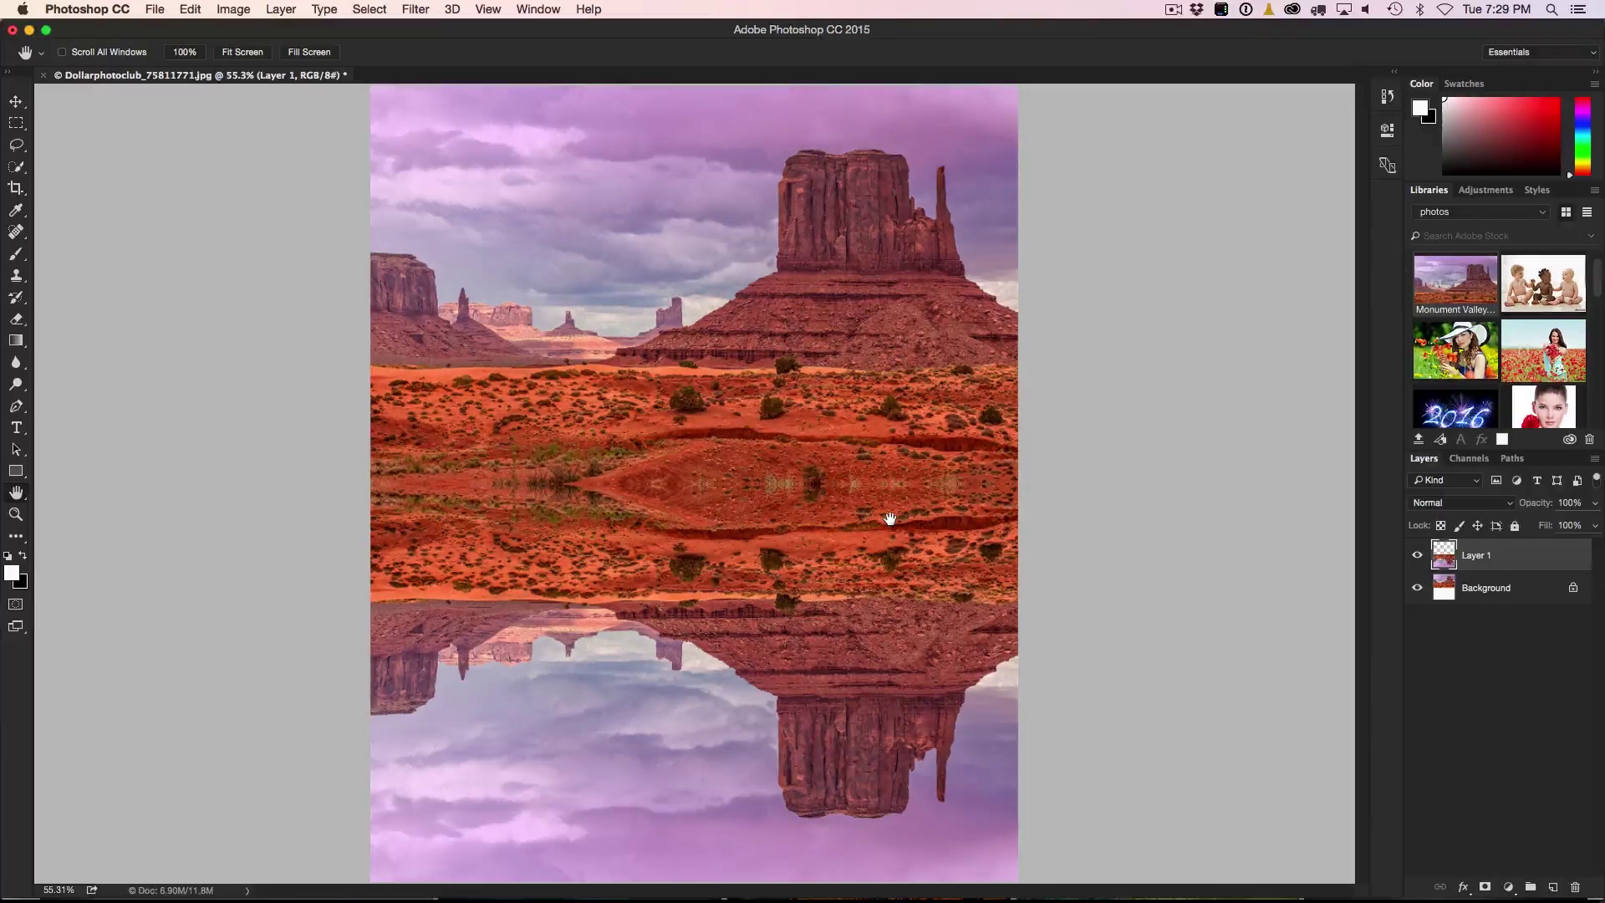
# - Apply a vertical Motion Blur to the reflection layer with an angle of -90° and a distance of 18 pixels
pyautogui.click(417, 9)
pyautogui.moveTo(539, 211)
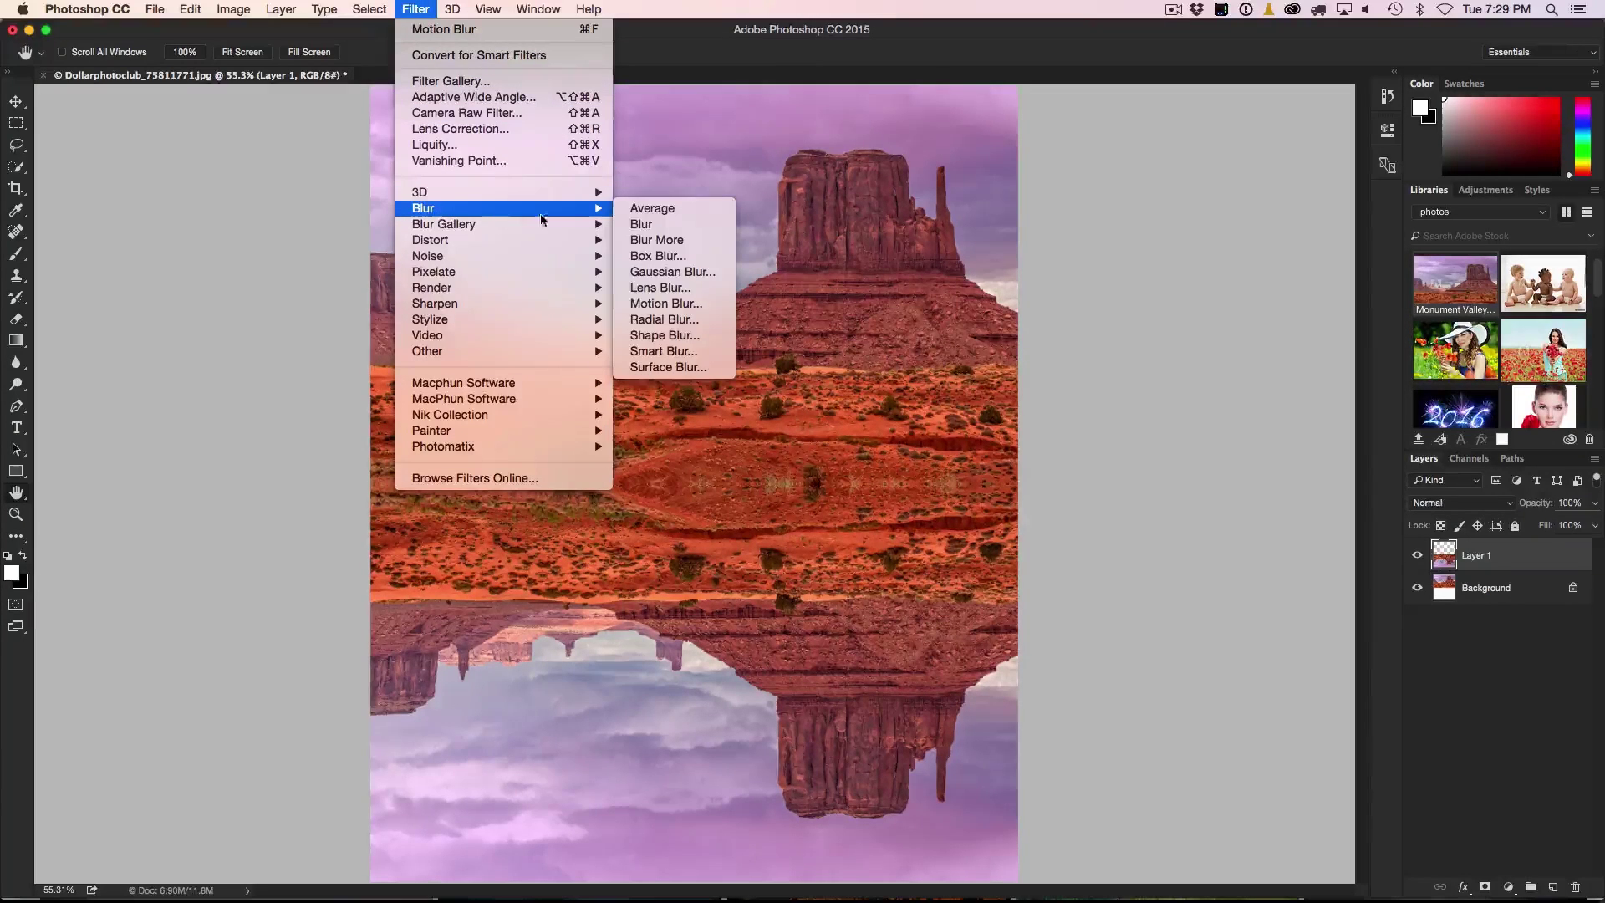
pyautogui.click(677, 304)
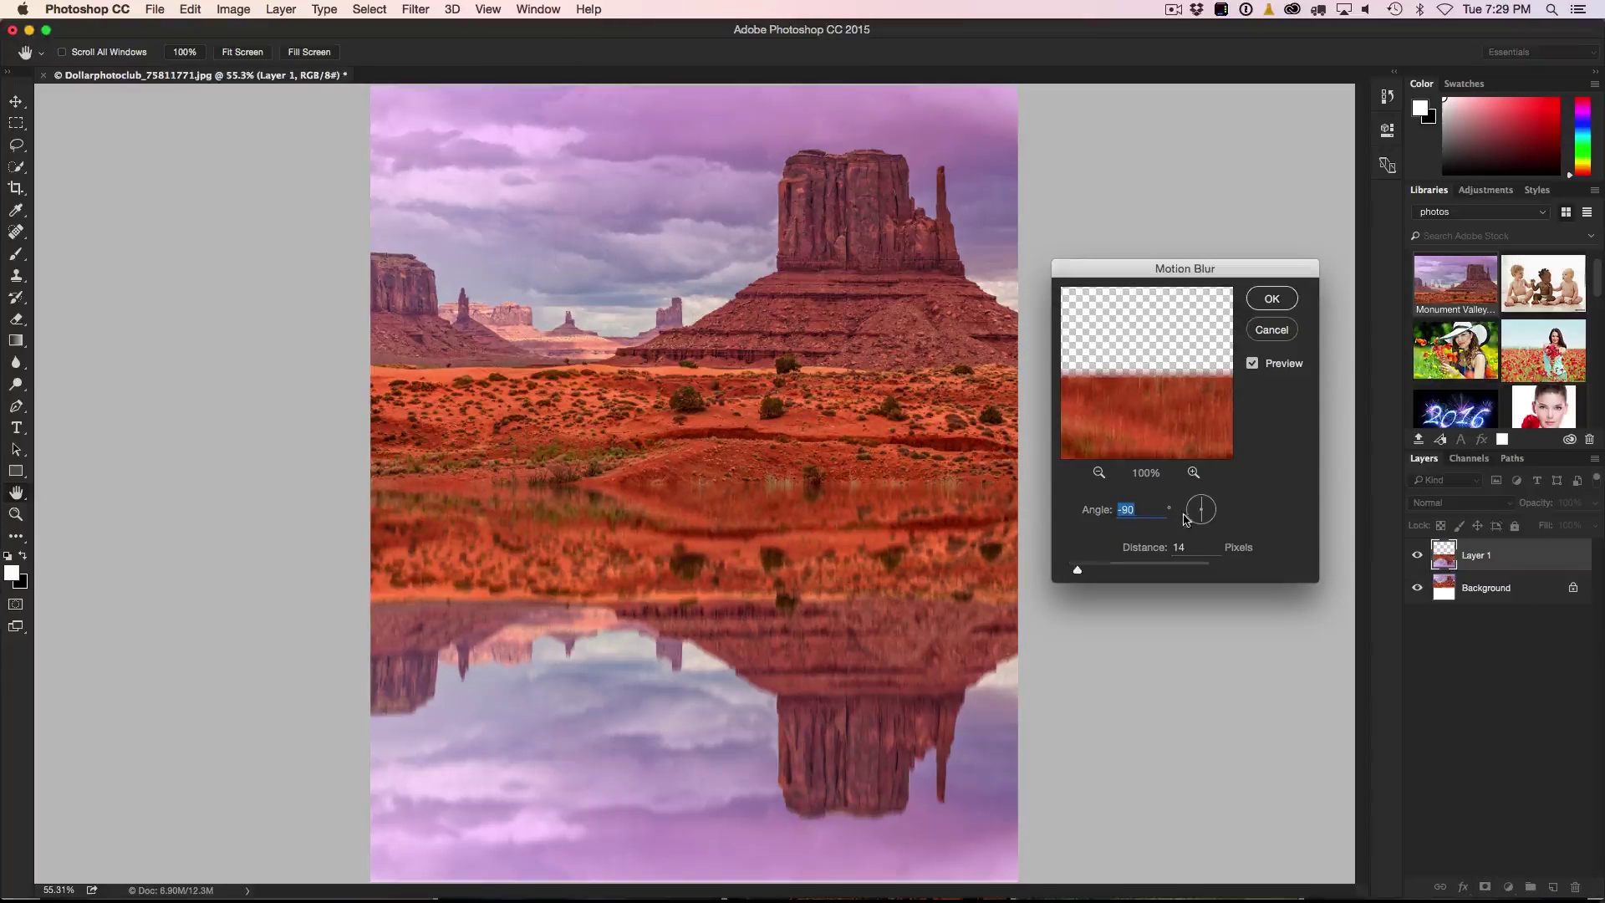
pyautogui.moveTo(1198, 521)
pyautogui.mouseDown()
pyautogui.moveTo(1216, 512)
pyautogui.moveTo(1204, 525)
pyautogui.mouseUp()
pyautogui.moveTo(1078, 573); pyautogui.dragTo(1068, 571)
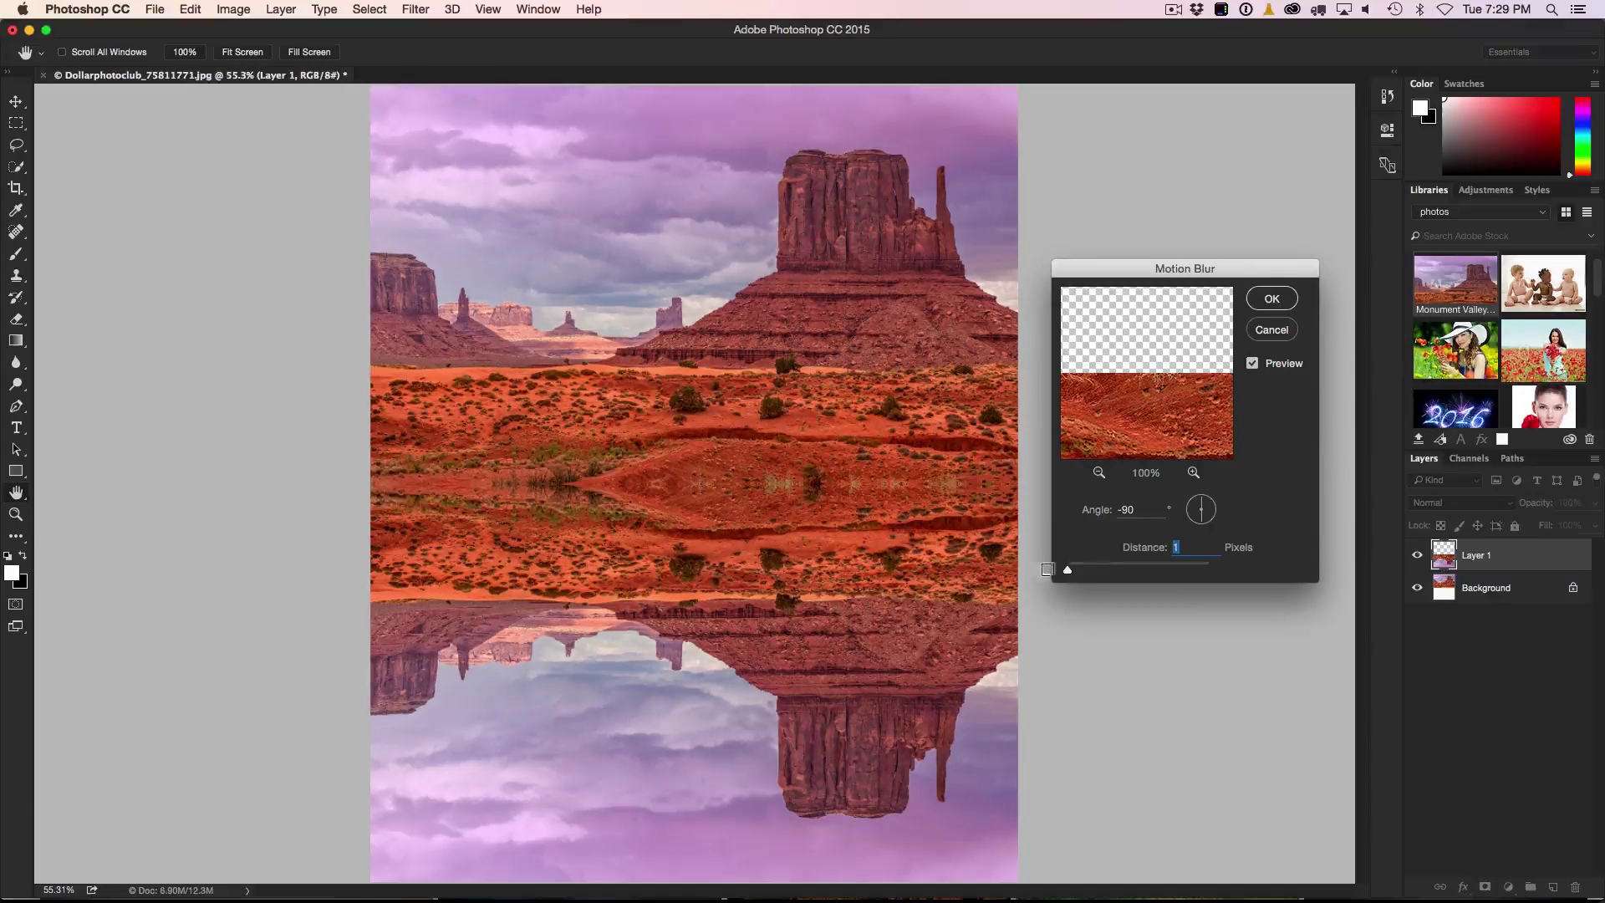
pyautogui.moveTo(1068, 570); pyautogui.dragTo(1075, 573)
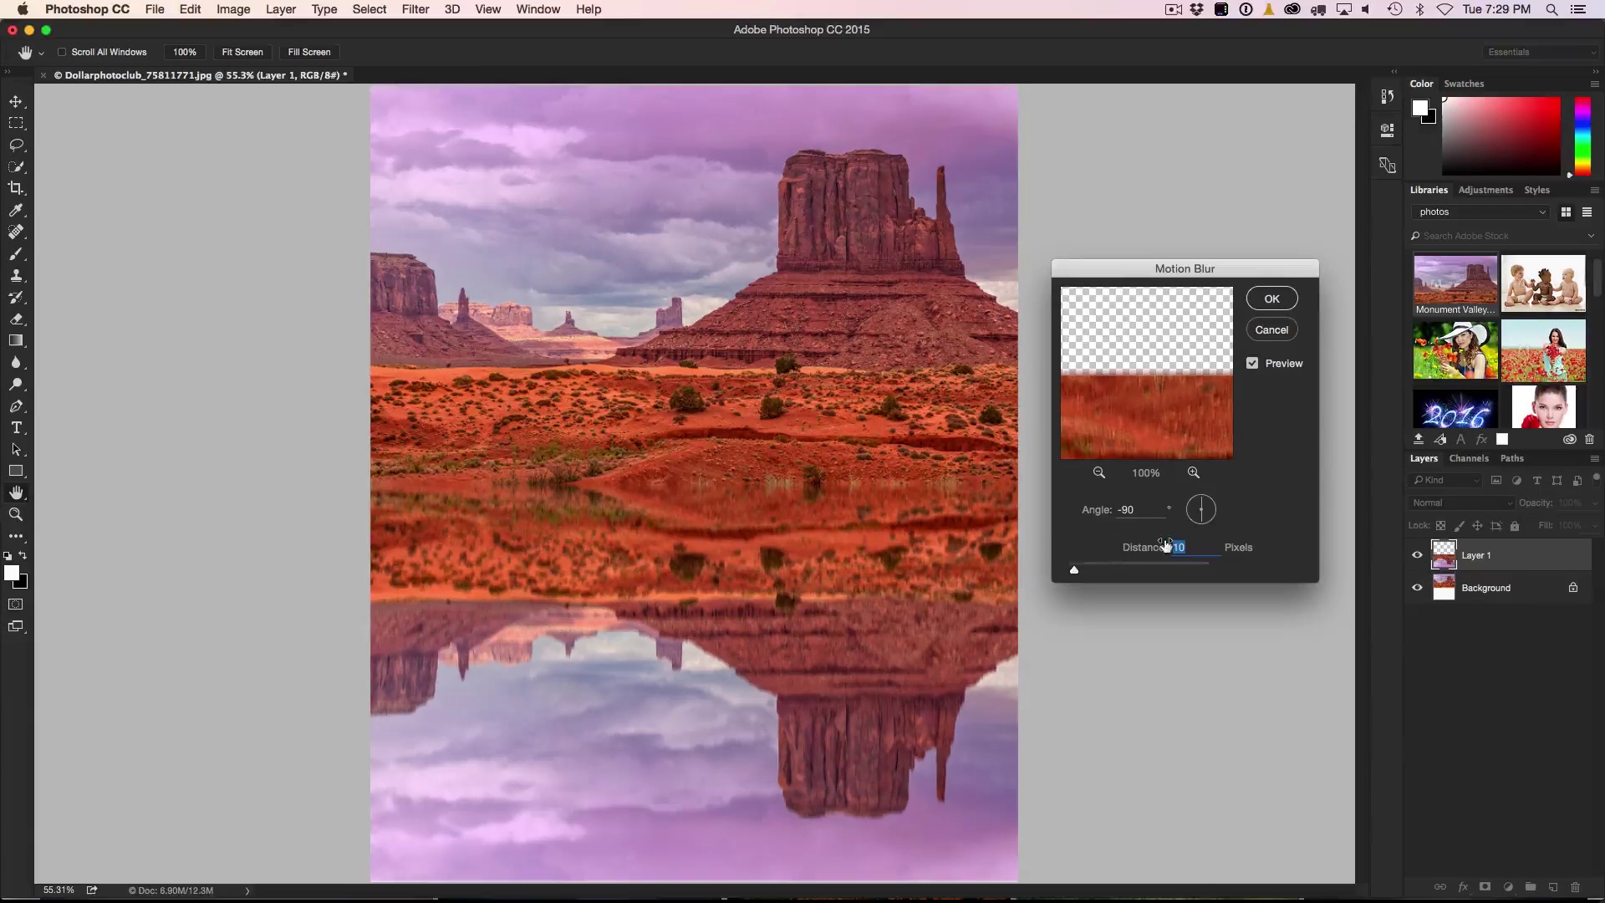
pyautogui.moveTo(1073, 570); pyautogui.dragTo(1088, 574)
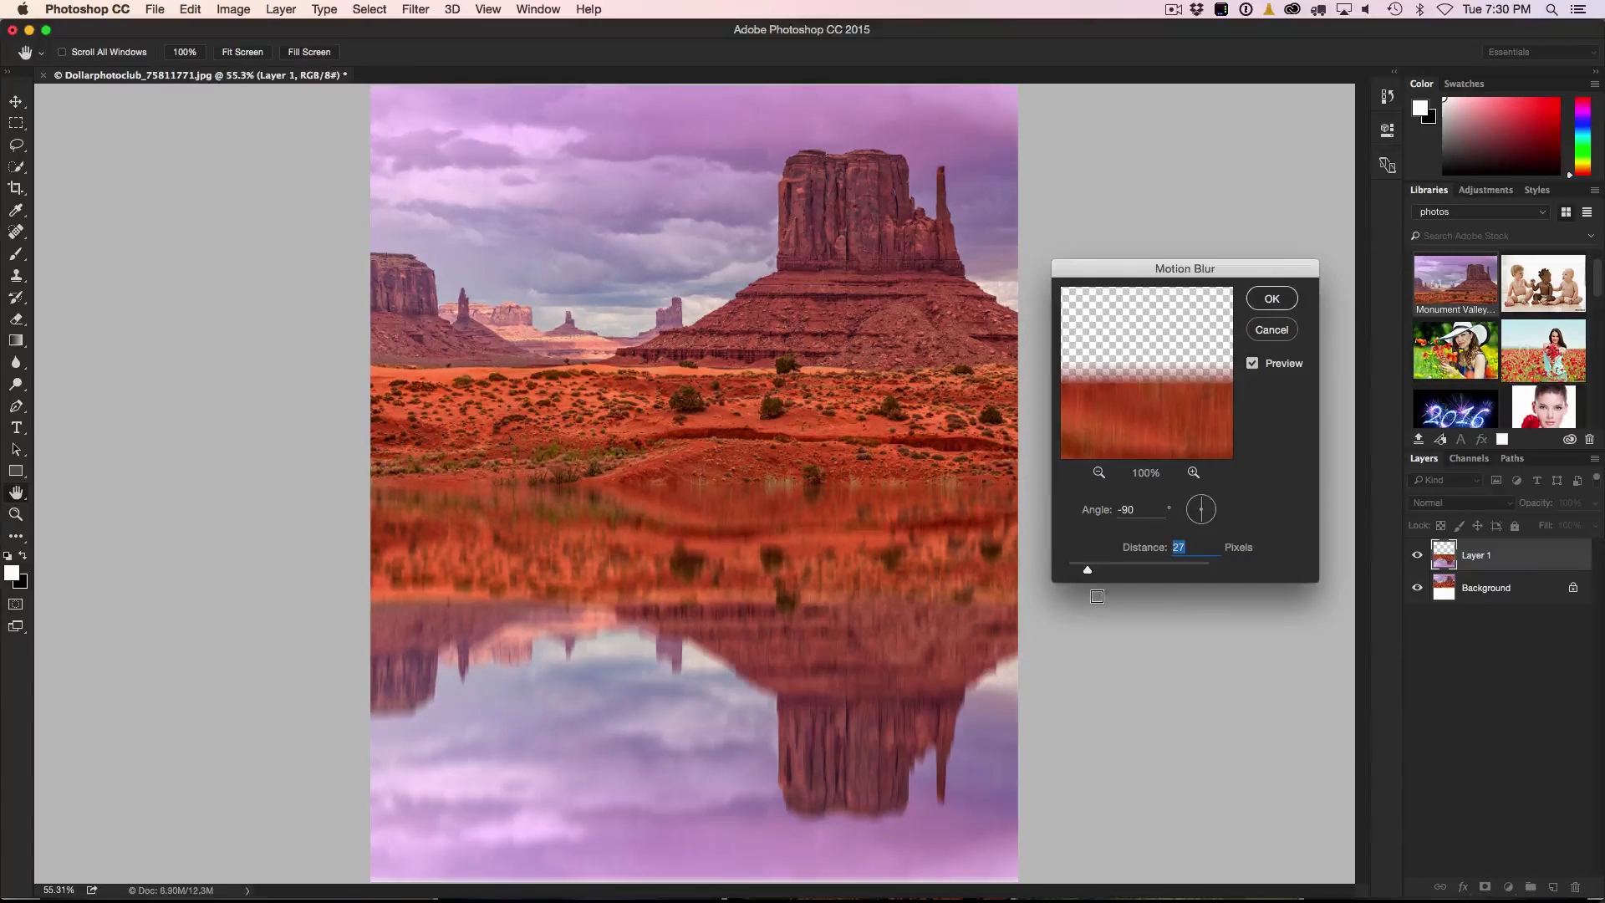
pyautogui.moveTo(1084, 577); pyautogui.dragTo(1093, 573)
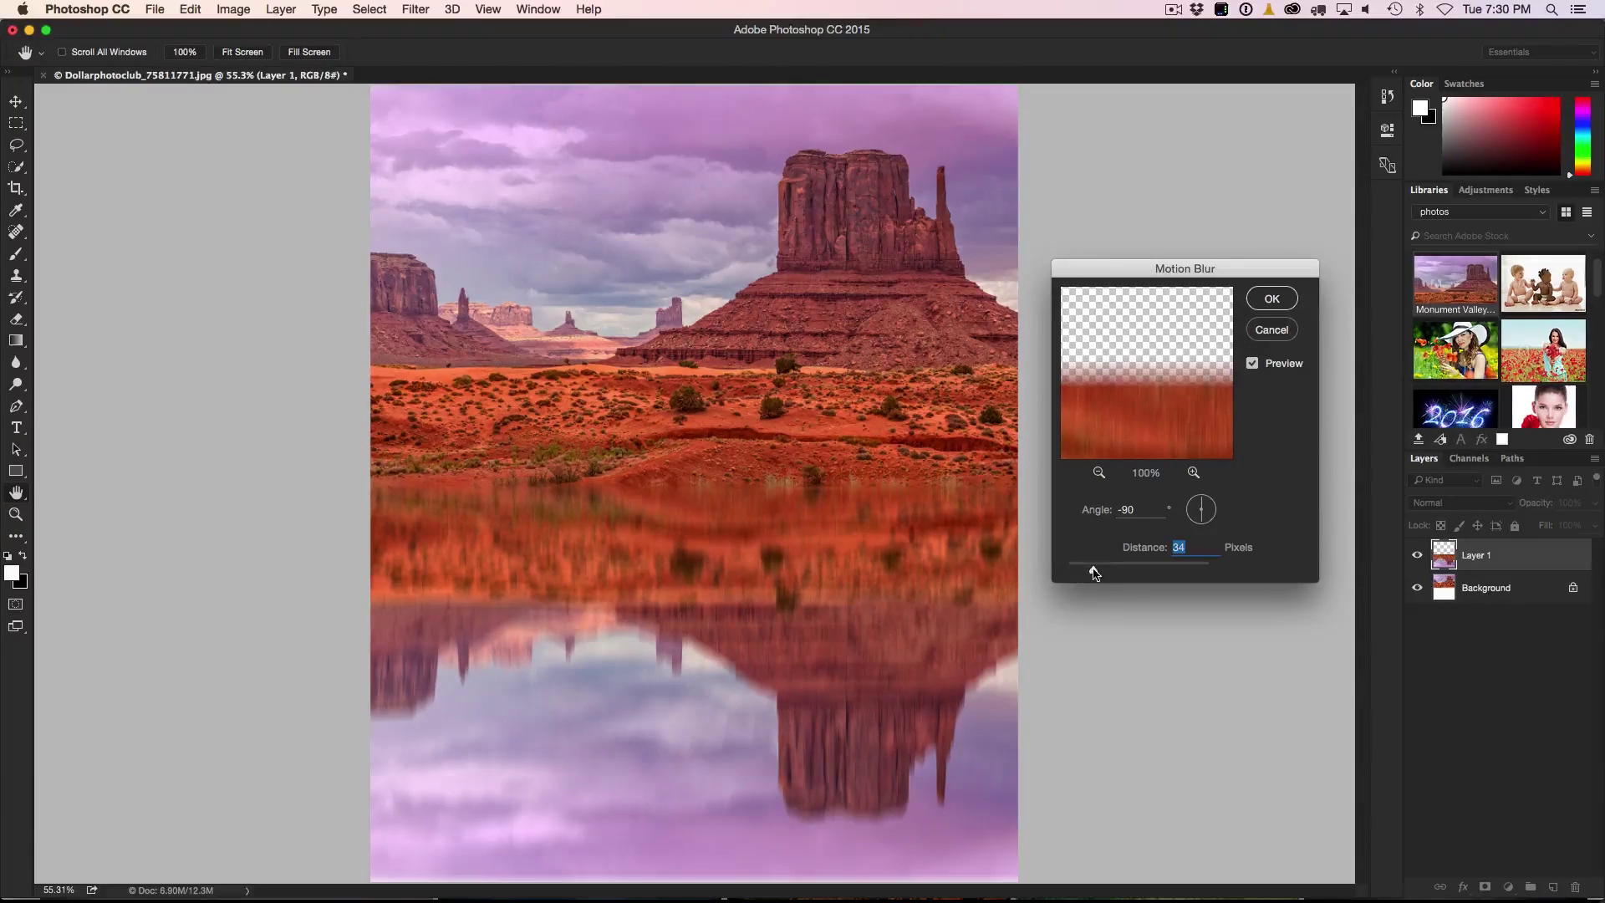
pyautogui.moveTo(1093, 572); pyautogui.dragTo(1082, 573)
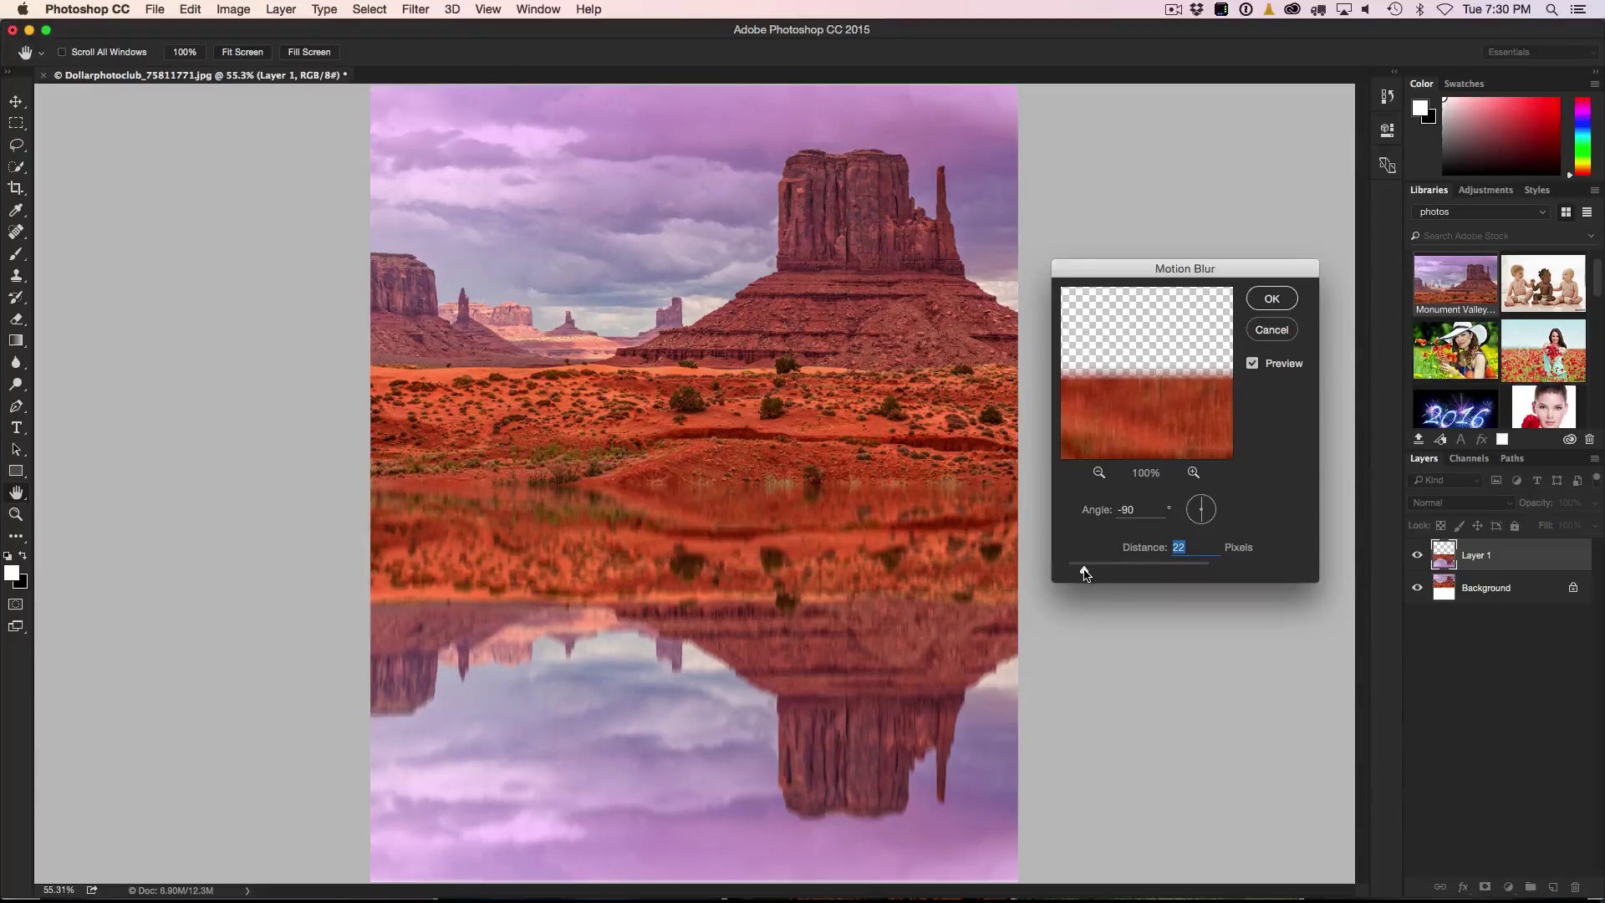
pyautogui.moveTo(1084, 573); pyautogui.dragTo(1081, 574)
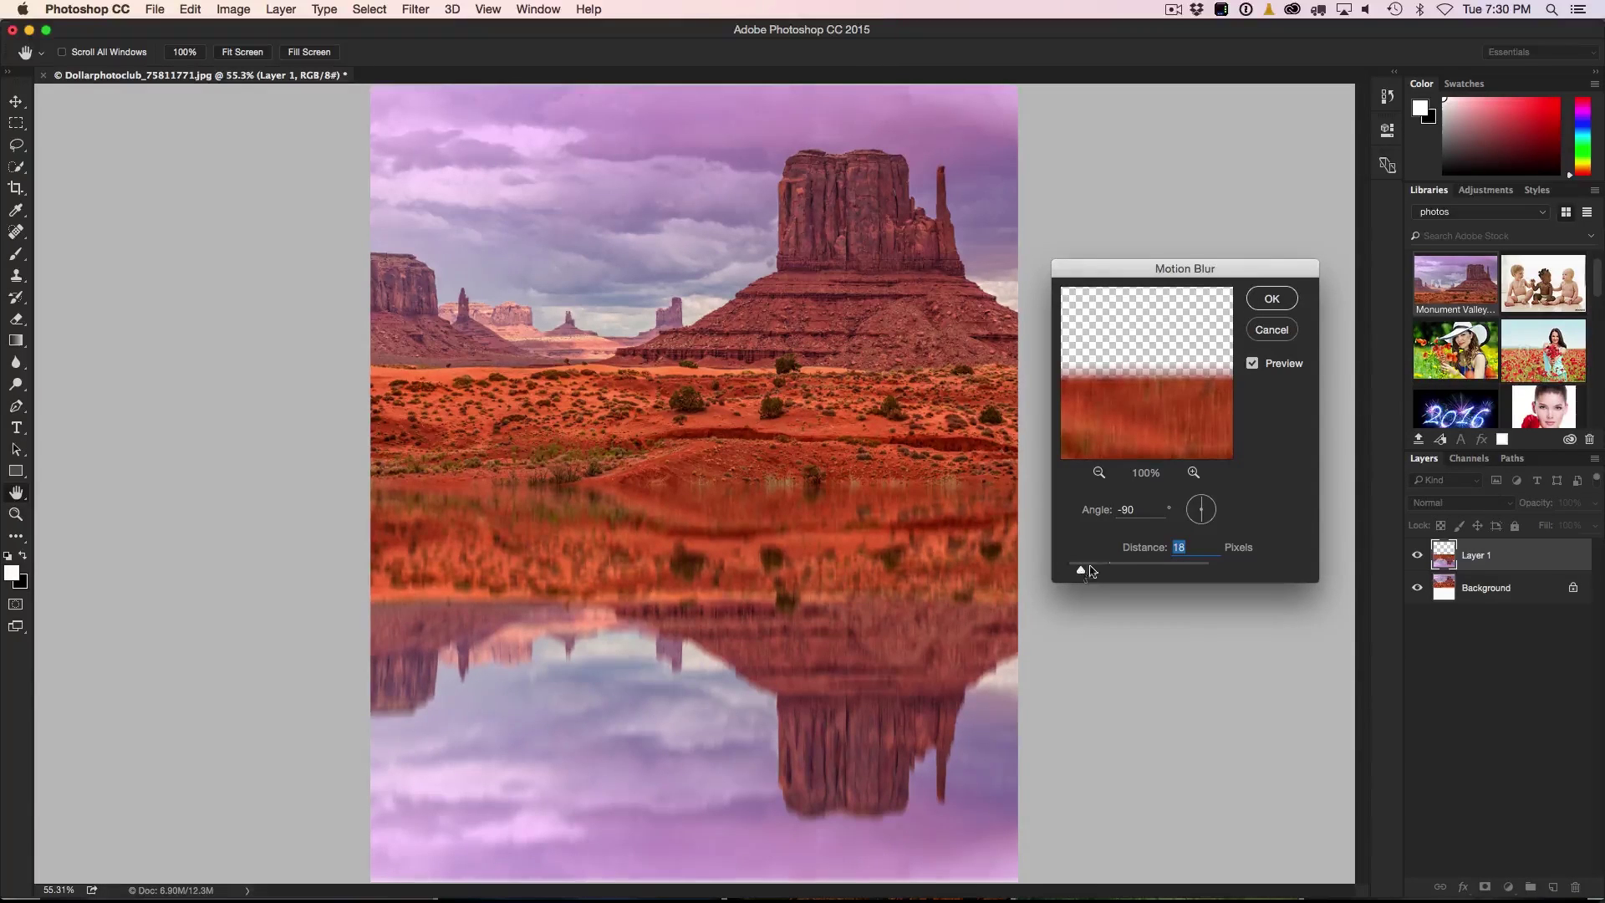
pyautogui.click(1270, 302)
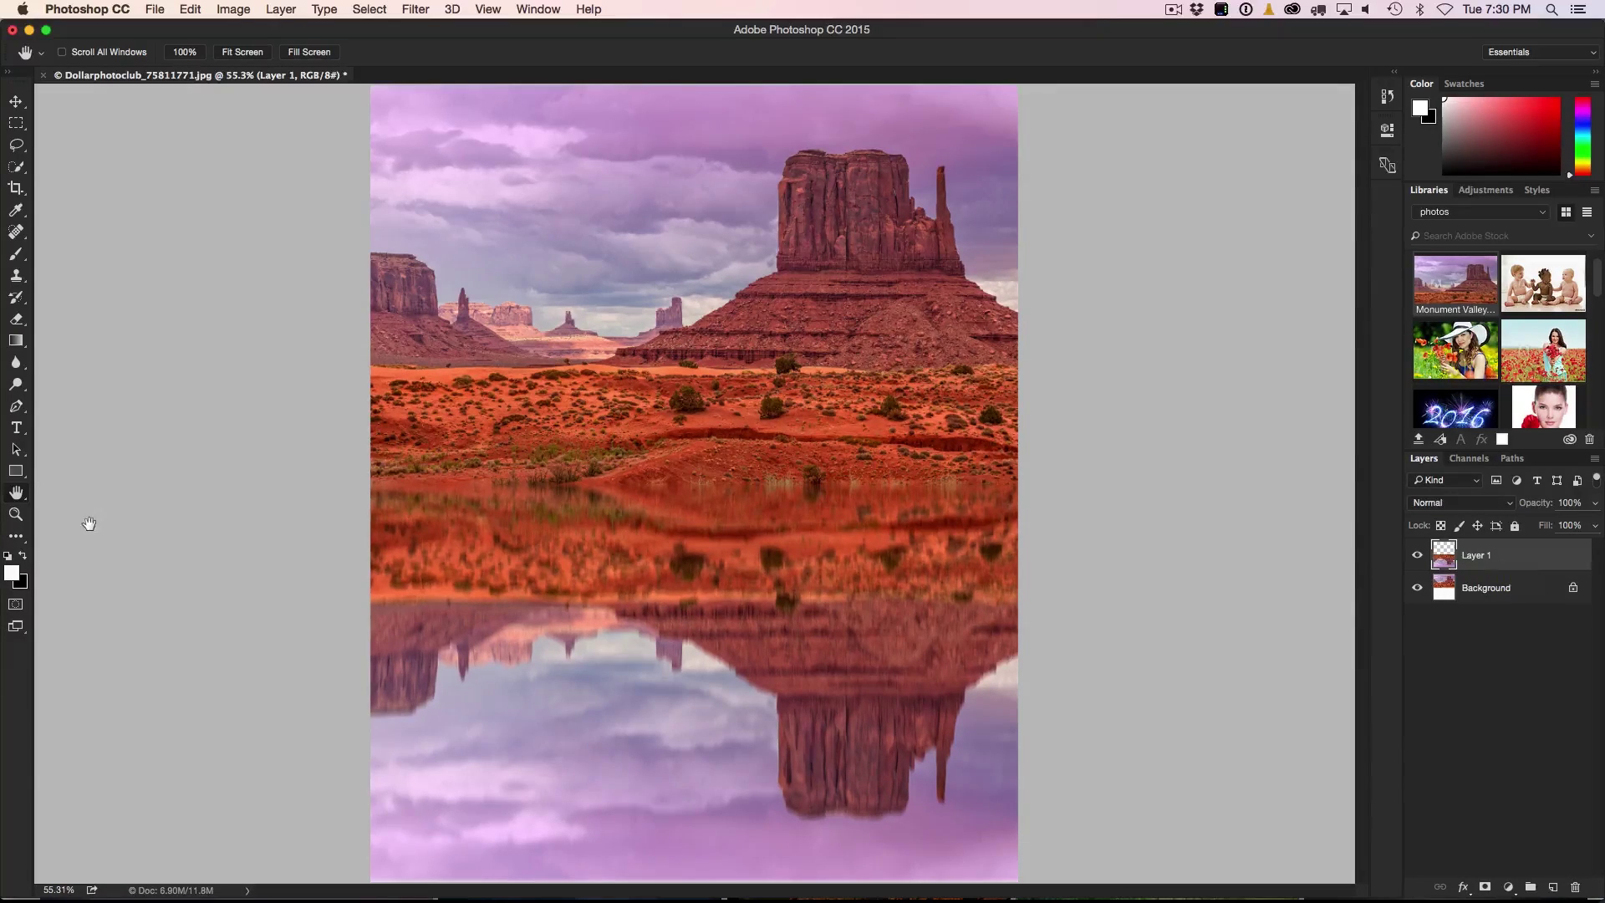
# - Draw a white-to-transparent linear gradient at 50% opacity on Layer 1, from the image's lower edge up to the middle of the reflection
pyautogui.click(15, 340)
pyautogui.click(62, 341)
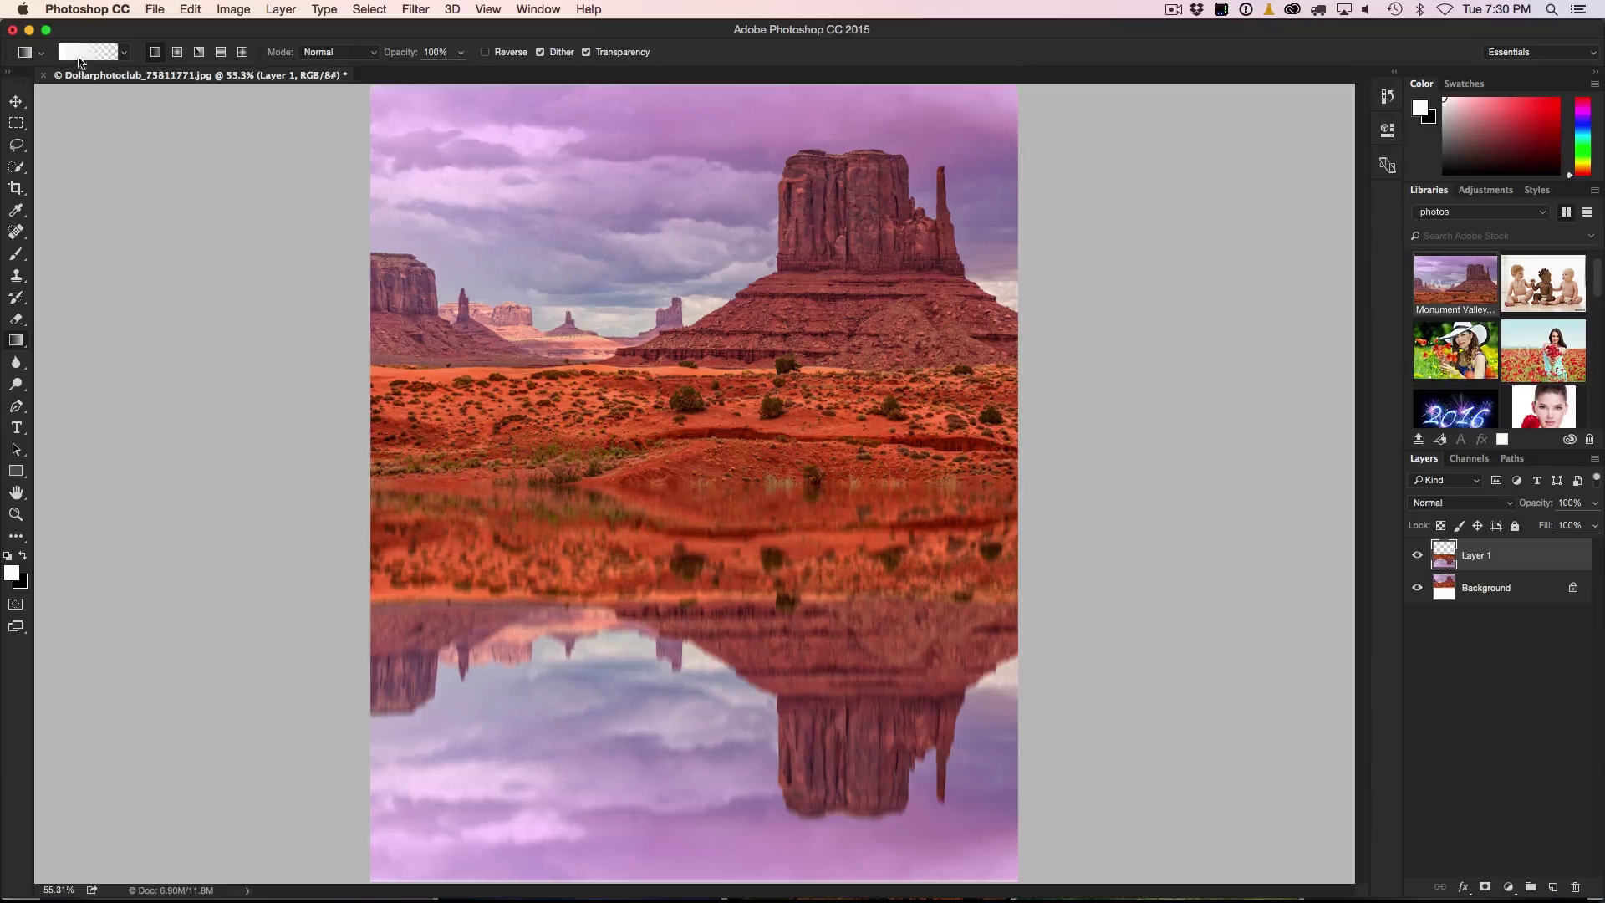
pyautogui.click(122, 53)
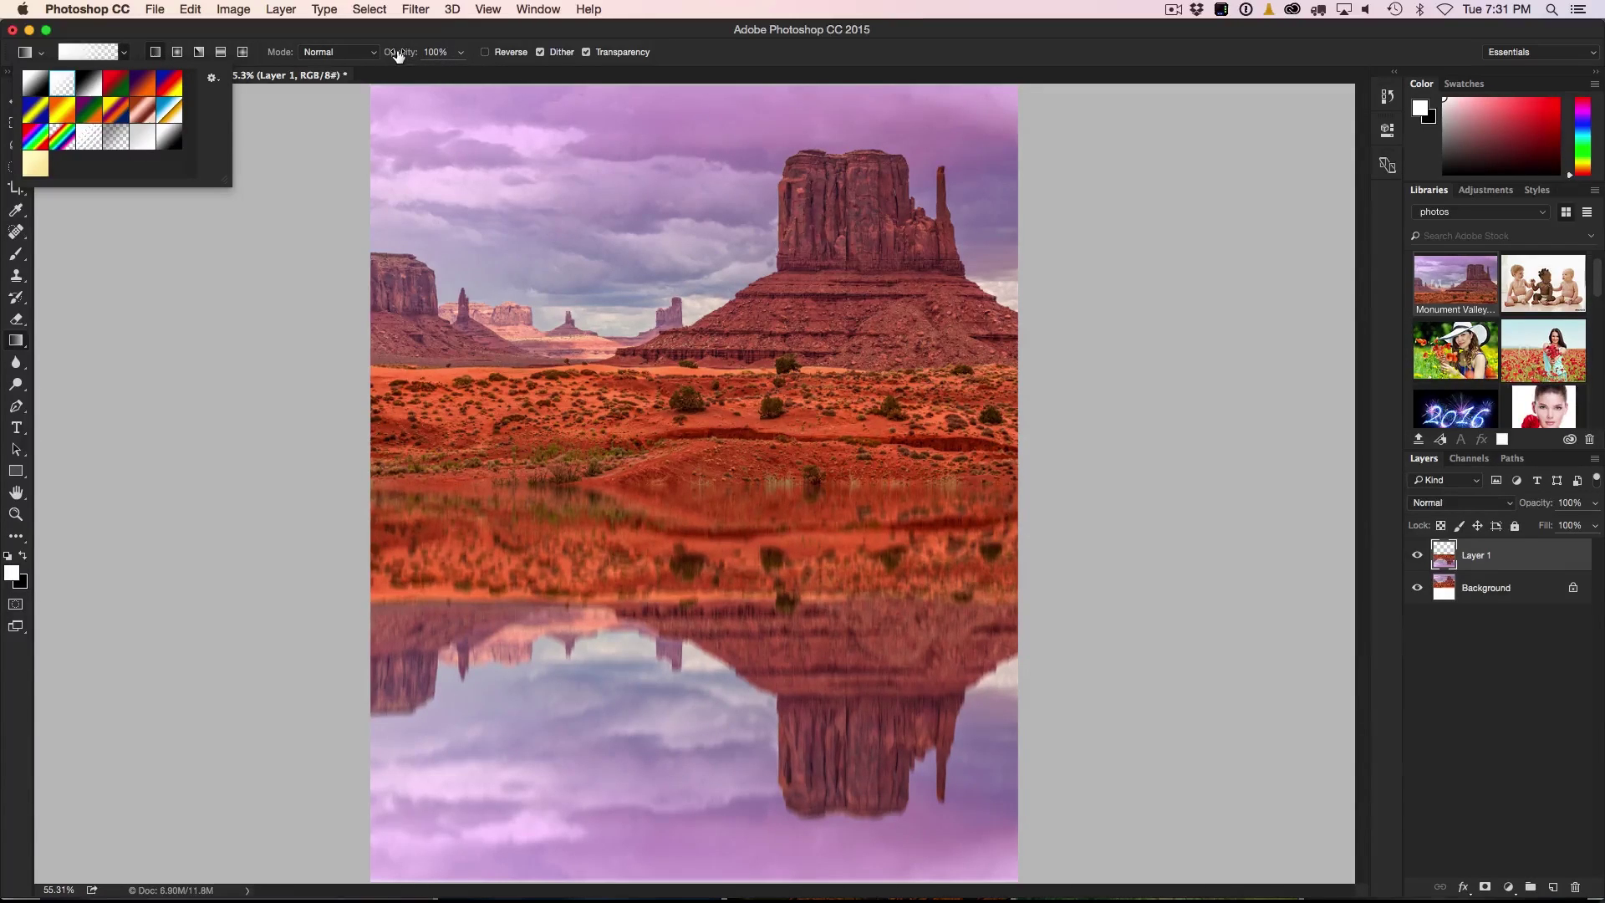
pyautogui.click(432, 52)
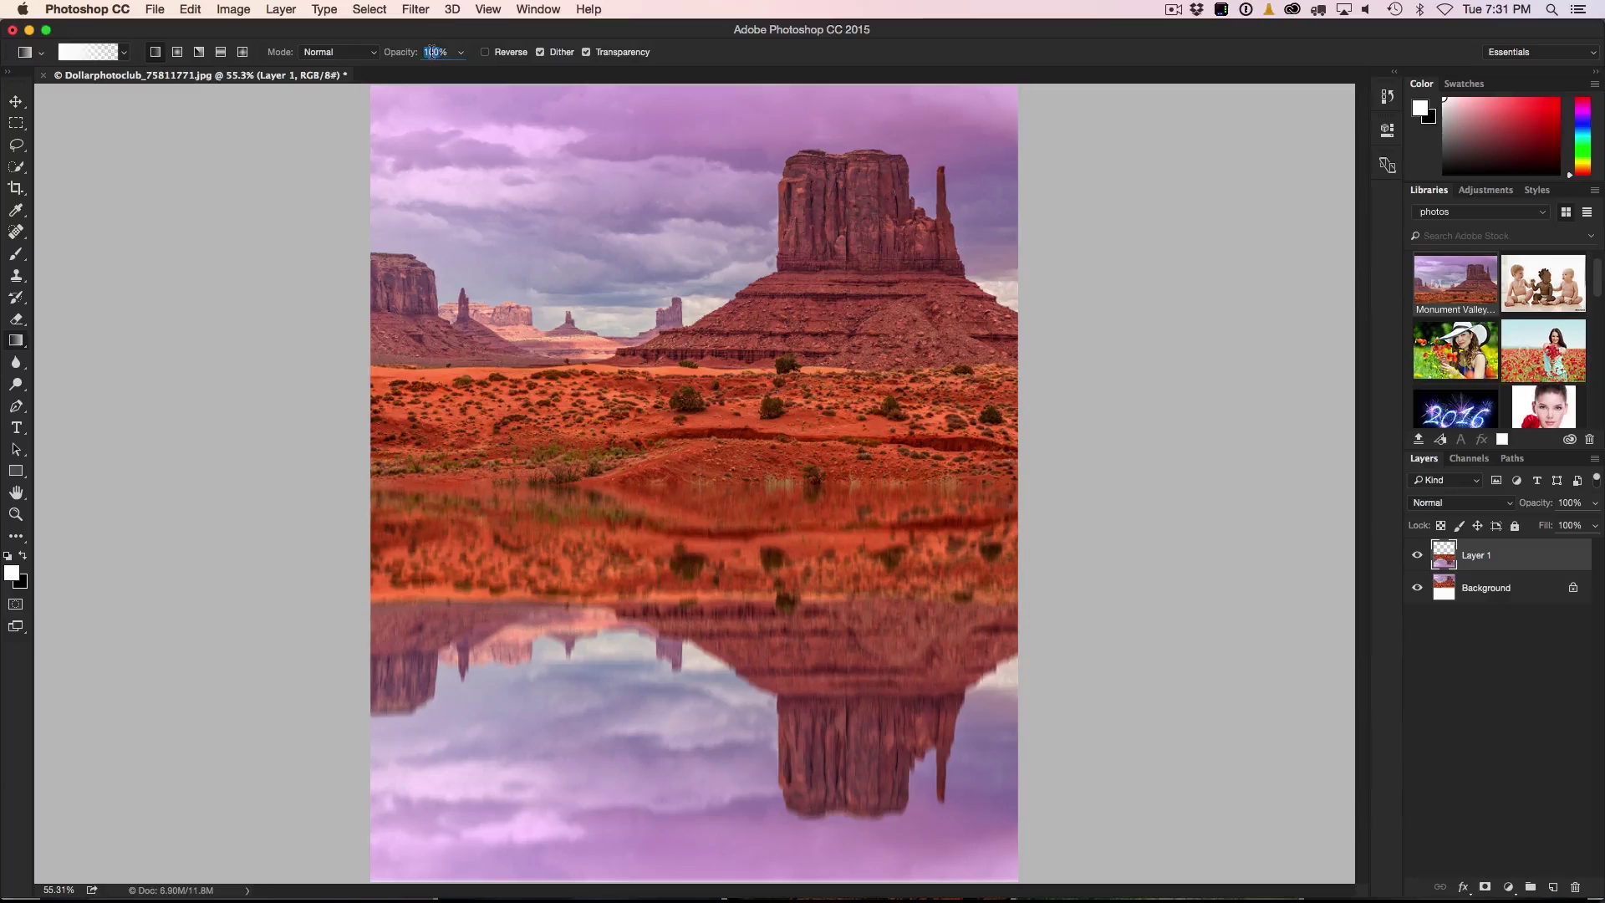
pyautogui.write('50')
pyautogui.moveTo(646, 861); pyautogui.dragTo(654, 572)
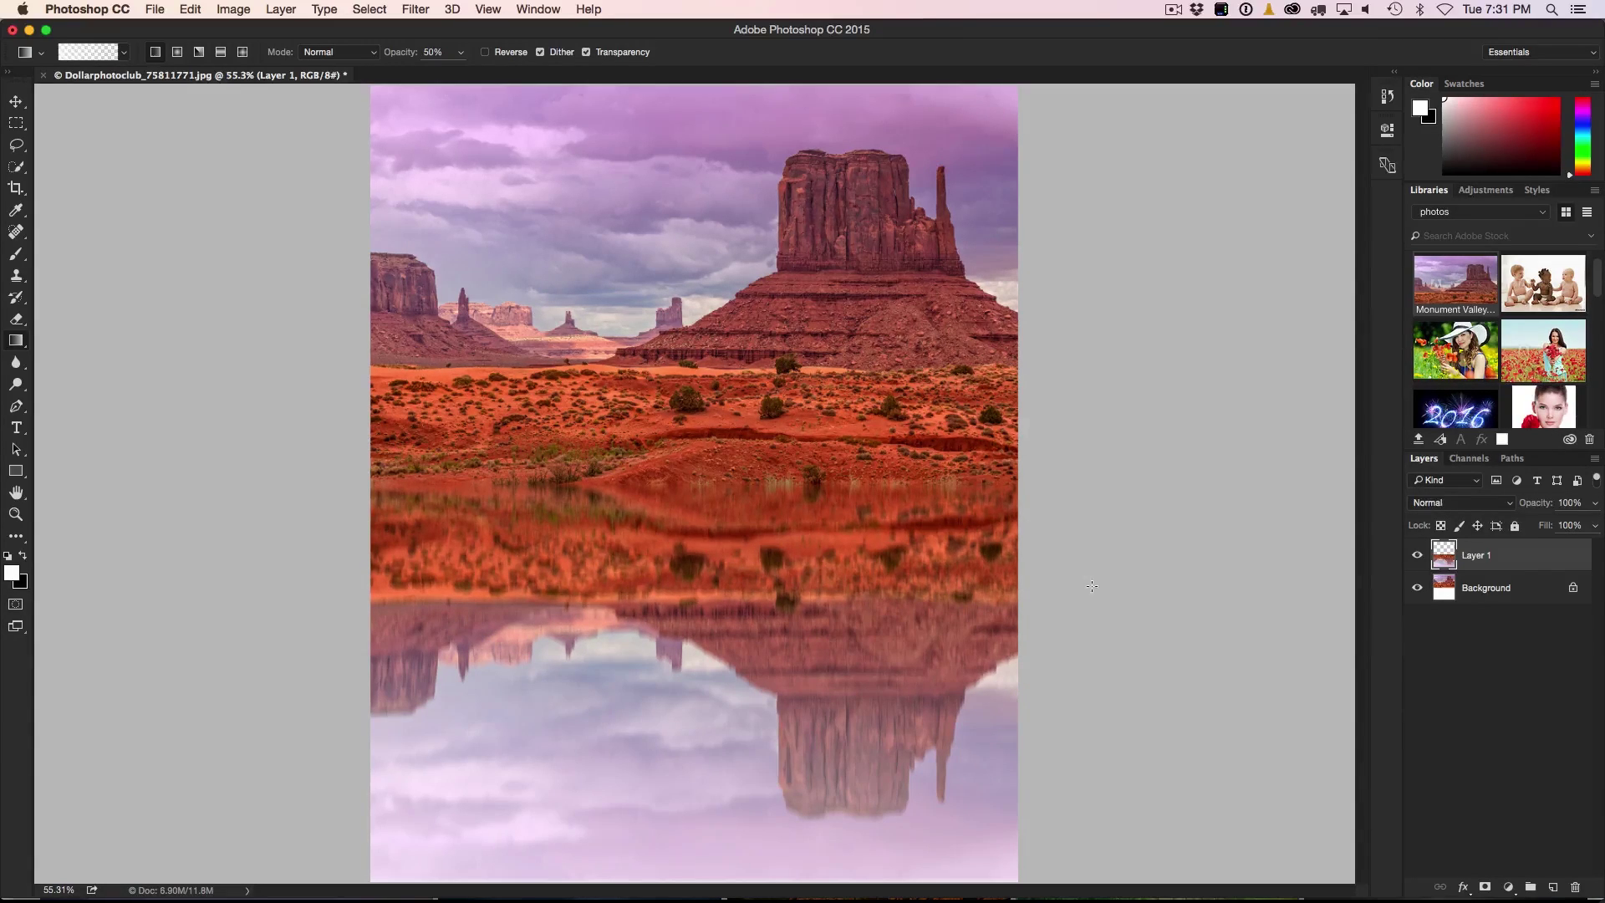
# - Toggle Layer 1's visibility to compare the image with and without the reflection
pyautogui.click(1415, 553)
pyautogui.click(1416, 553)
pyautogui.click(1415, 556)
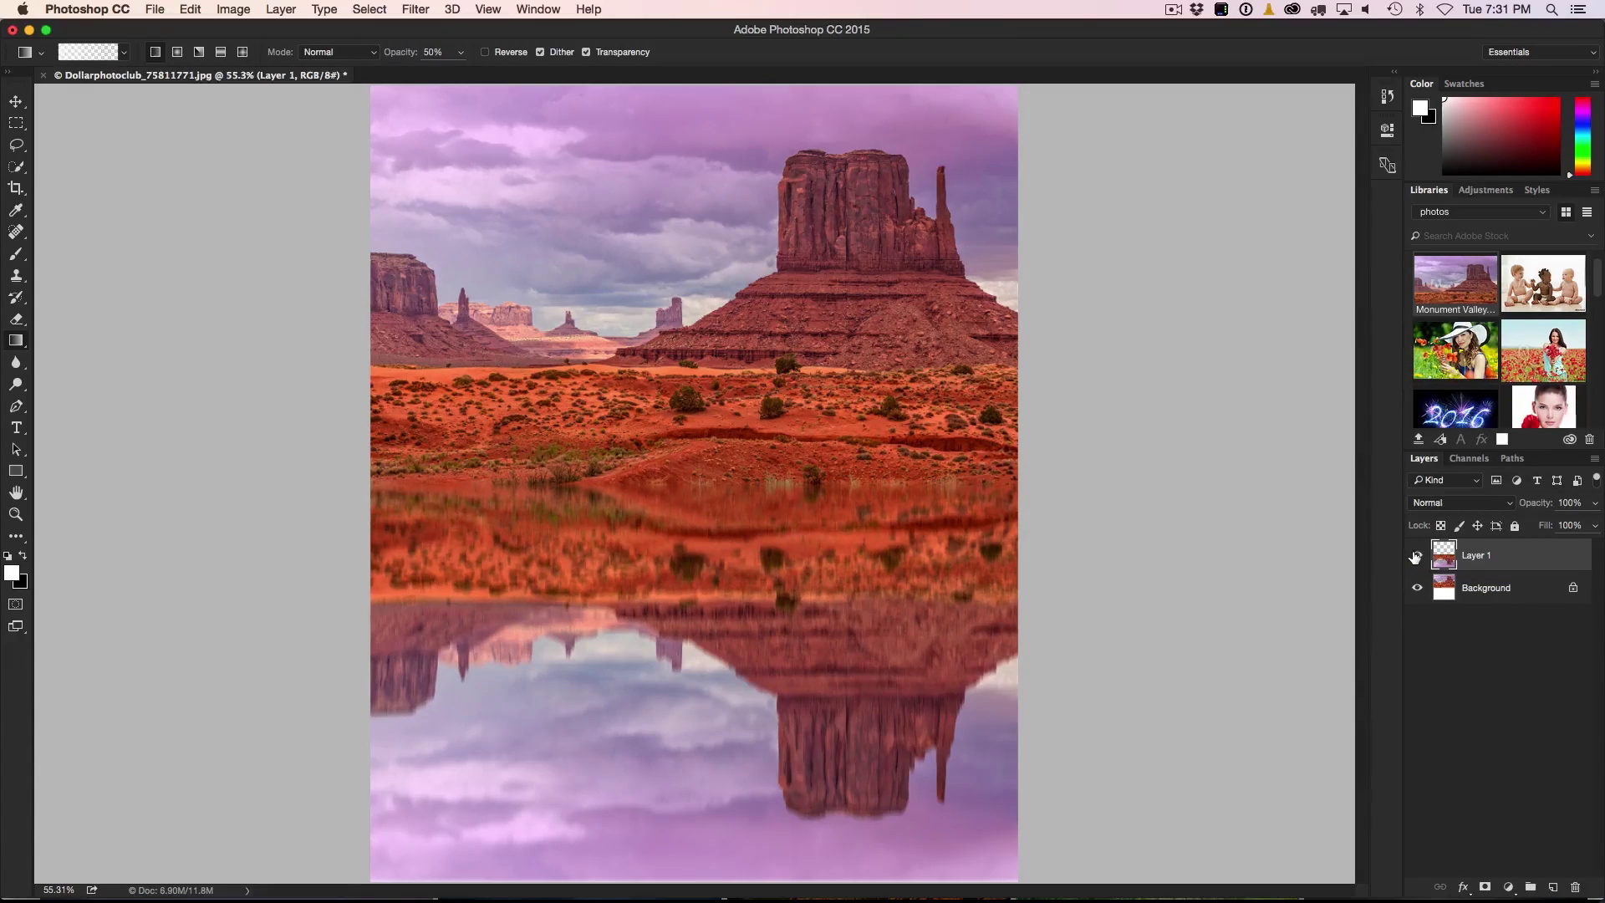
# - Add a new layer with a white-to-transparent gradient rising from the image's lower edge, and reduce the layer's opacity to 63%
pyautogui.click(1416, 556)
pyautogui.click(1551, 887)
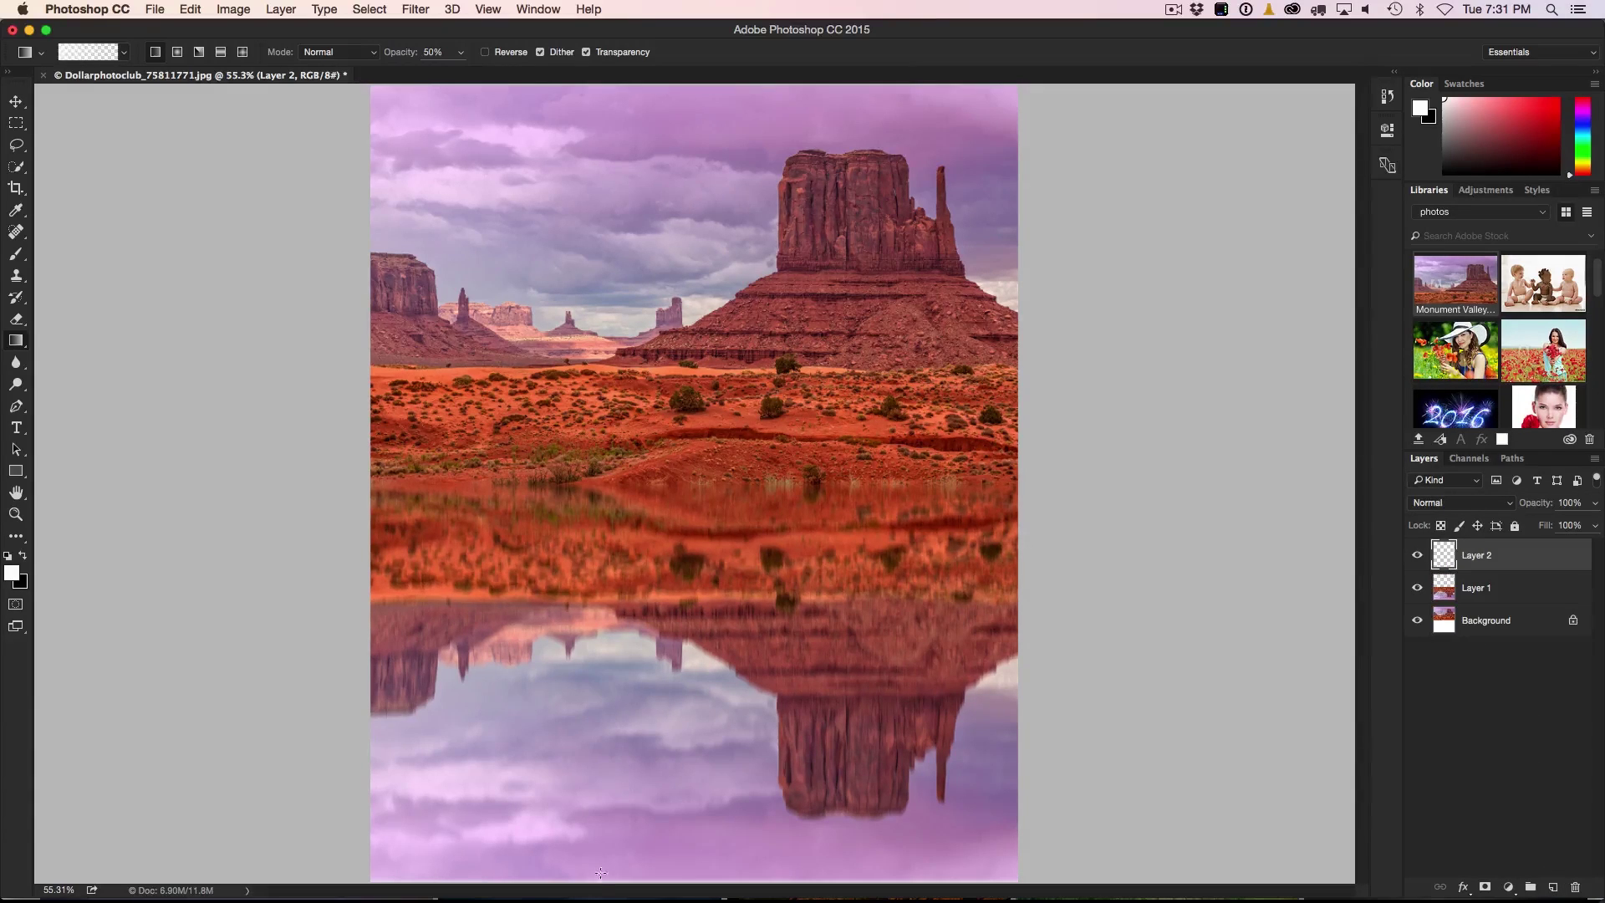
pyautogui.moveTo(599, 879); pyautogui.dragTo(600, 759)
pyautogui.moveTo(599, 665); pyautogui.dragTo(599, 665)
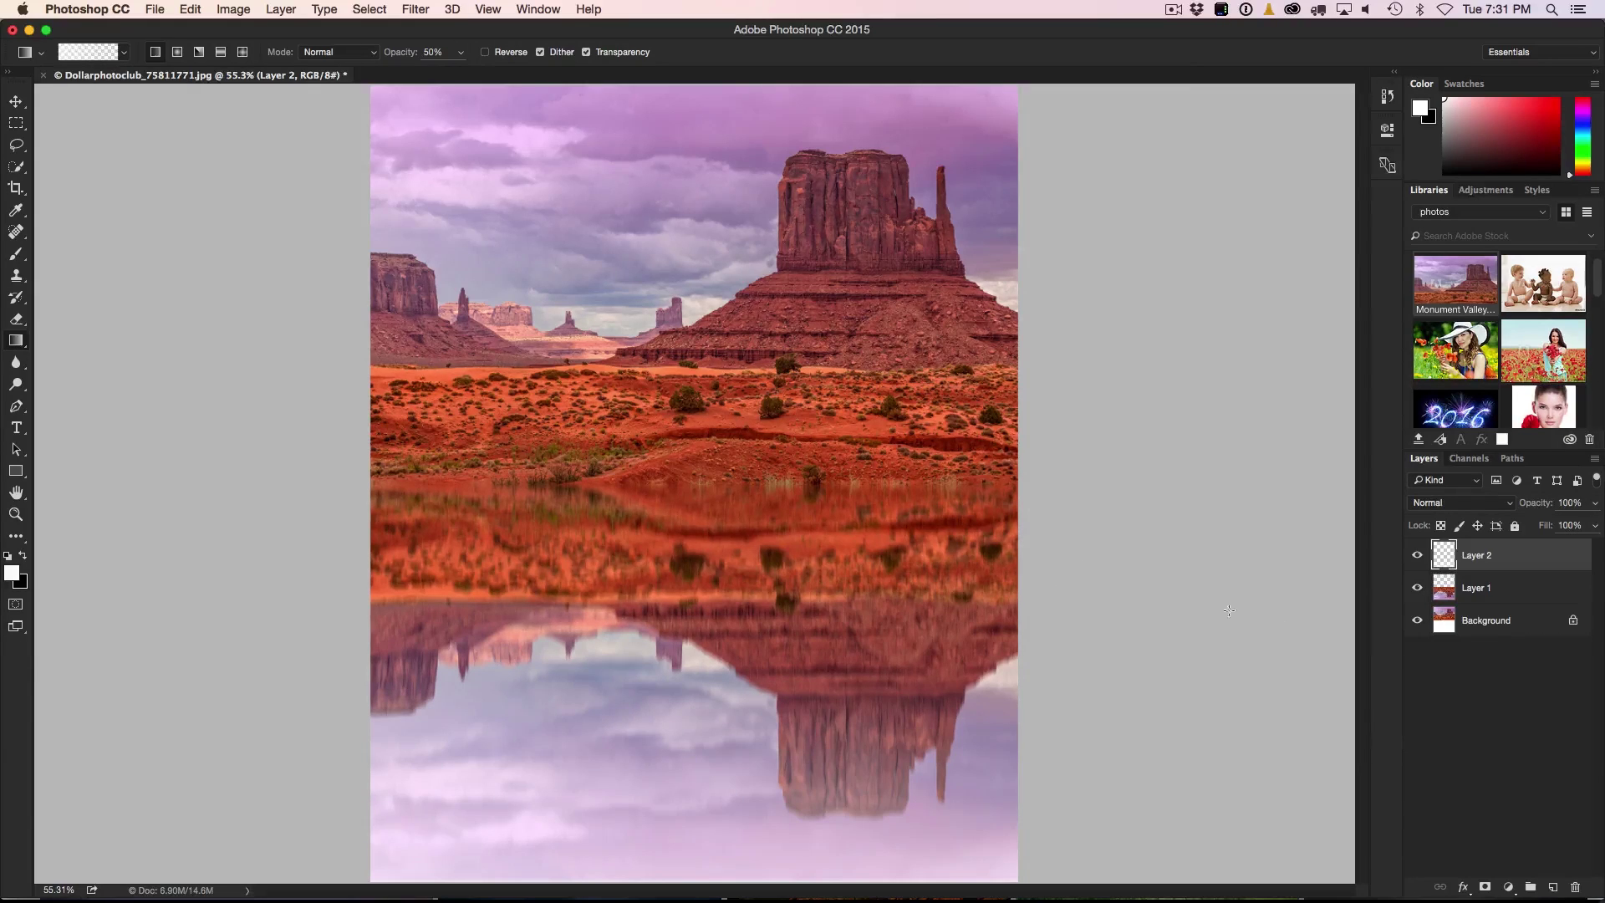
pyautogui.moveTo(1538, 503); pyautogui.dragTo(1491, 517)
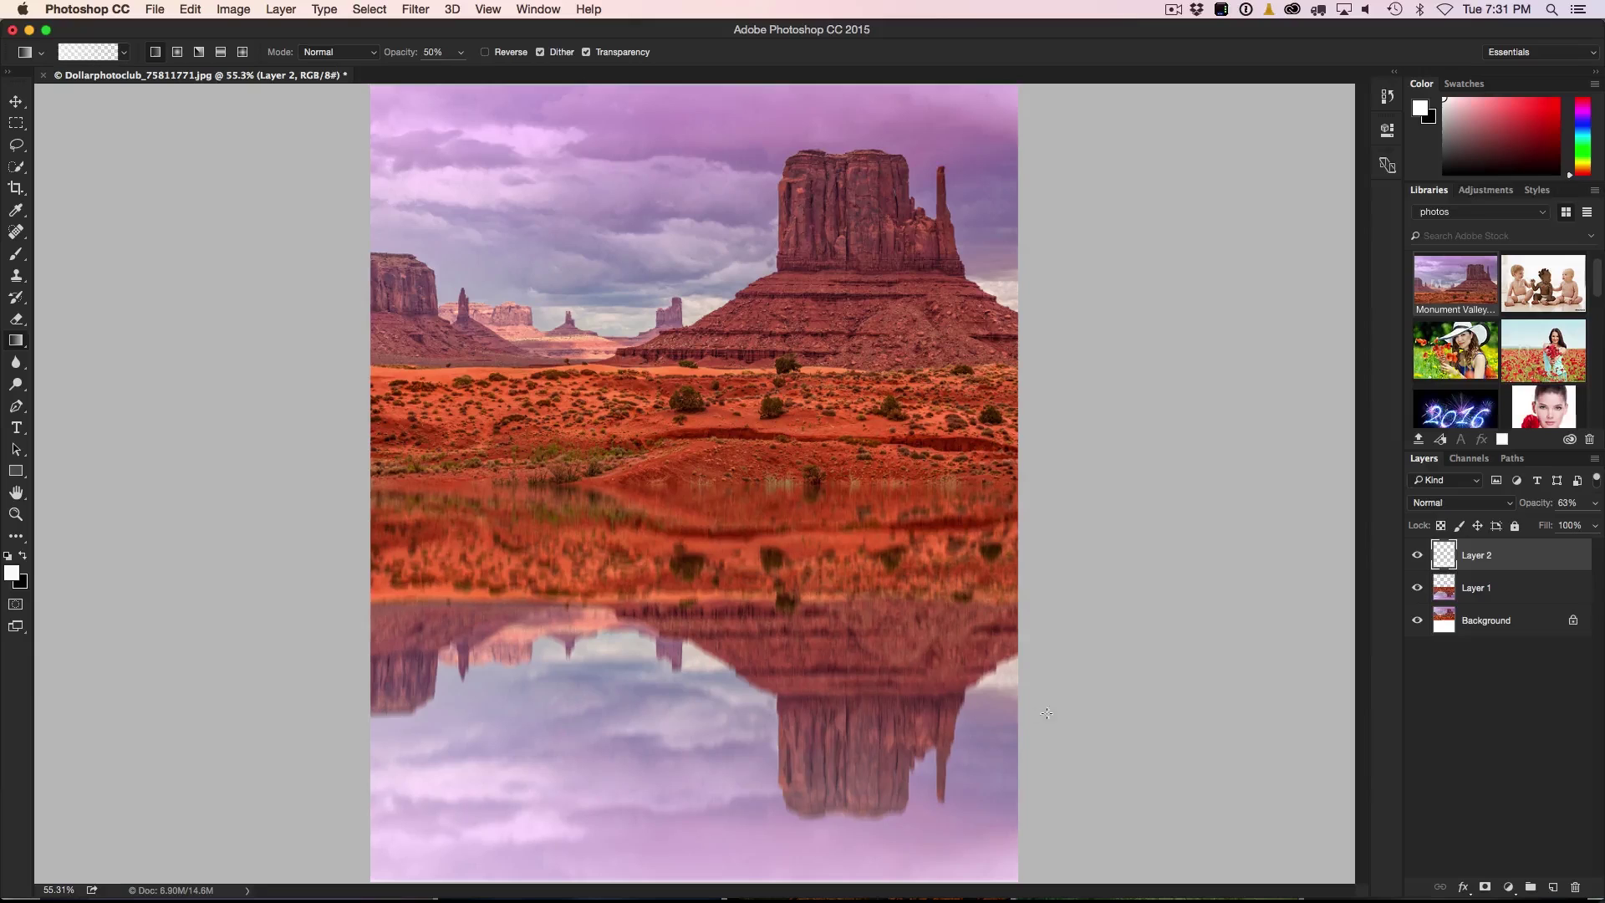
# - On a new layer within Layer 1's outline selection, draw a short 100% white-to-transparent gradient down from the waterline, and deselect
pyautogui.keyDown('super'); pyautogui.click(1445, 588); pyautogui.keyUp('super')
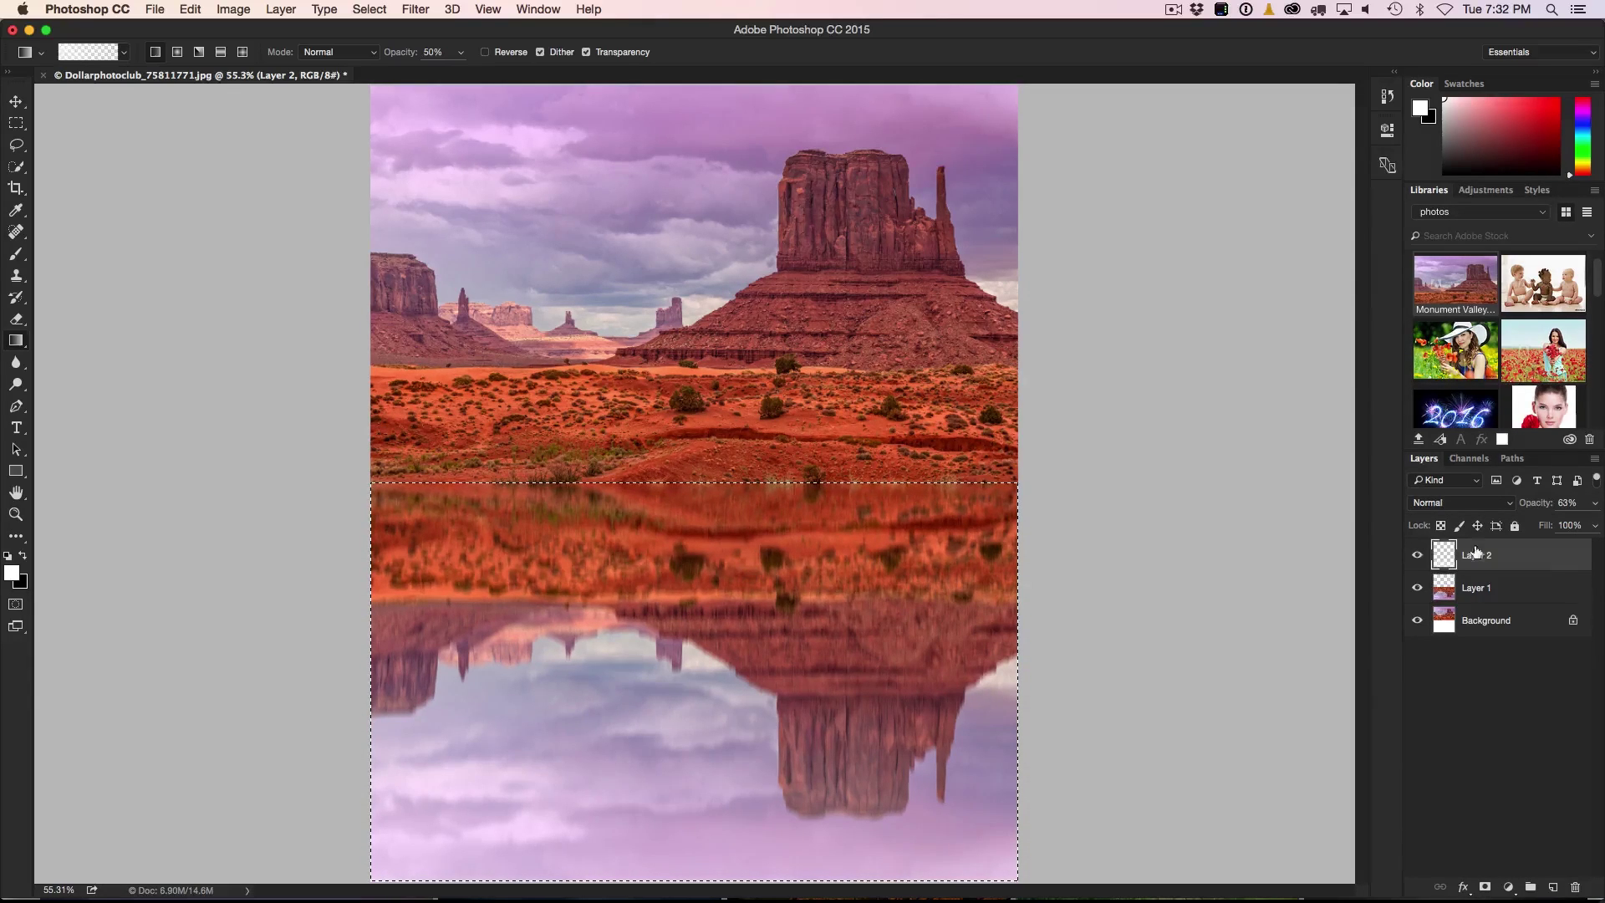
pyautogui.click(1550, 886)
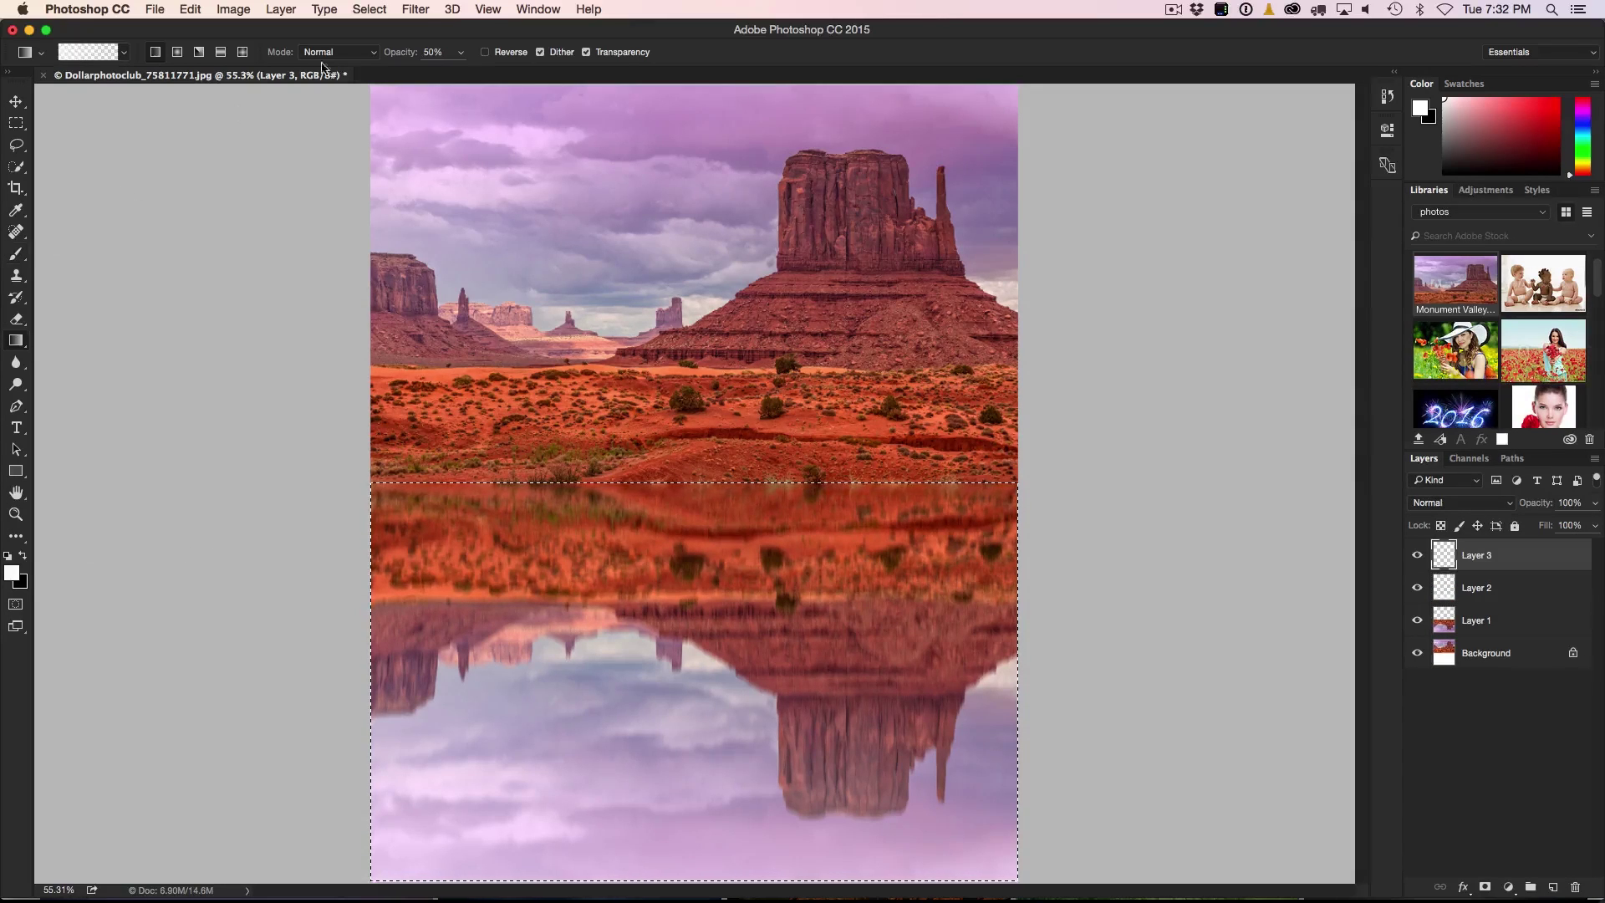
pyautogui.moveTo(389, 52); pyautogui.dragTo(435, 52)
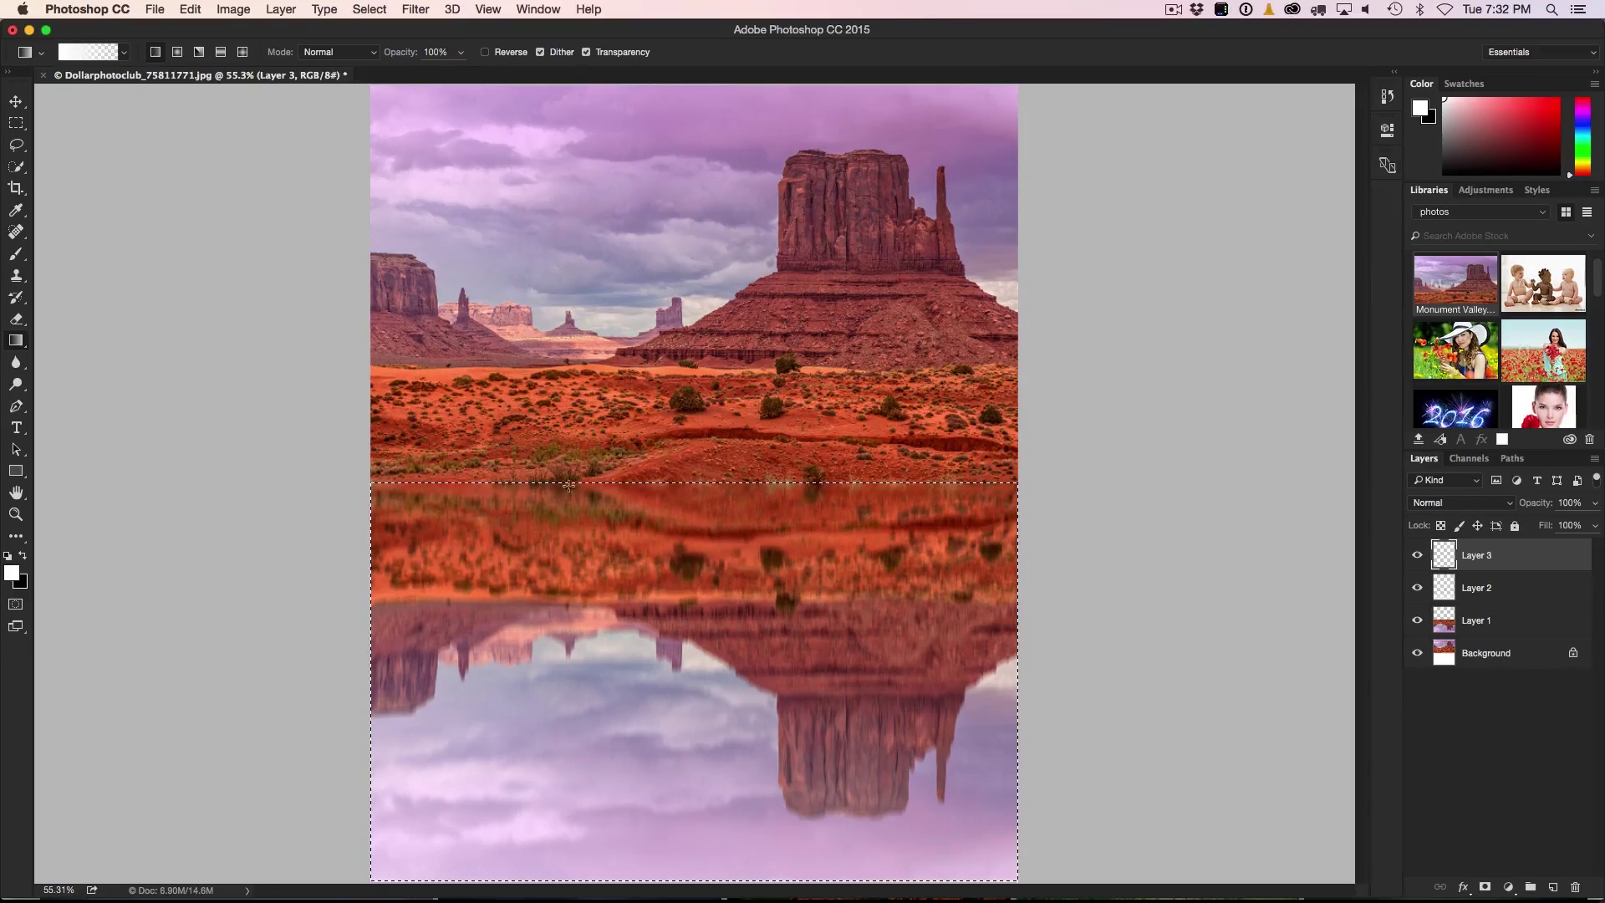
pyautogui.moveTo(567, 482); pyautogui.dragTo(572, 514)
pyautogui.press('super+d')
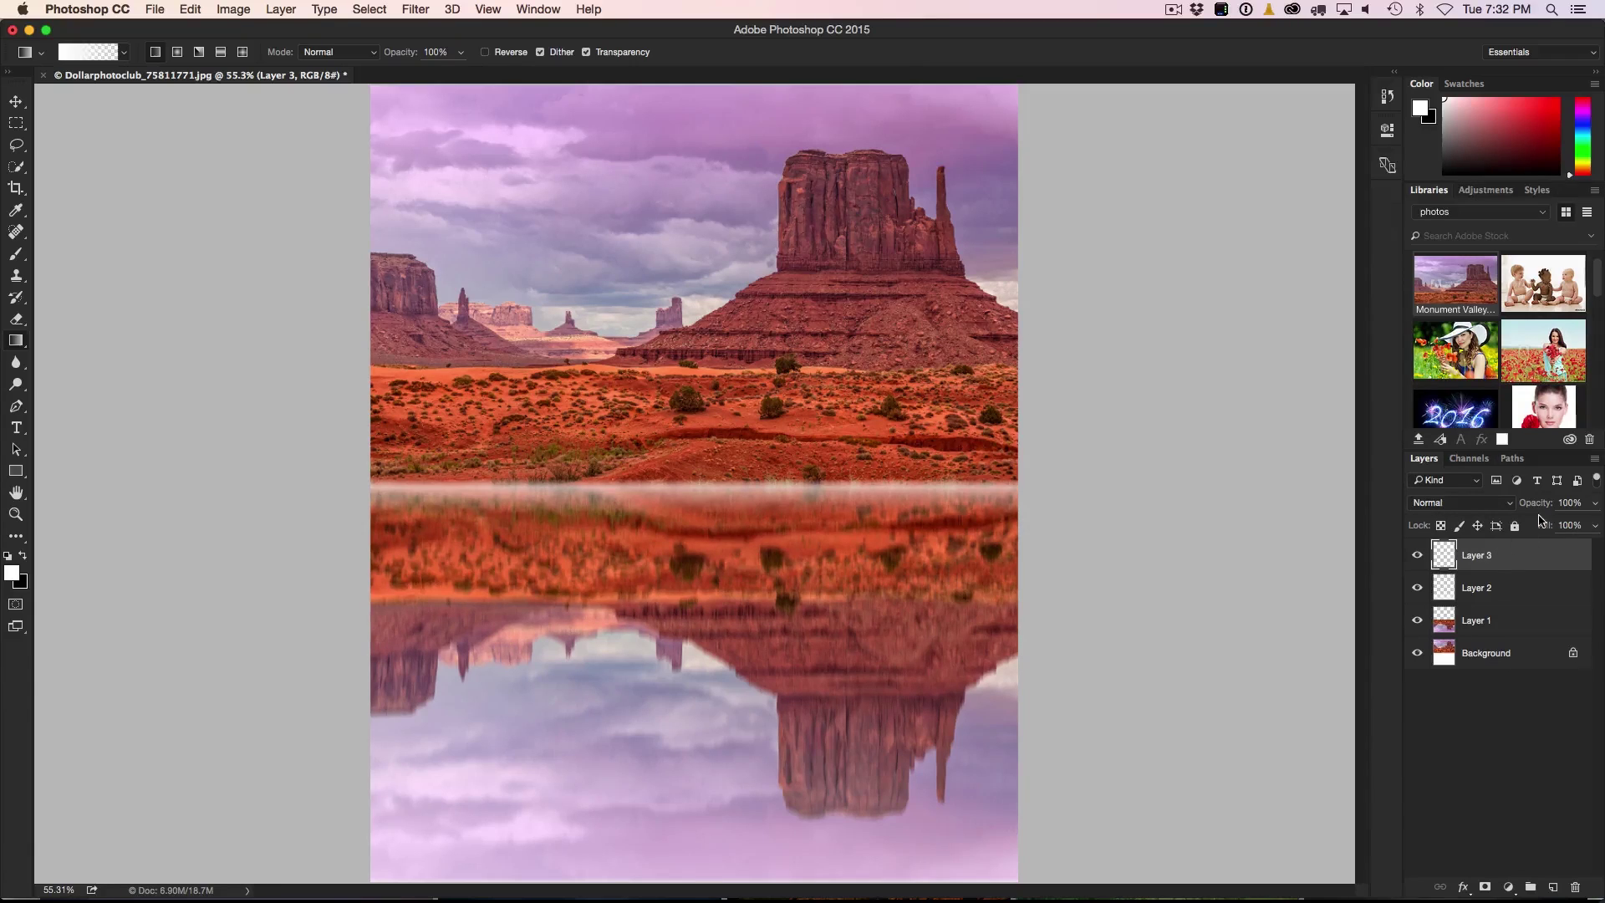
# - Lower Layer 3's opacity to 11% to soften the white haze along the waterline
pyautogui.moveTo(1538, 504); pyautogui.dragTo(1507, 510)
pyautogui.moveTo(1478, 513); pyautogui.dragTo(1497, 514)
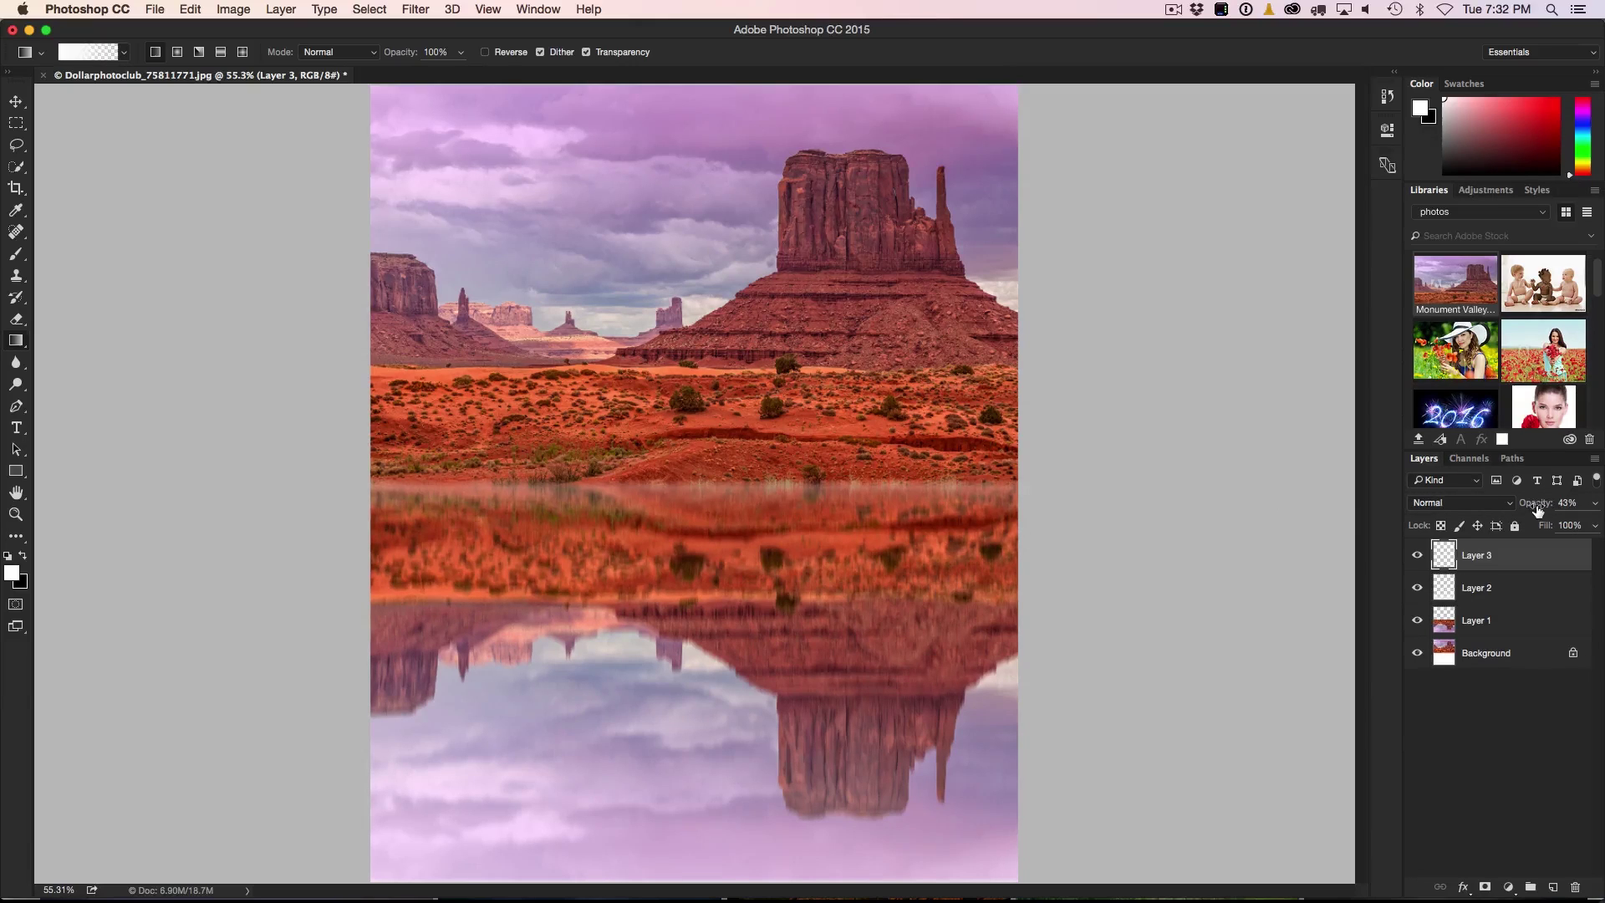
pyautogui.moveTo(1536, 505); pyautogui.dragTo(1508, 508)
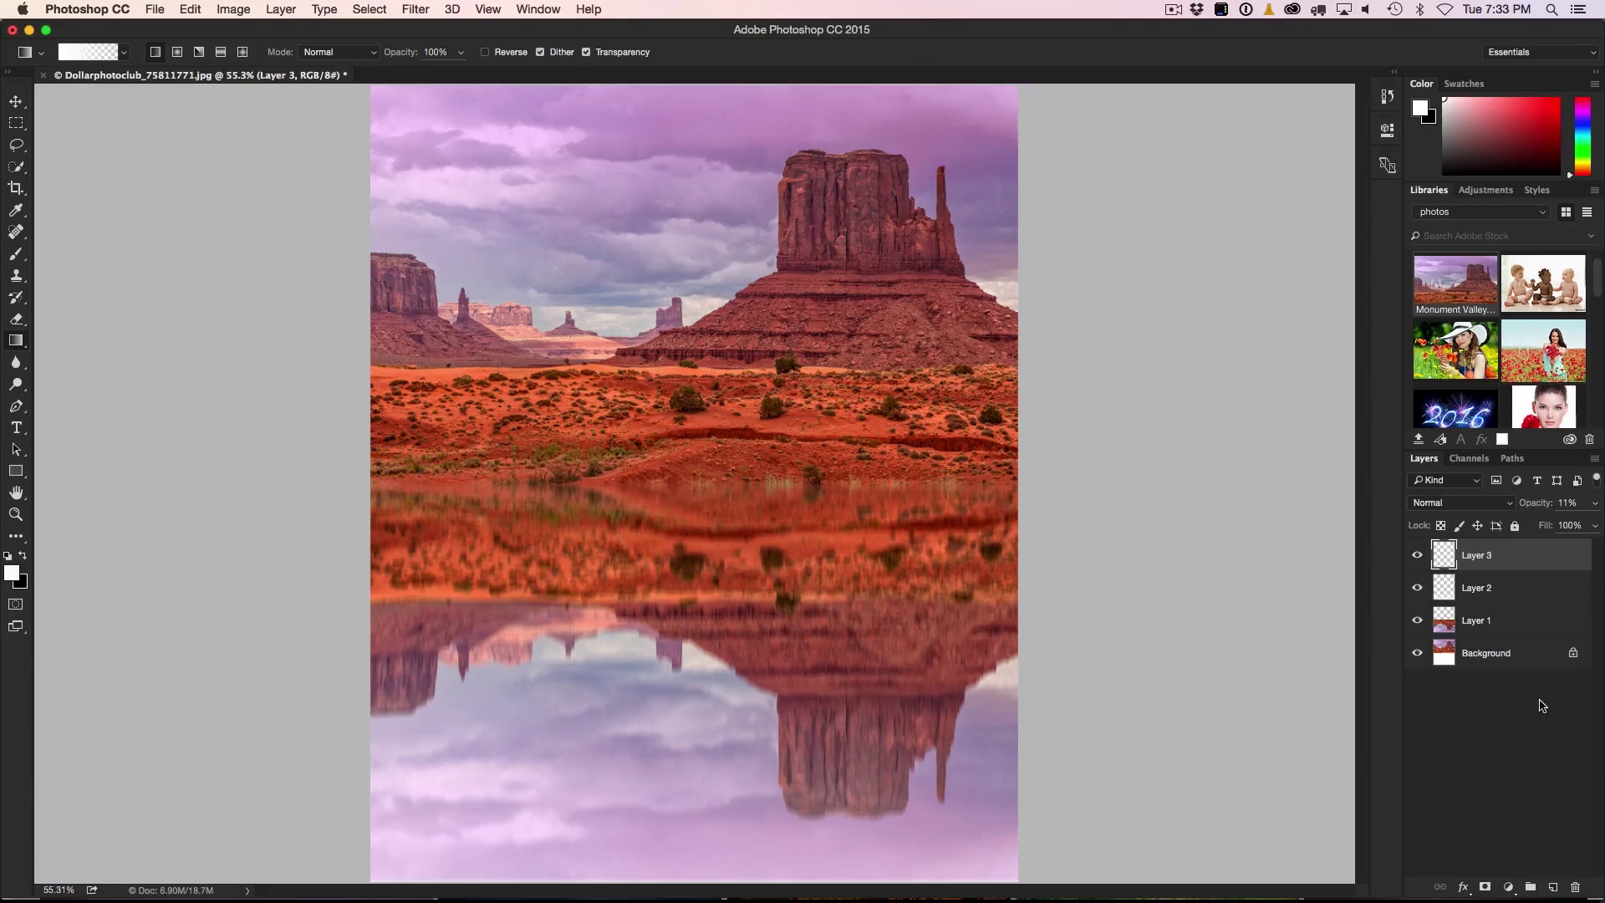
# - Duplicate the reflection layer, Layer 1
pyautogui.moveTo(1485, 552); pyautogui.dragTo(1456, 613)
pyautogui.click(1472, 620)
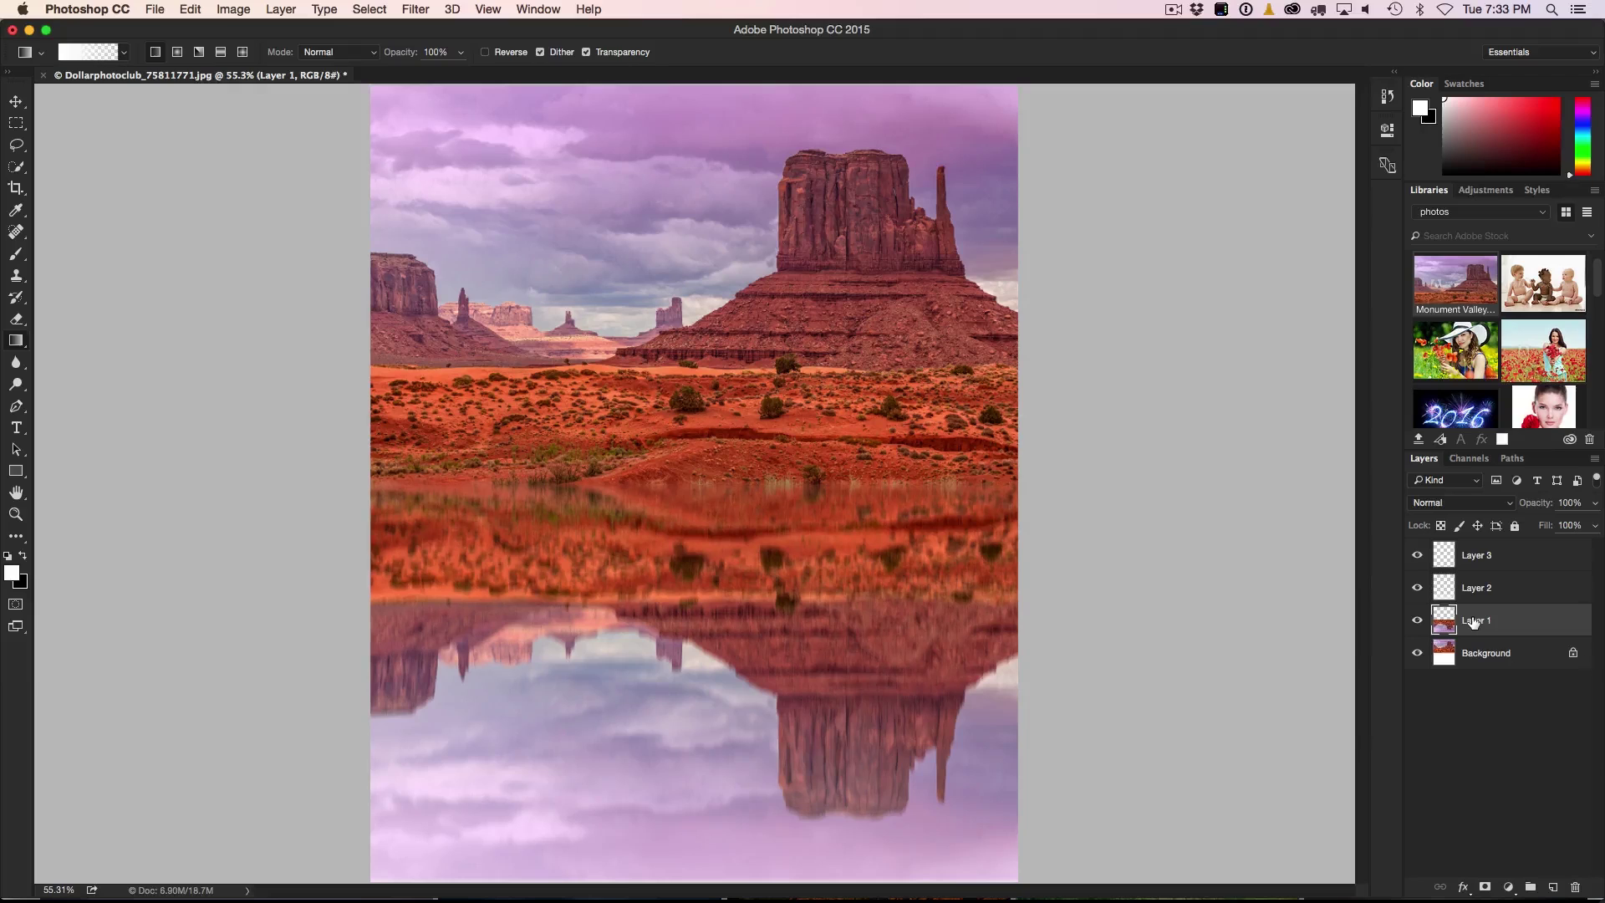
pyautogui.press('super+j')
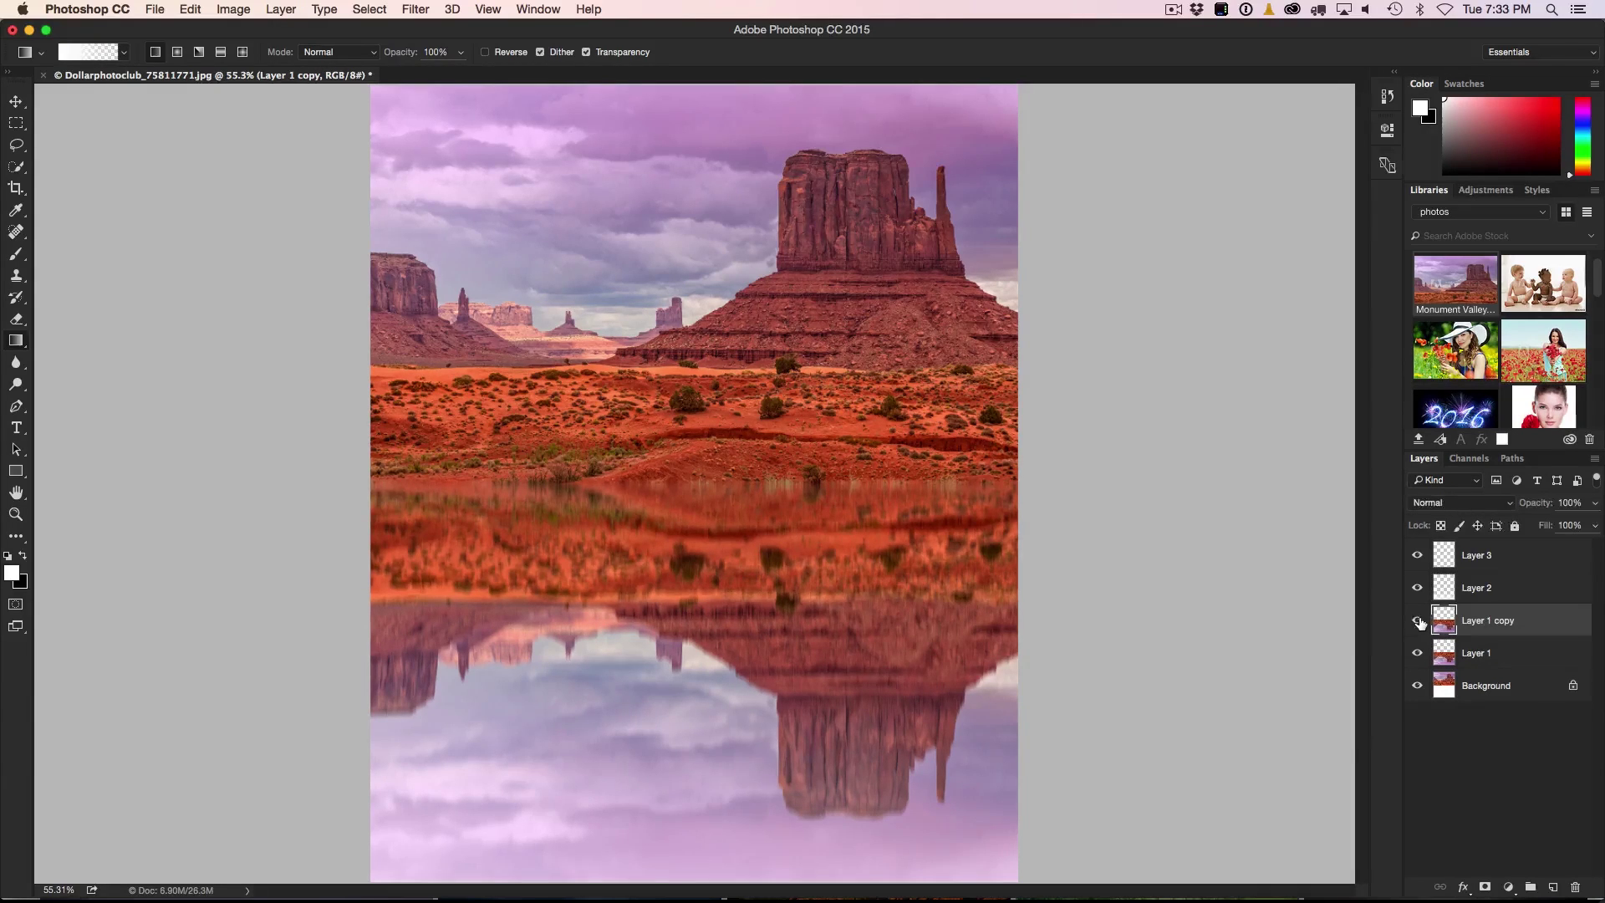
# - Toggle the visibility of Layer 2 and Layer 3 to compare the reflection with and without the white gradients
pyautogui.click(1417, 589)
pyautogui.click(1417, 555)
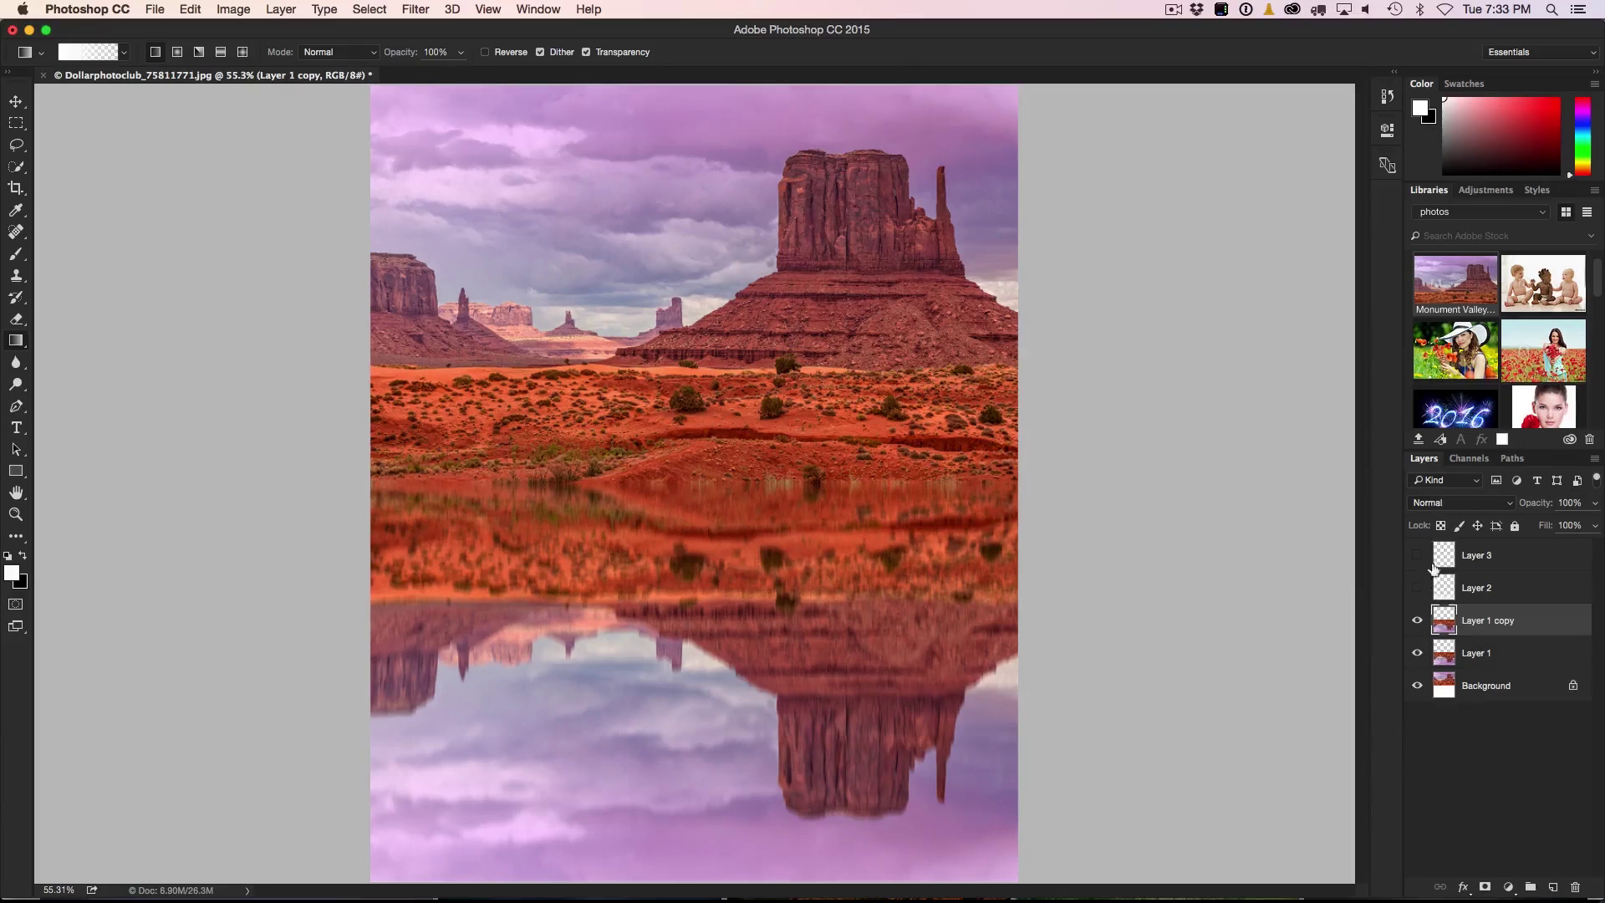
pyautogui.click(1417, 555)
pyautogui.click(1416, 588)
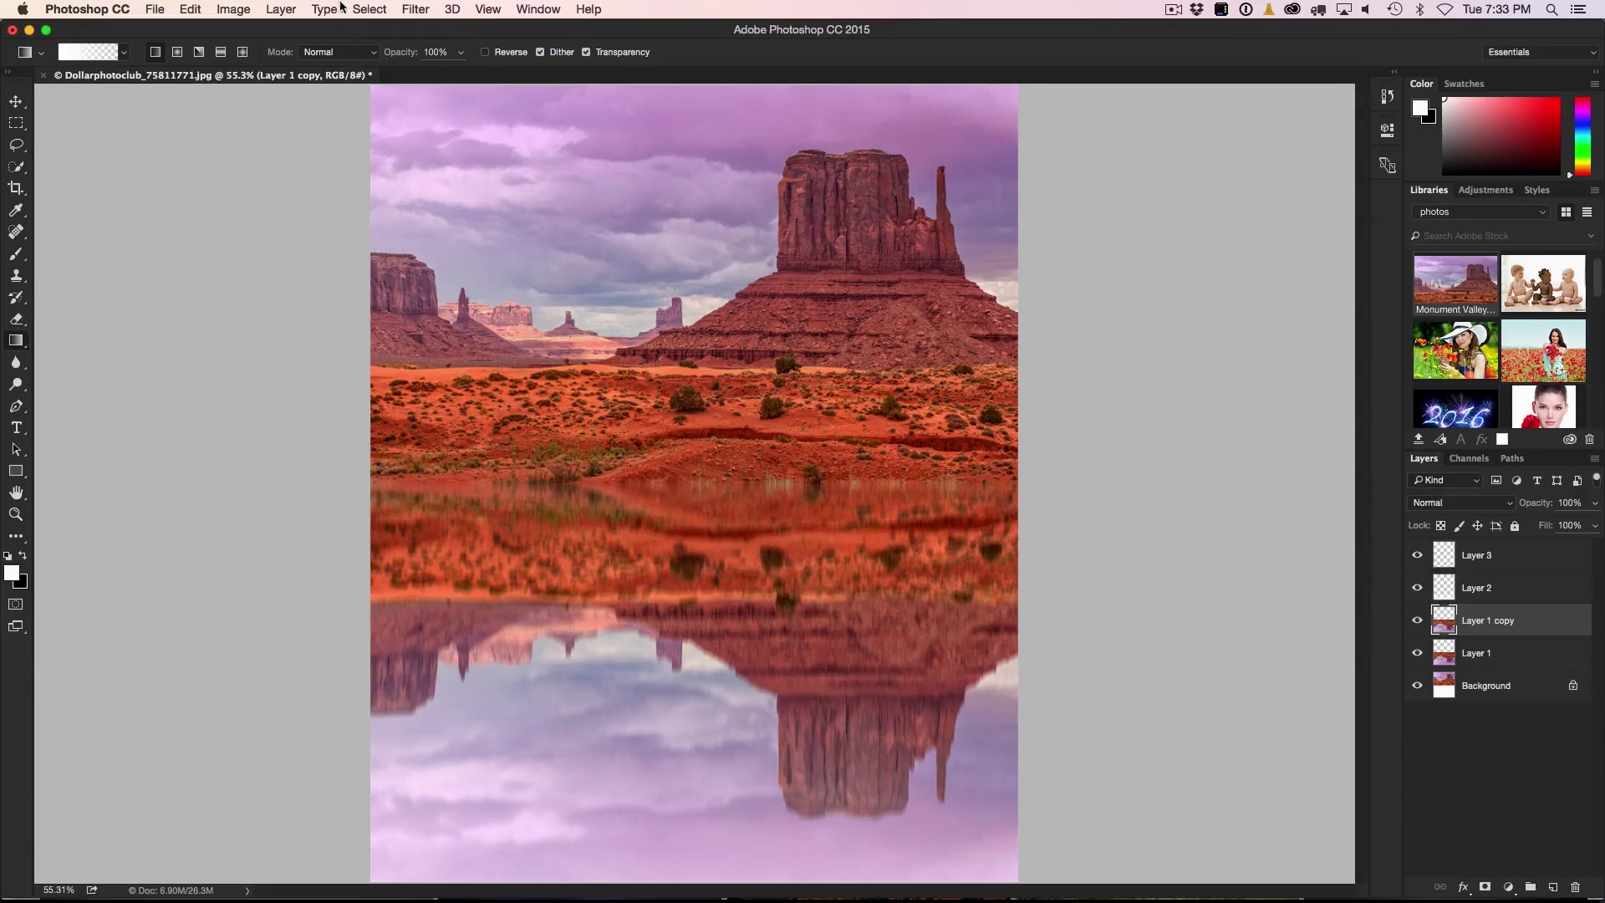
# - Open the Filter Gallery's Glass filter for Layer 1 copy, and view the whole reflection in the preview at 66.7%
pyautogui.click(413, 8)
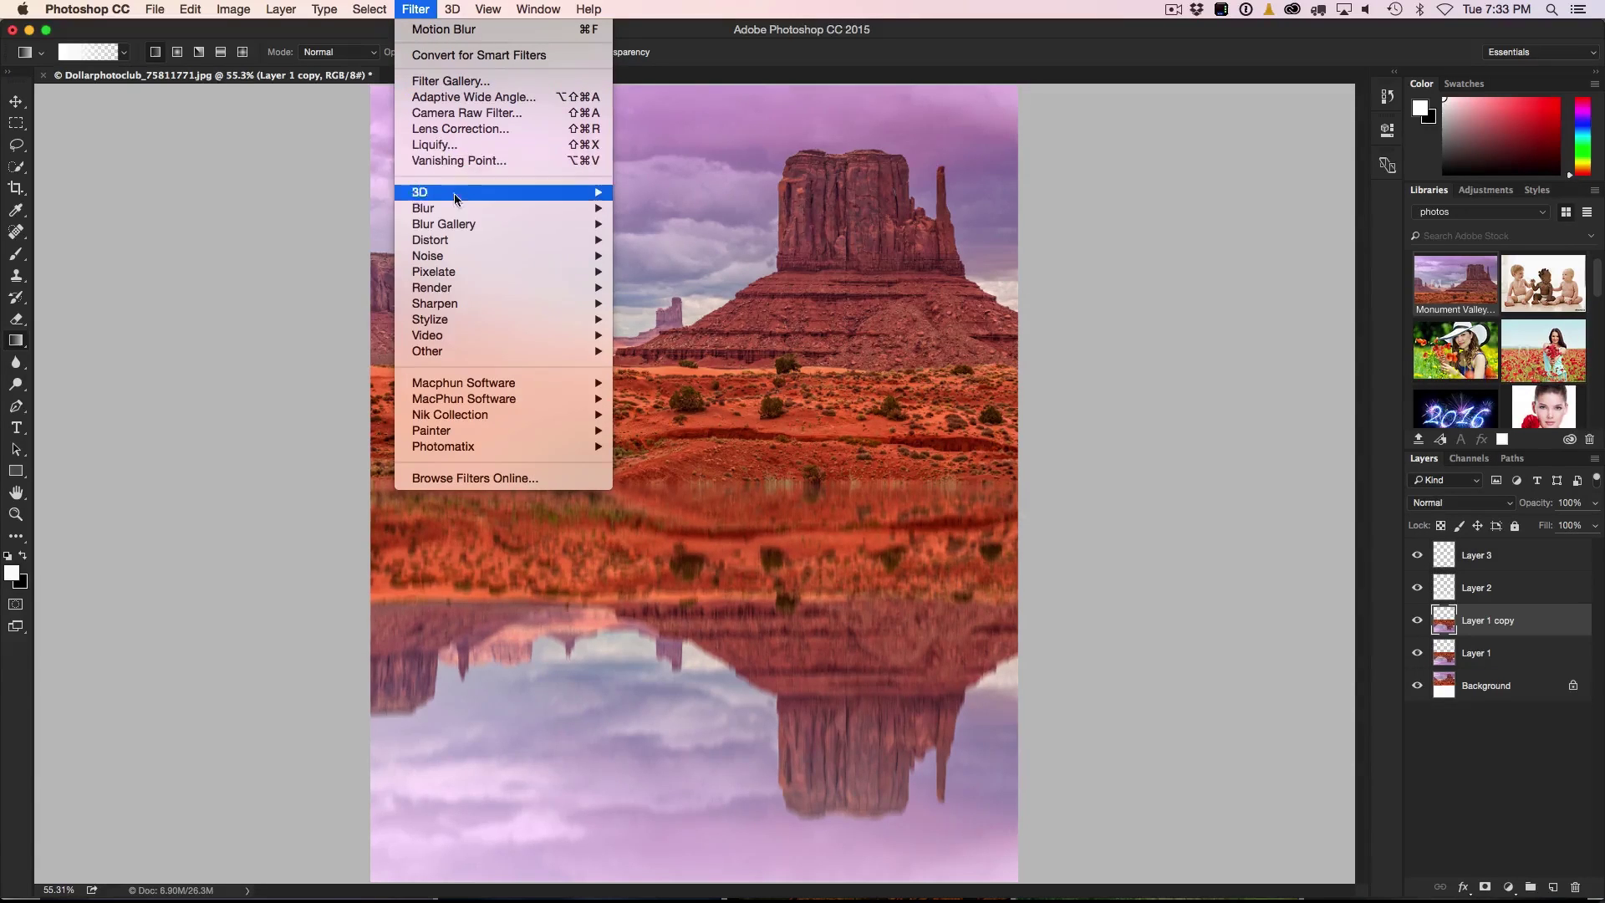
pyautogui.moveTo(462, 240)
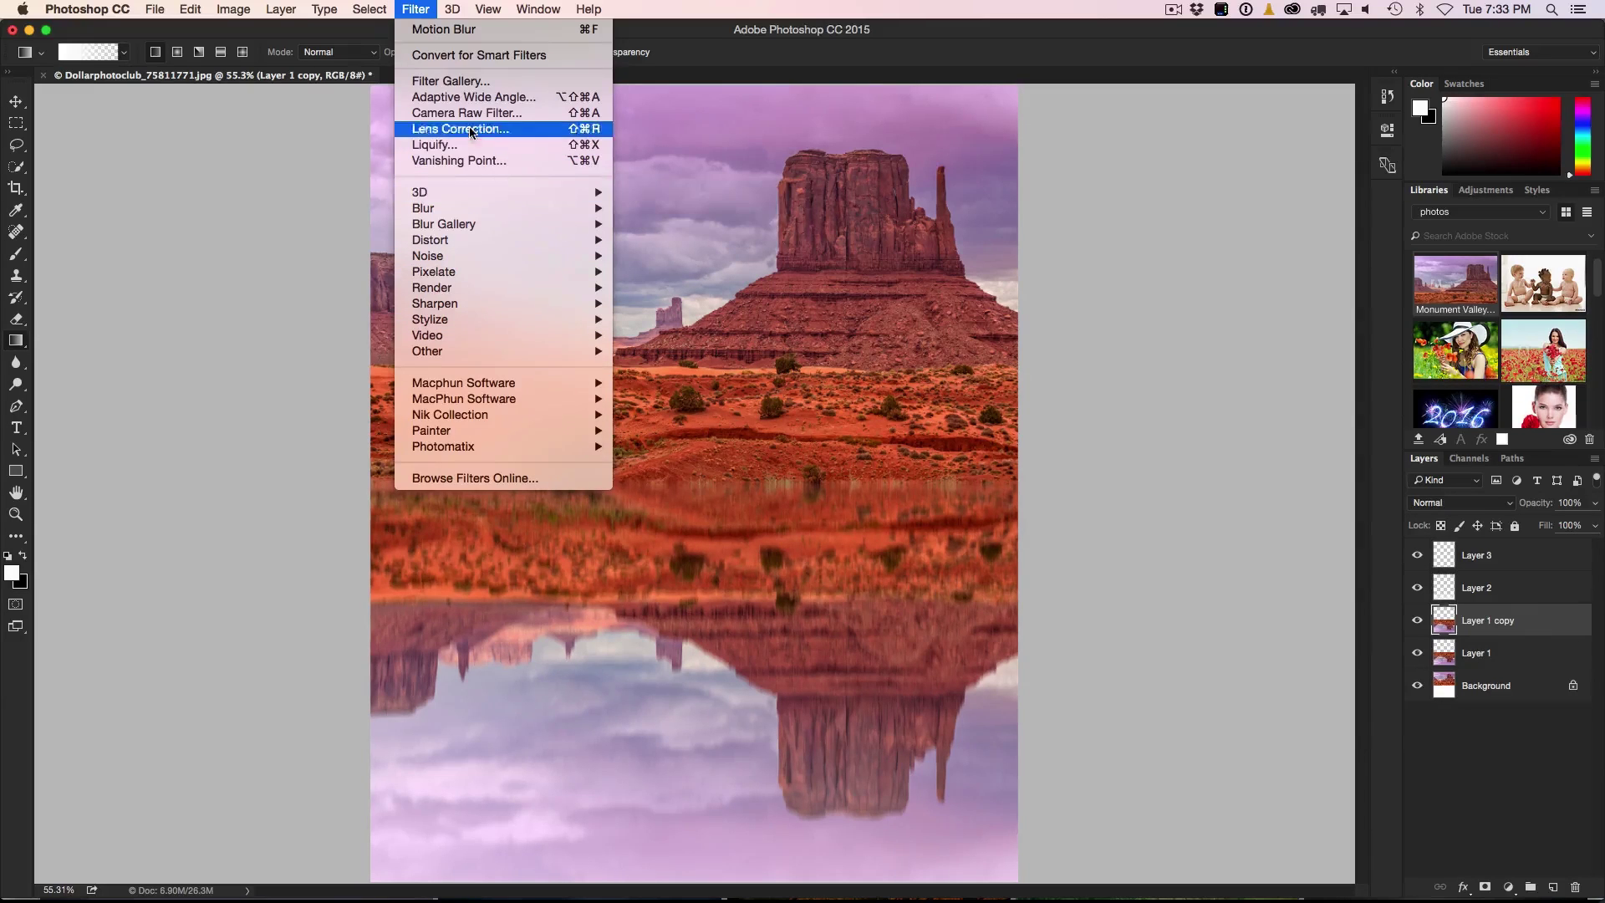
pyautogui.click(472, 86)
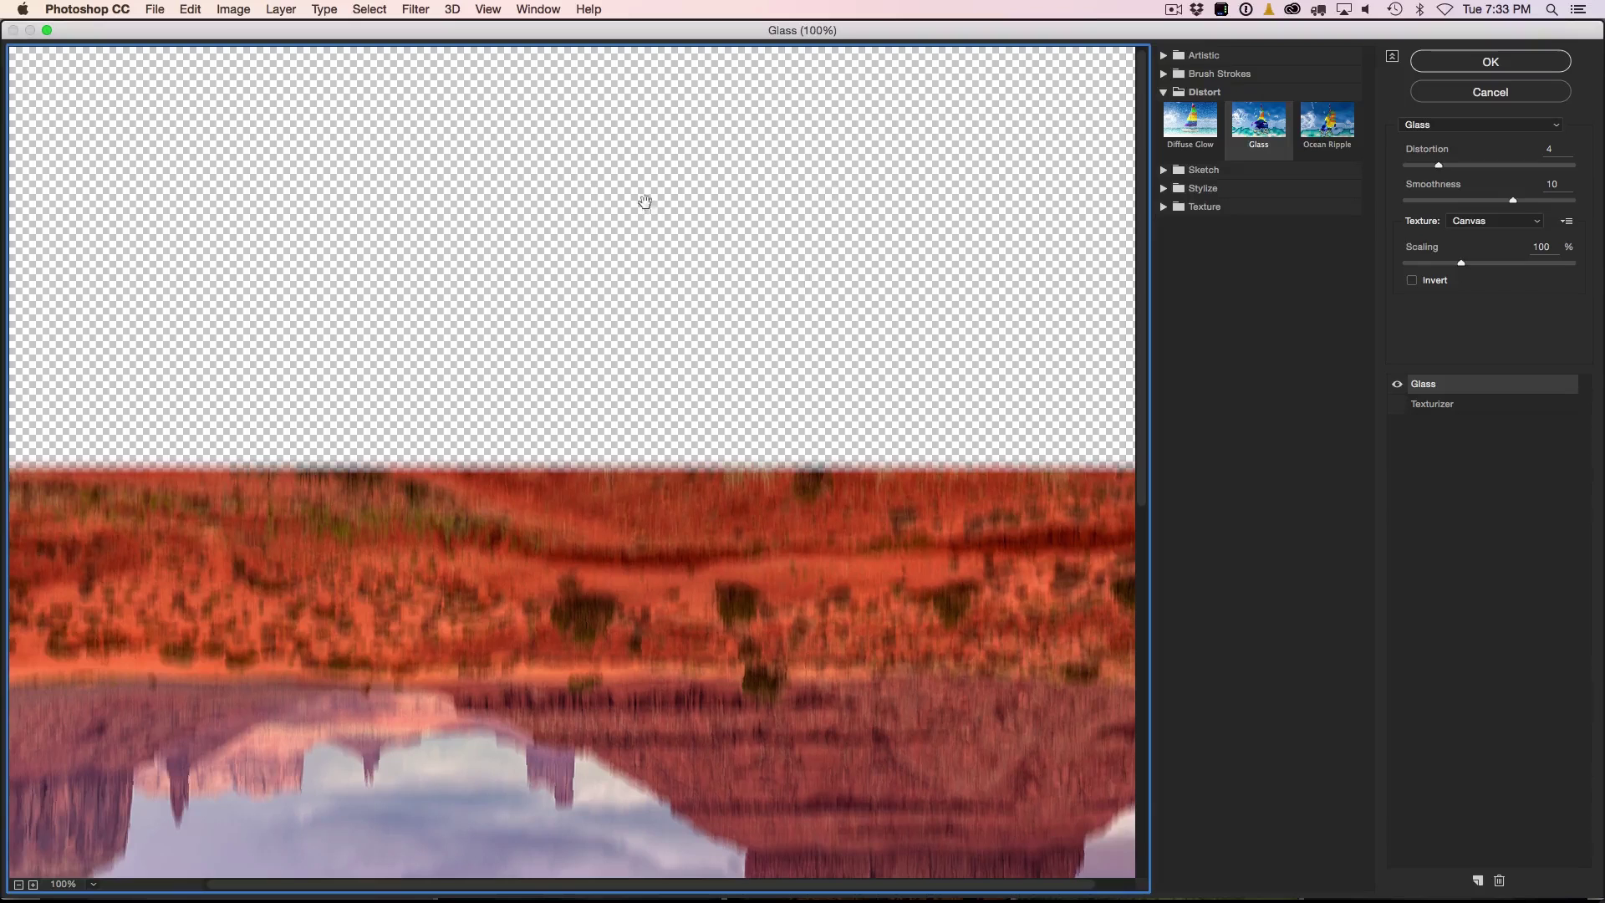
pyautogui.moveTo(588, 575); pyautogui.dragTo(616, 304)
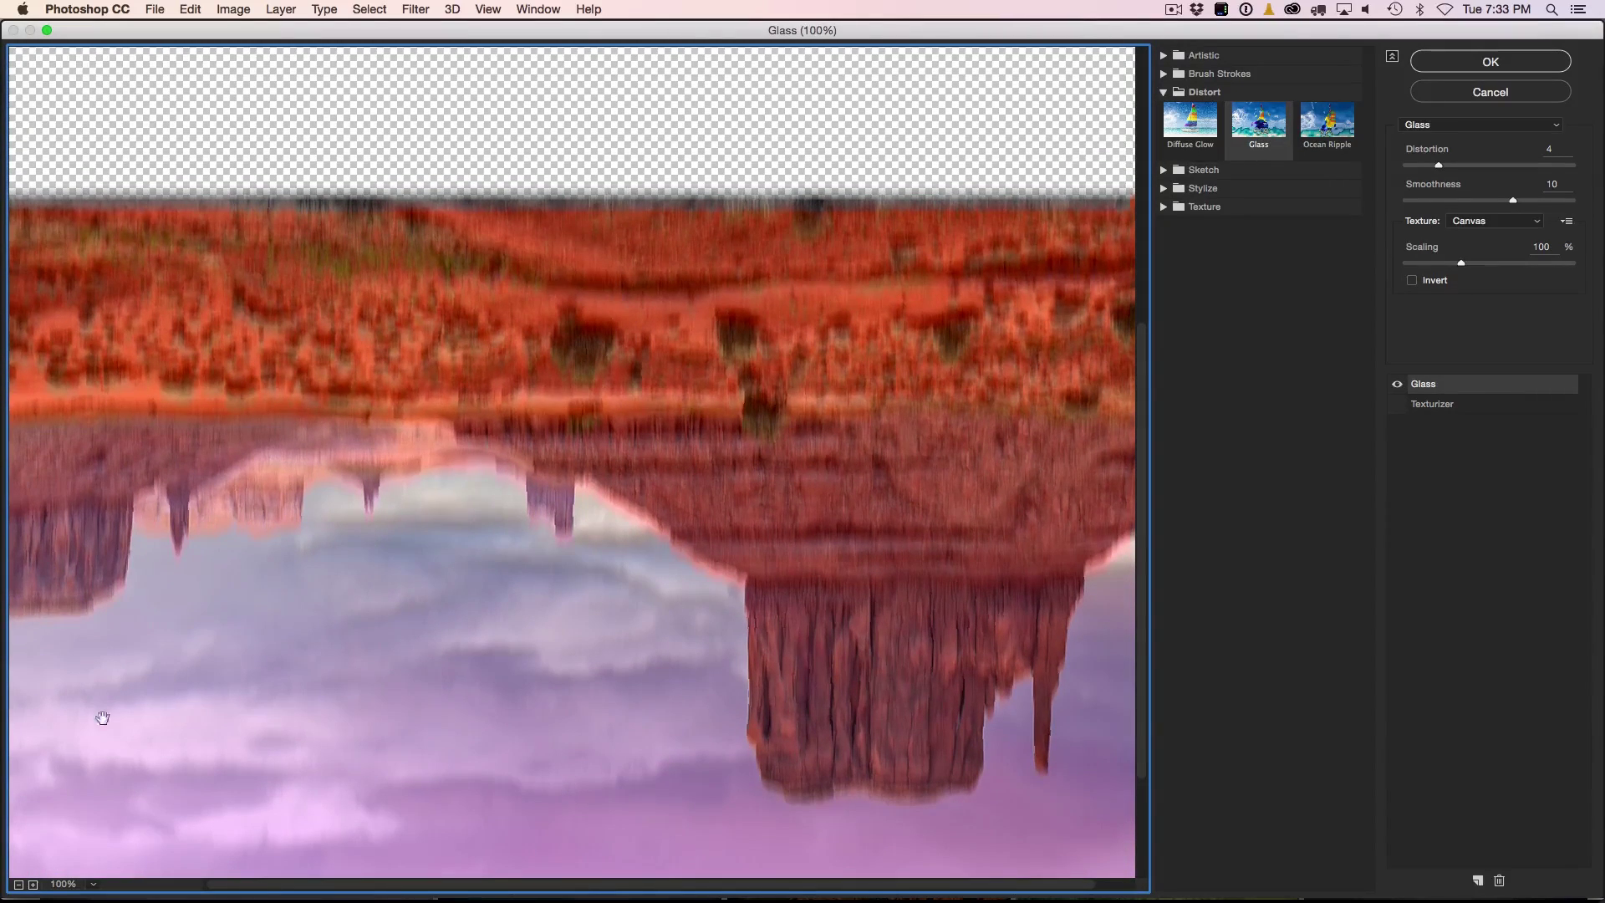
pyautogui.click(20, 885)
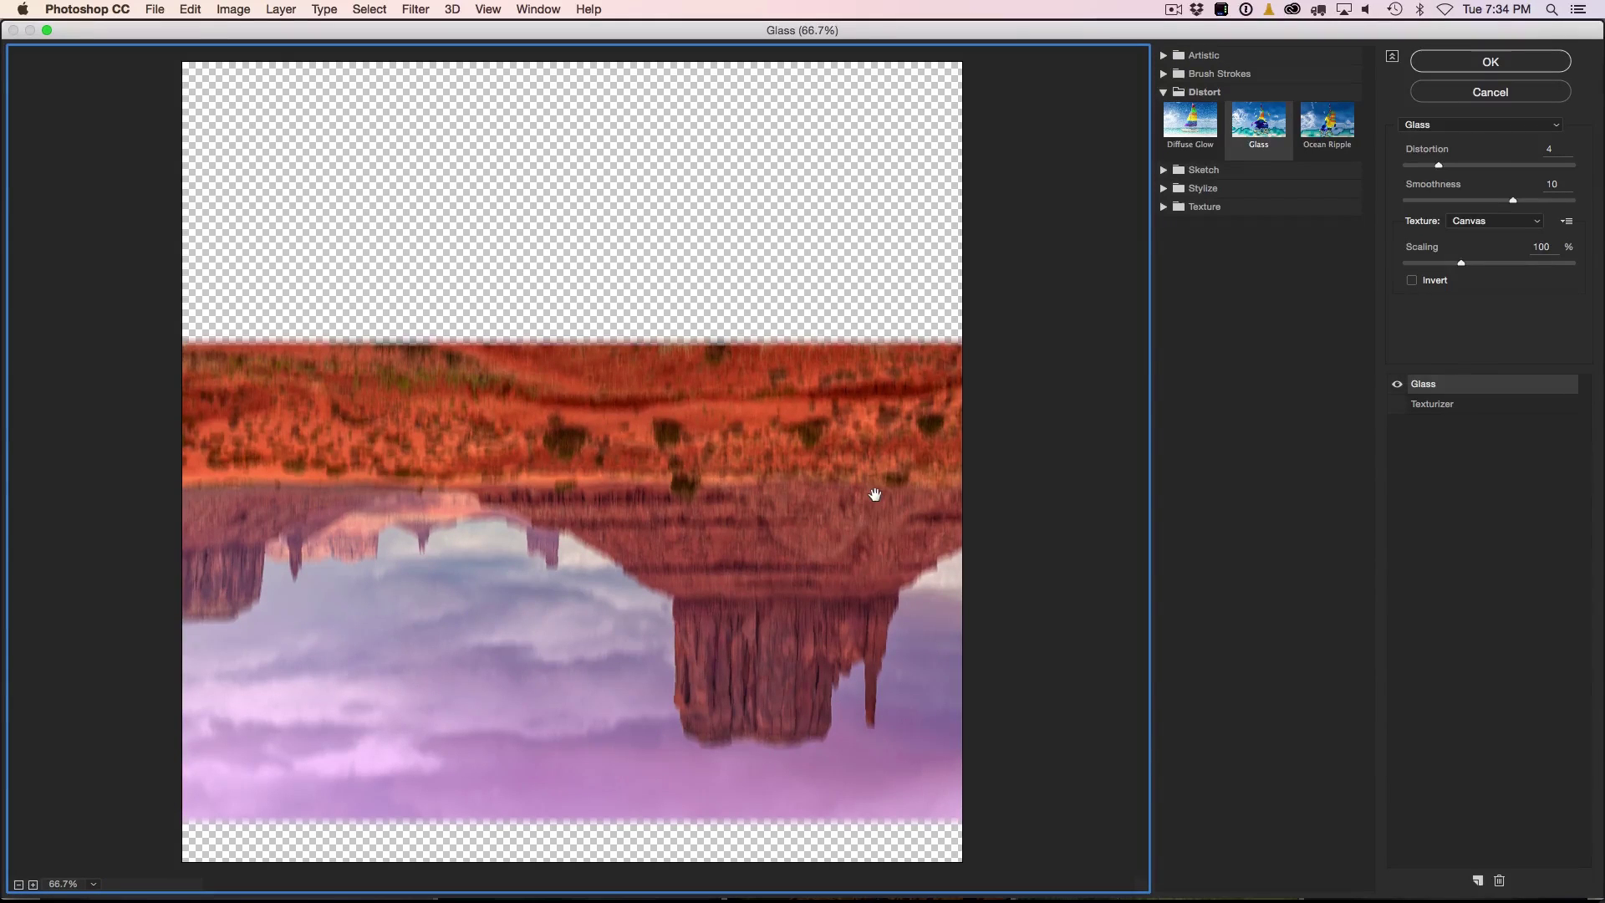
pyautogui.click(1254, 121)
pyautogui.click(1173, 91)
pyautogui.click(1173, 91)
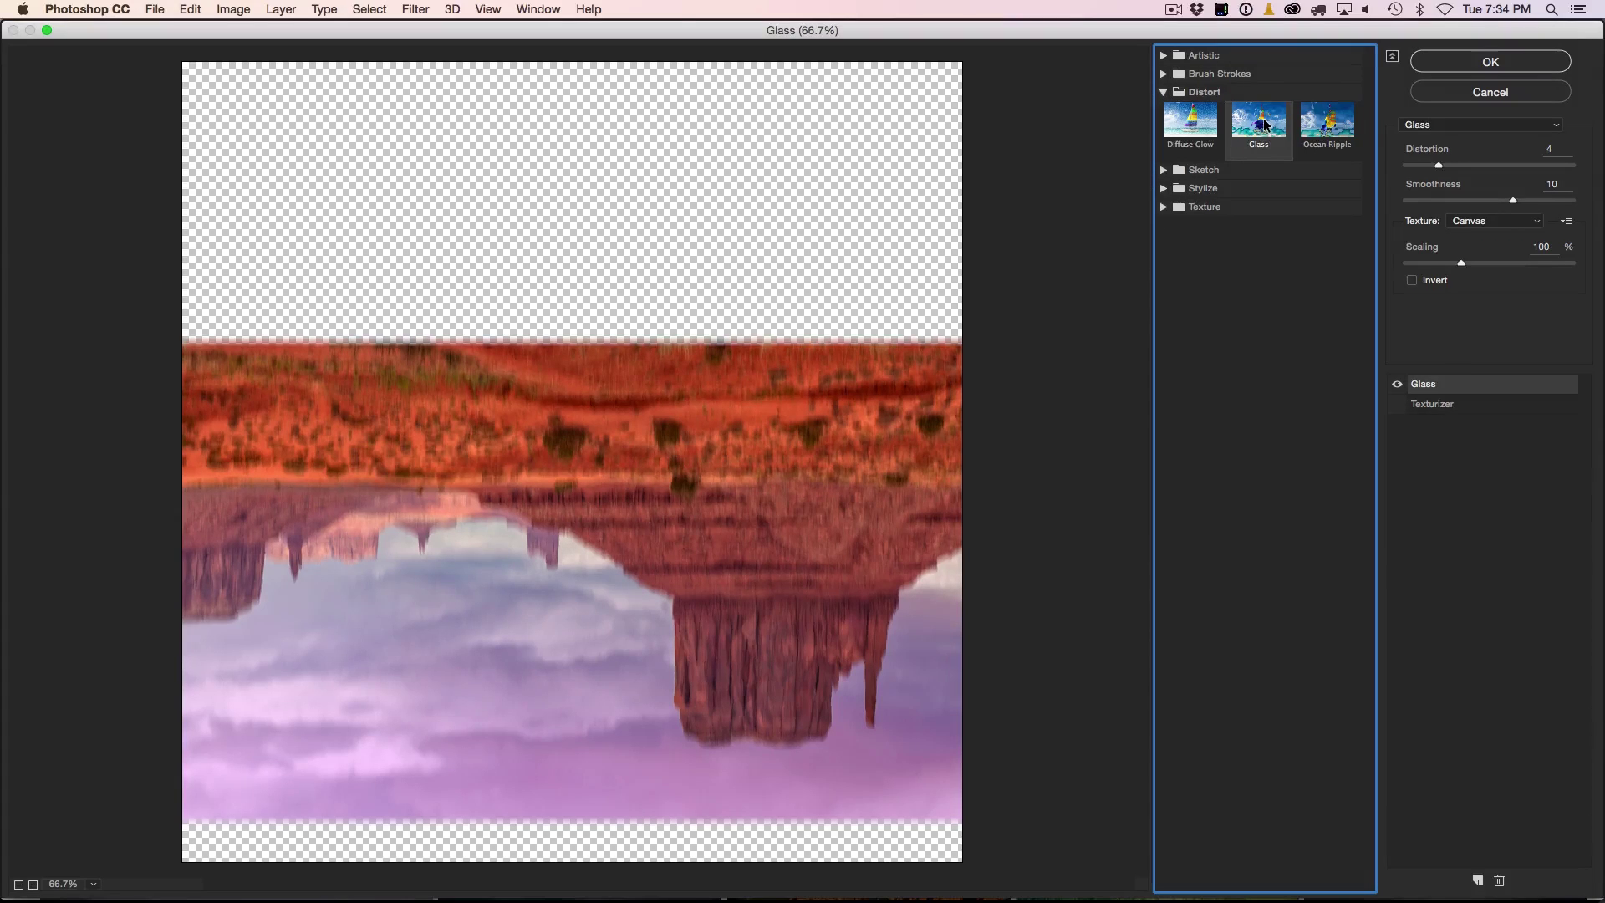
pyautogui.click(1458, 124)
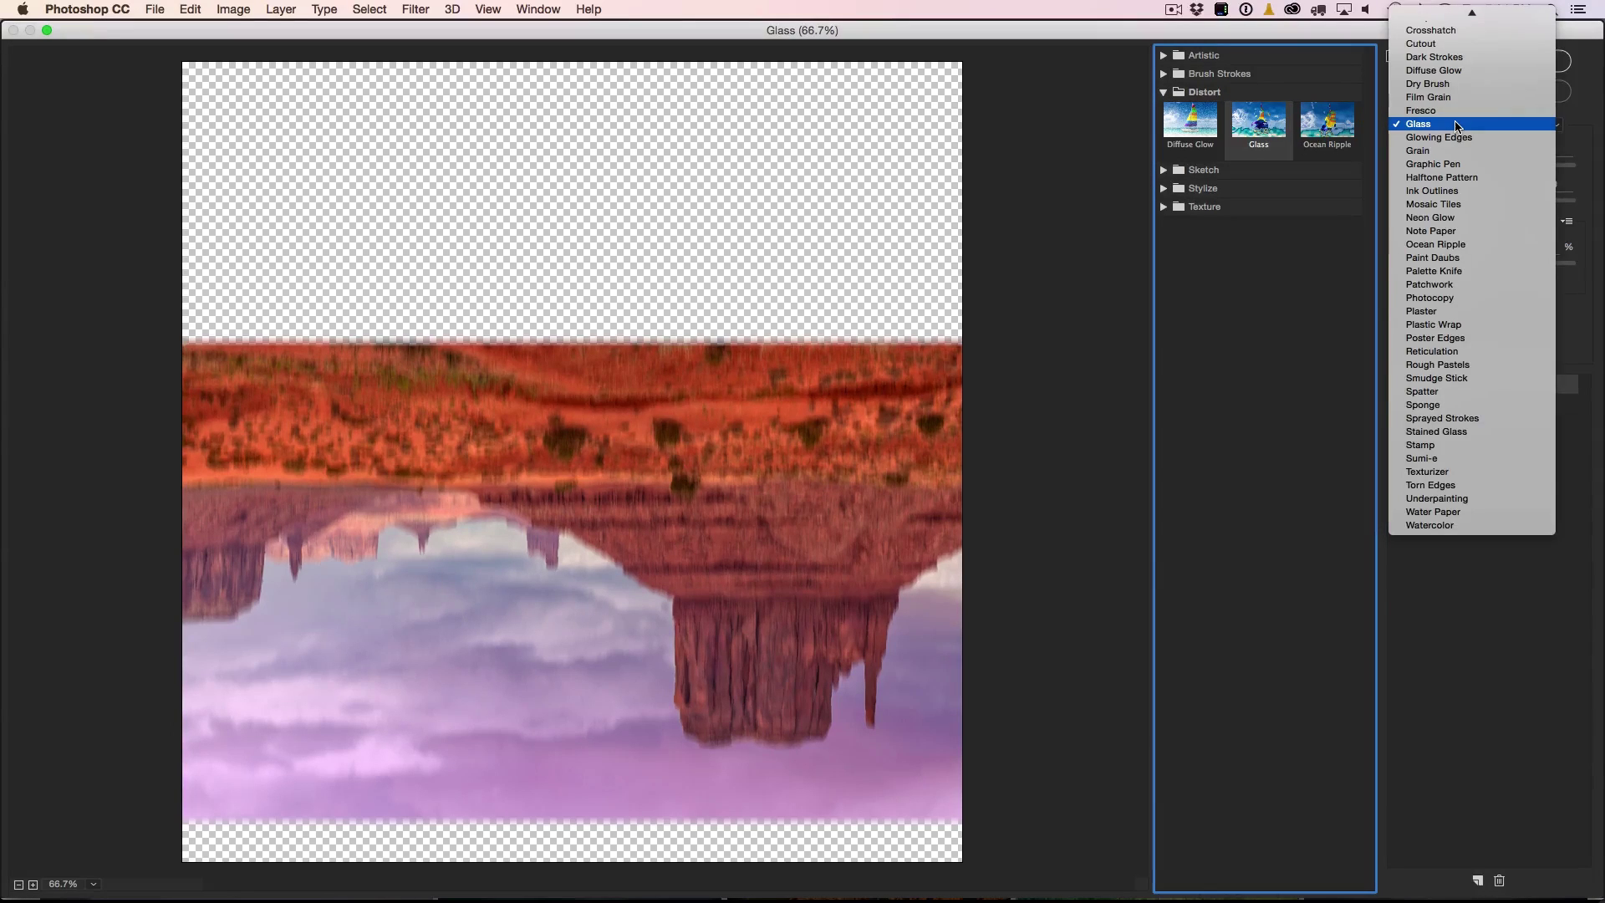
pyautogui.click(1456, 126)
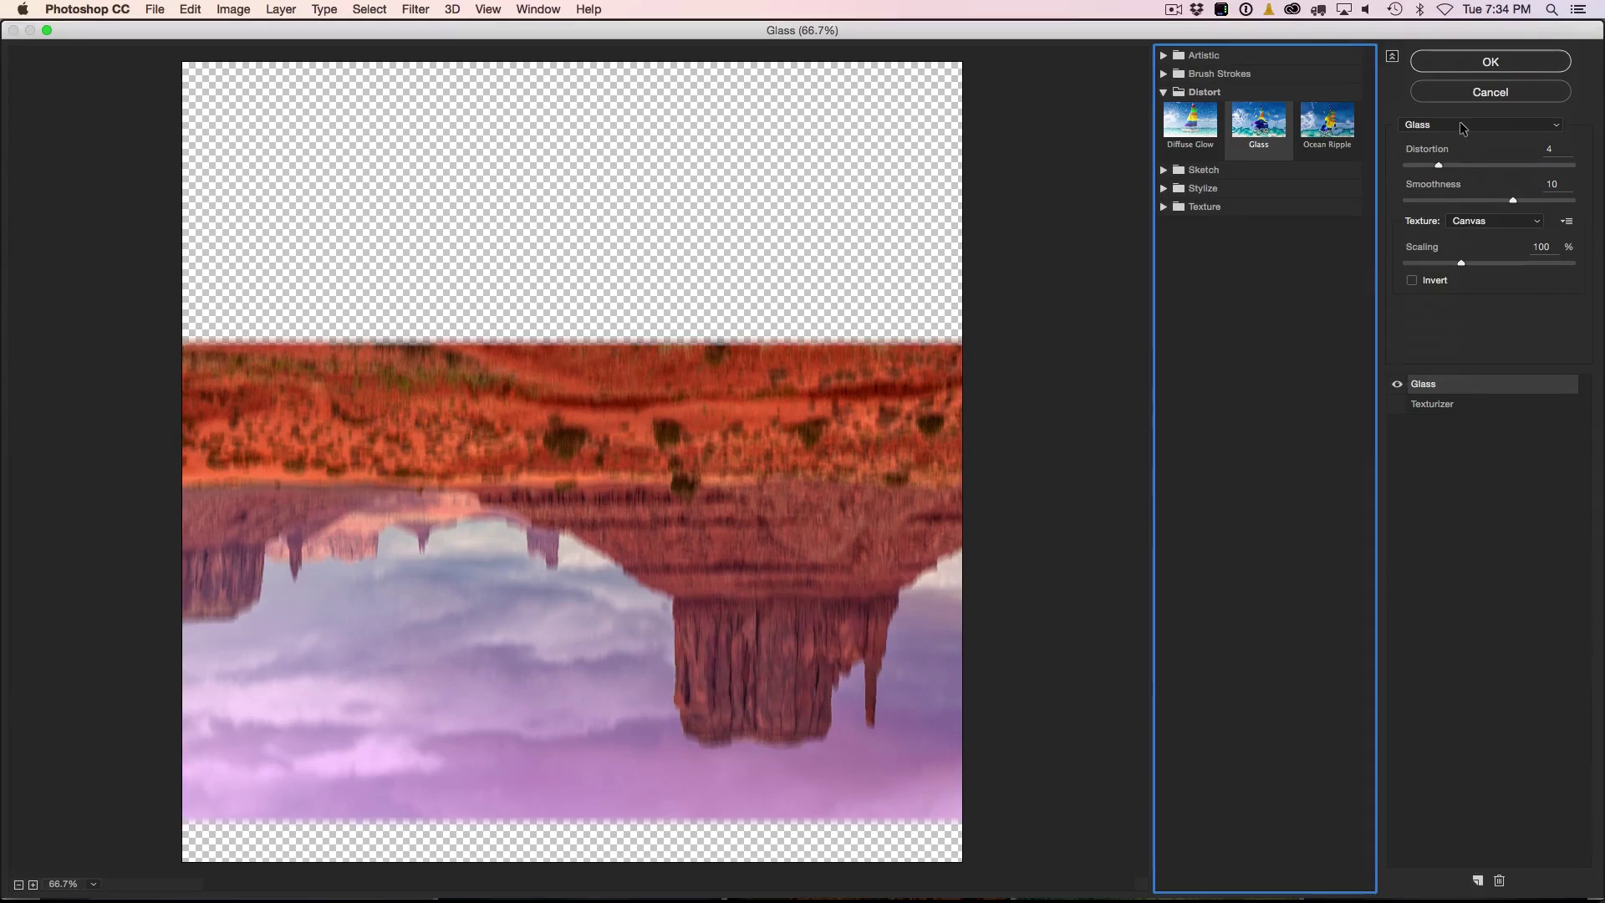
# - Try the Blocks and Frosted textures for the Glass filter, and return the texture to Canvas
pyautogui.click(1471, 226)
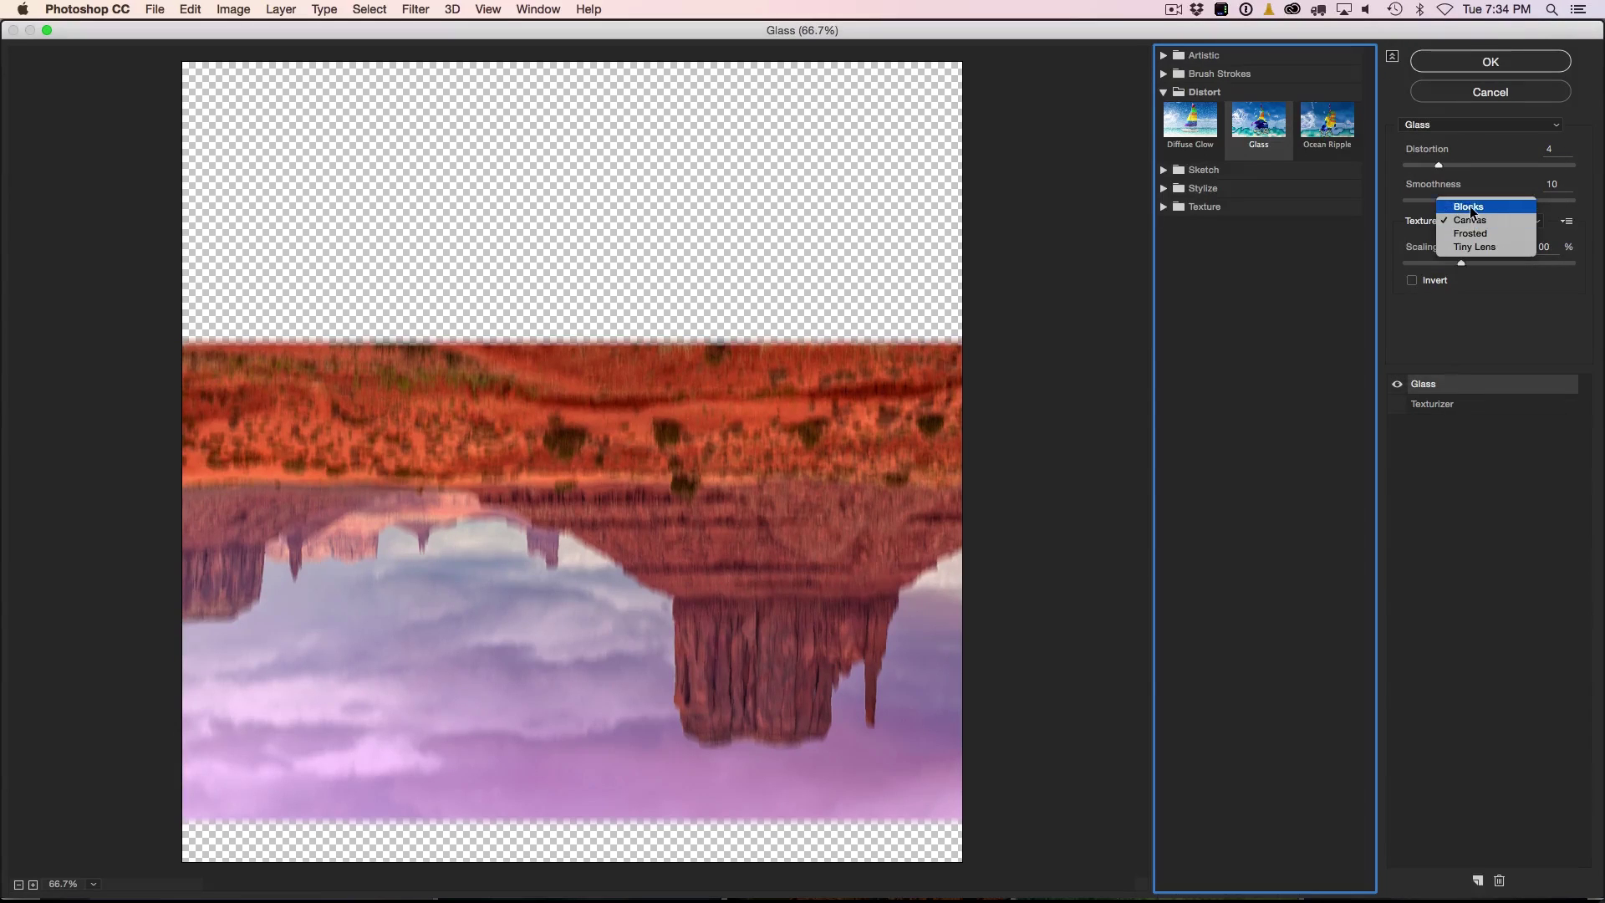
pyautogui.click(1470, 207)
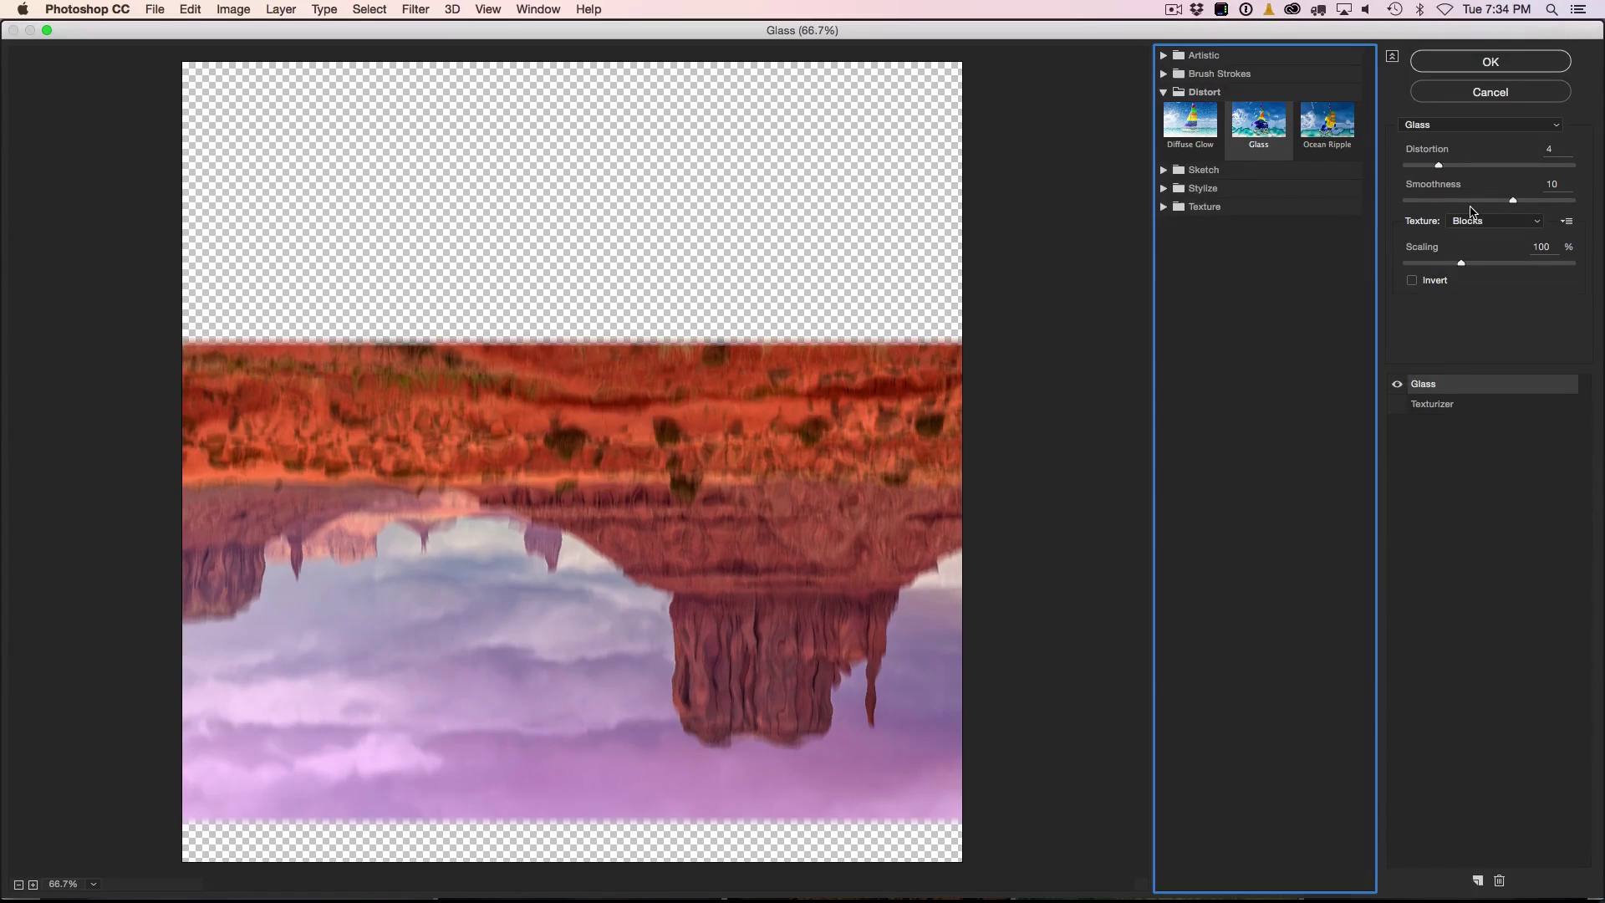
pyautogui.click(1476, 222)
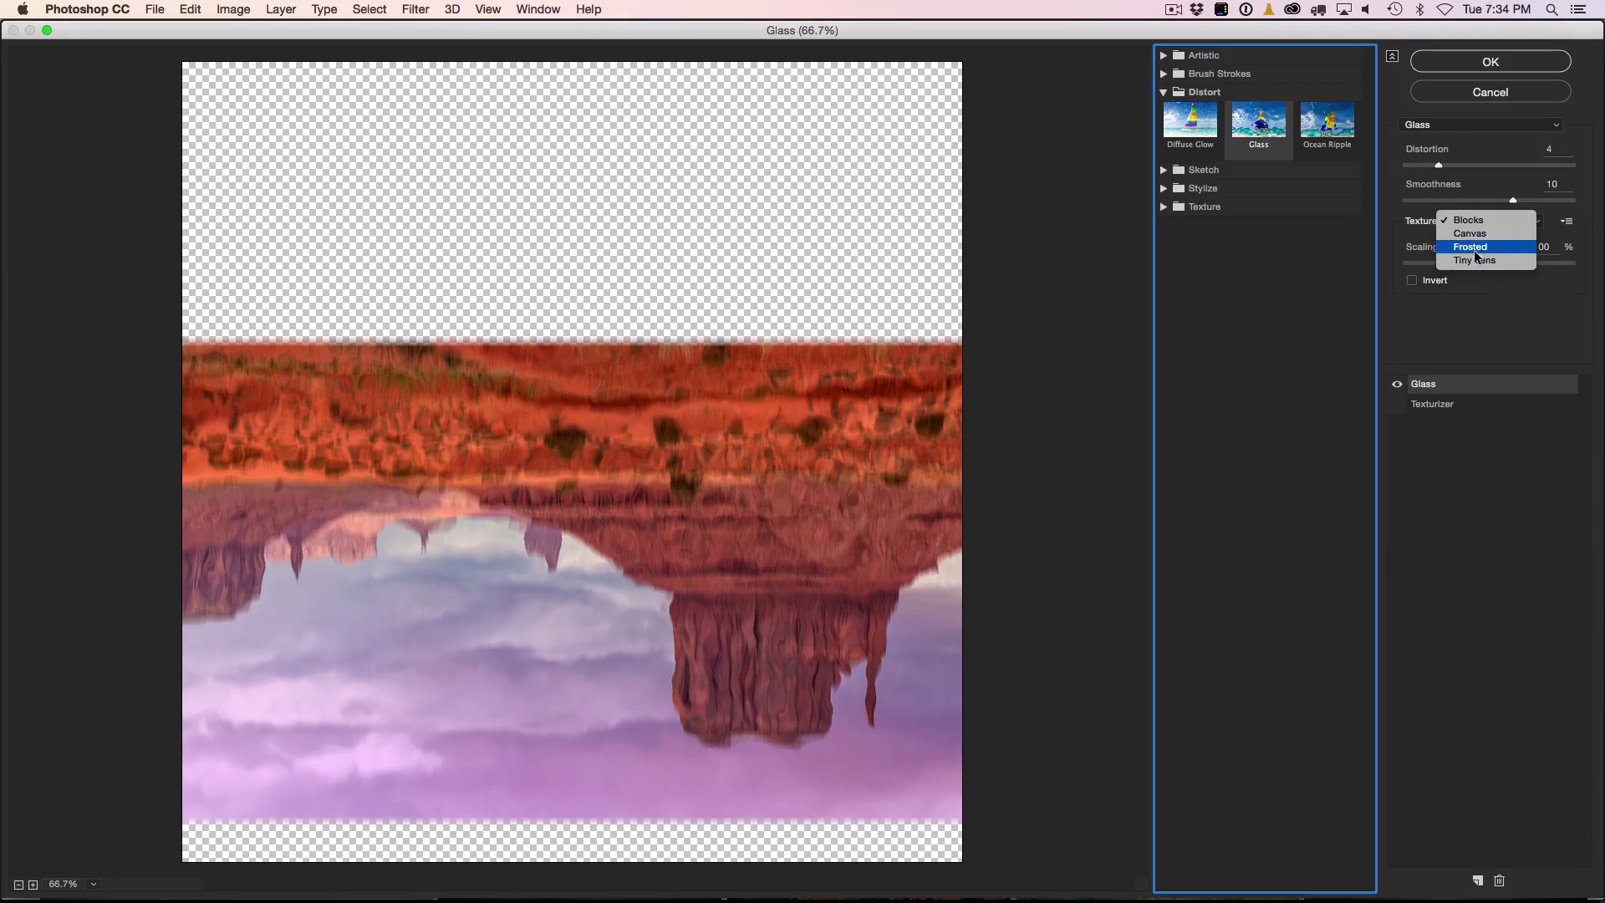
pyautogui.click(1472, 247)
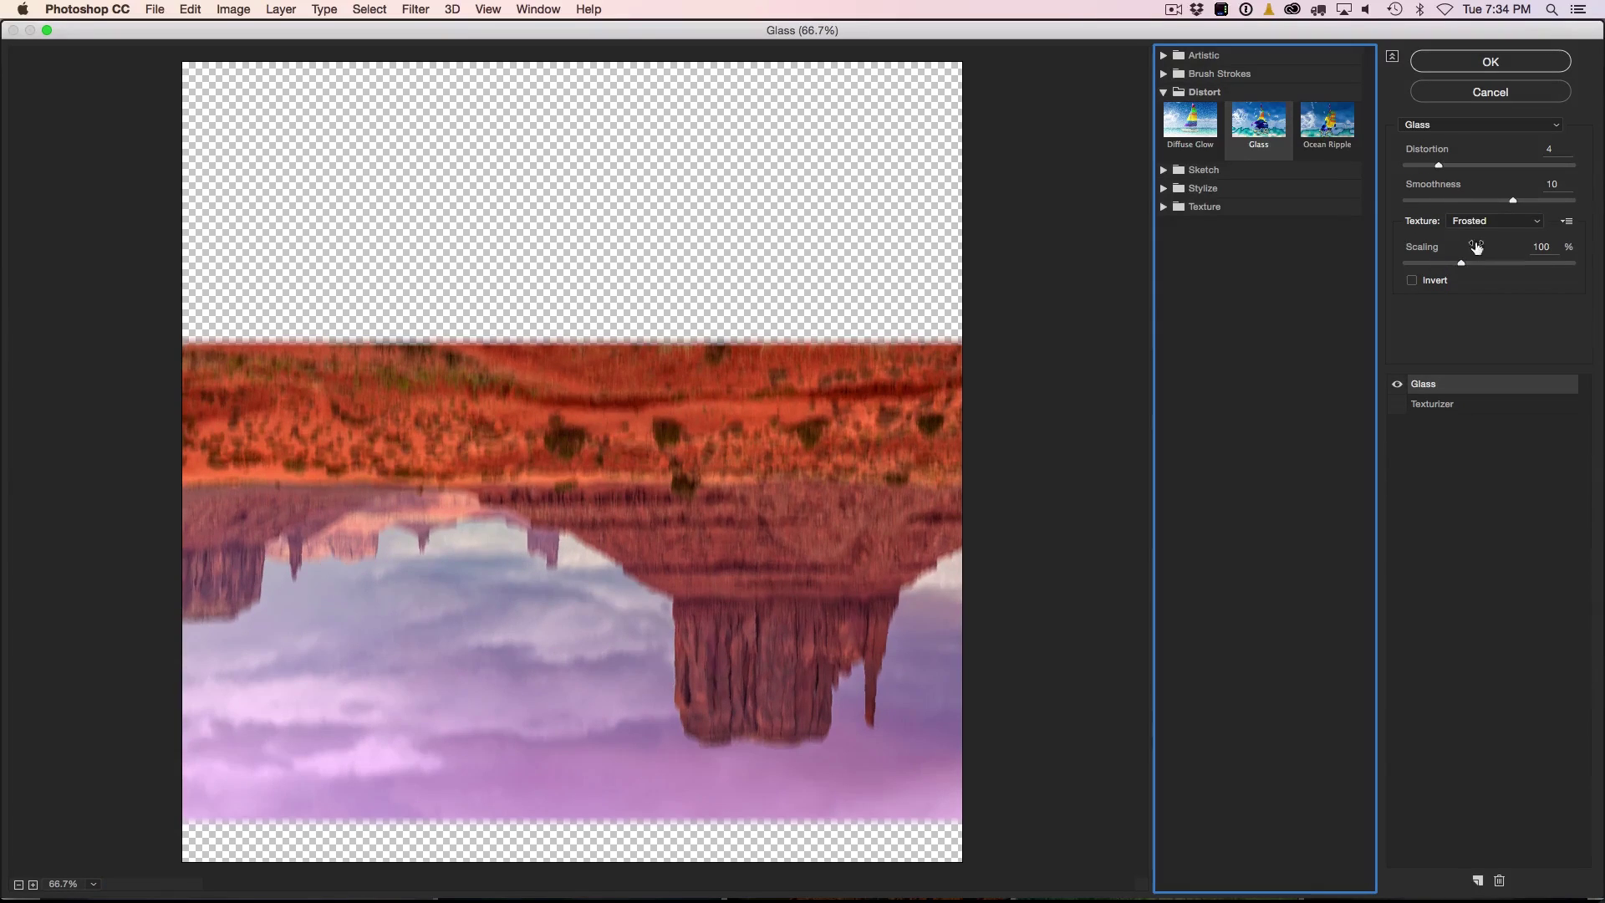
pyautogui.click(1476, 222)
pyautogui.click(1476, 204)
# - Try Glass Distortion 12 with Scaling 76% and 62%, and settle on Distortion 7 and Scaling 85%
pyautogui.moveTo(1436, 163); pyautogui.dragTo(1505, 167)
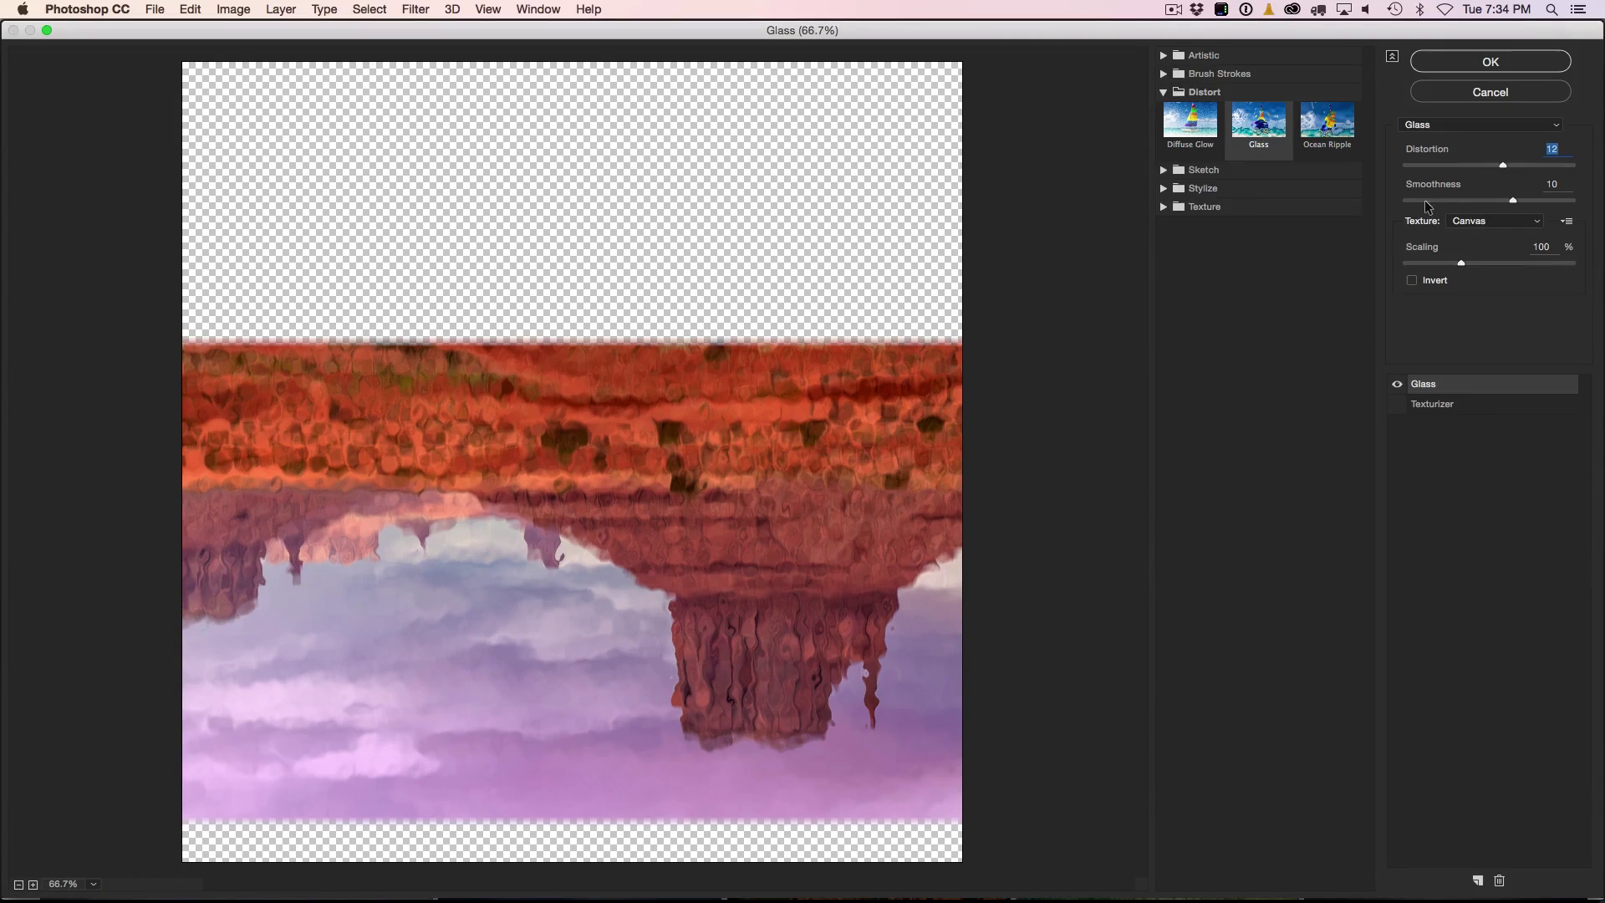
pyautogui.moveTo(1461, 262); pyautogui.dragTo(1431, 262)
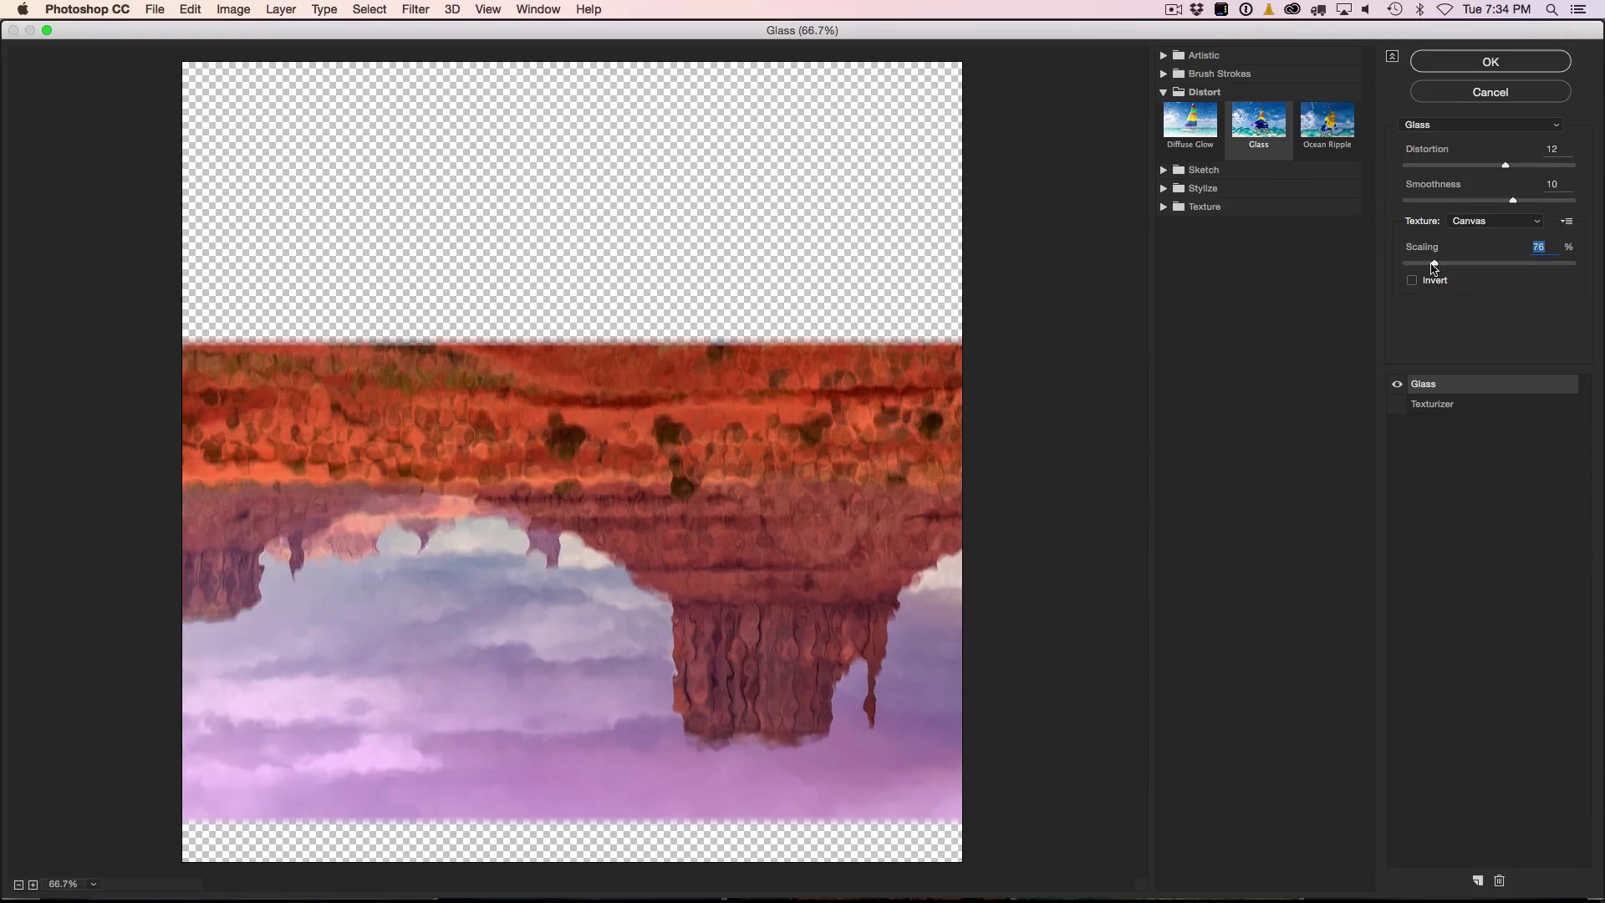
pyautogui.moveTo(1432, 263)
pyautogui.mouseDown()
pyautogui.moveTo(1489, 263)
pyautogui.moveTo(1417, 264)
pyautogui.mouseUp()
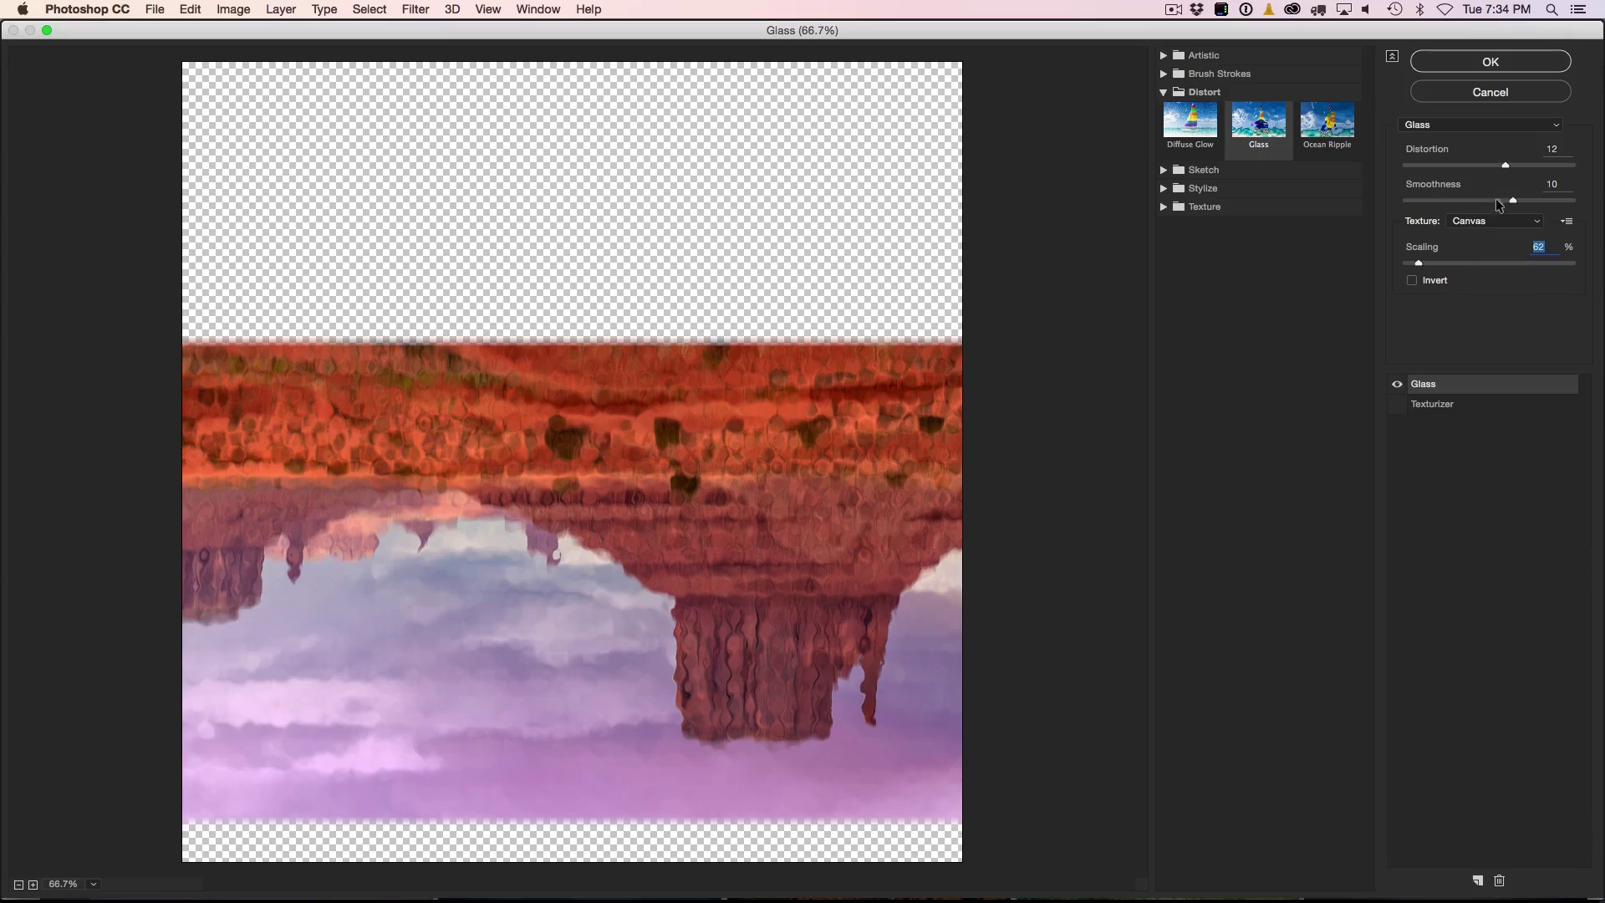
pyautogui.moveTo(1499, 166); pyautogui.dragTo(1461, 167)
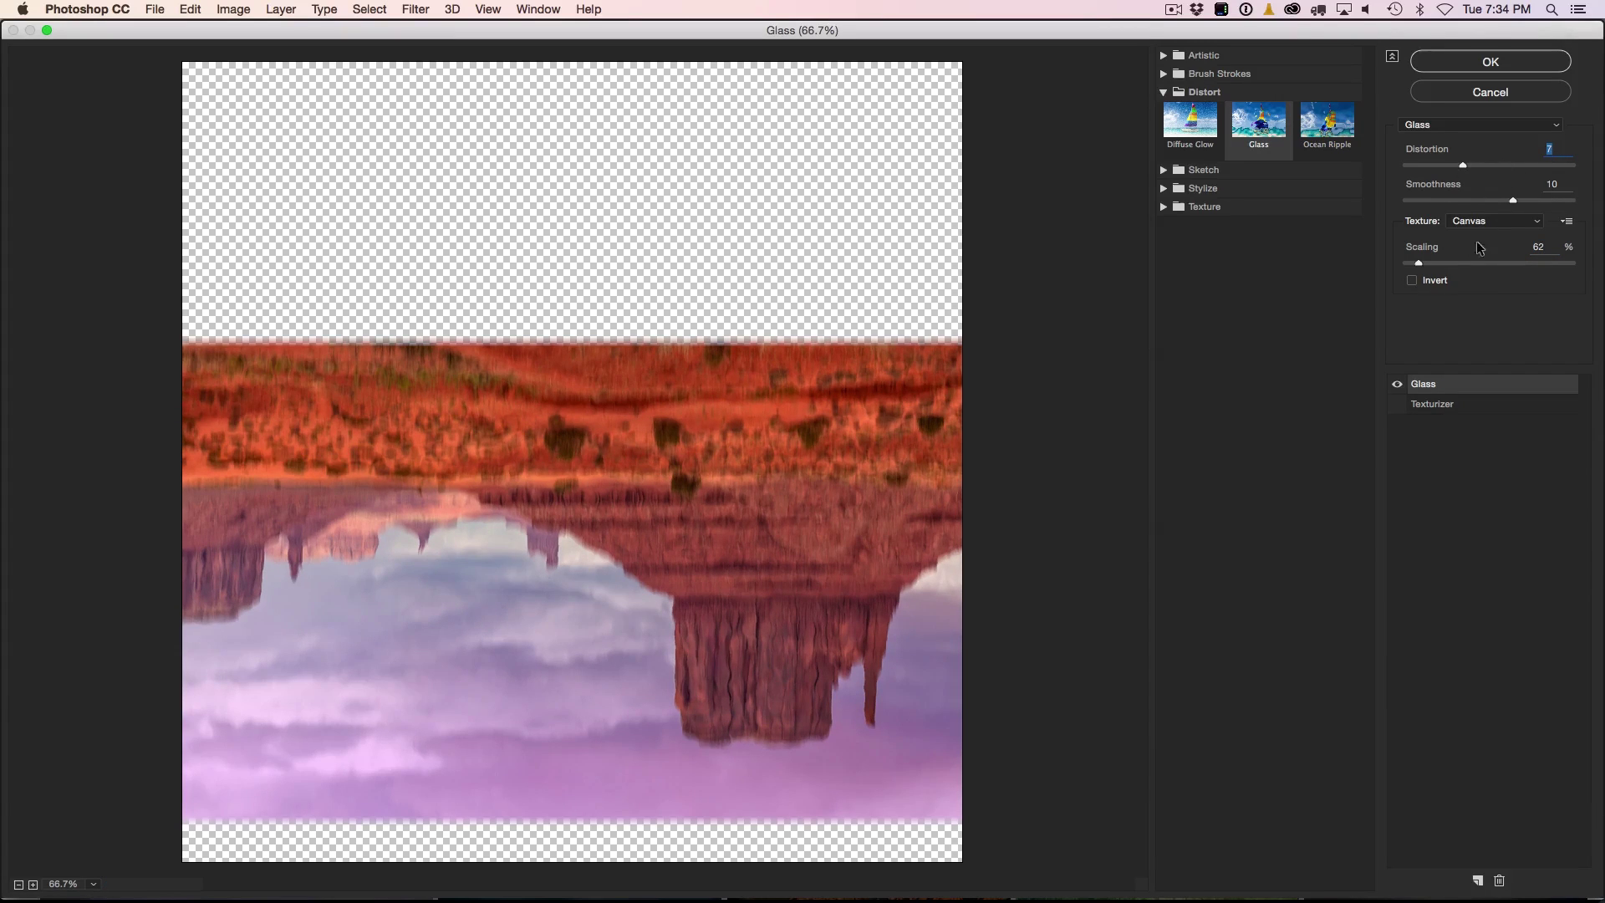
pyautogui.moveTo(1420, 264); pyautogui.dragTo(1446, 261)
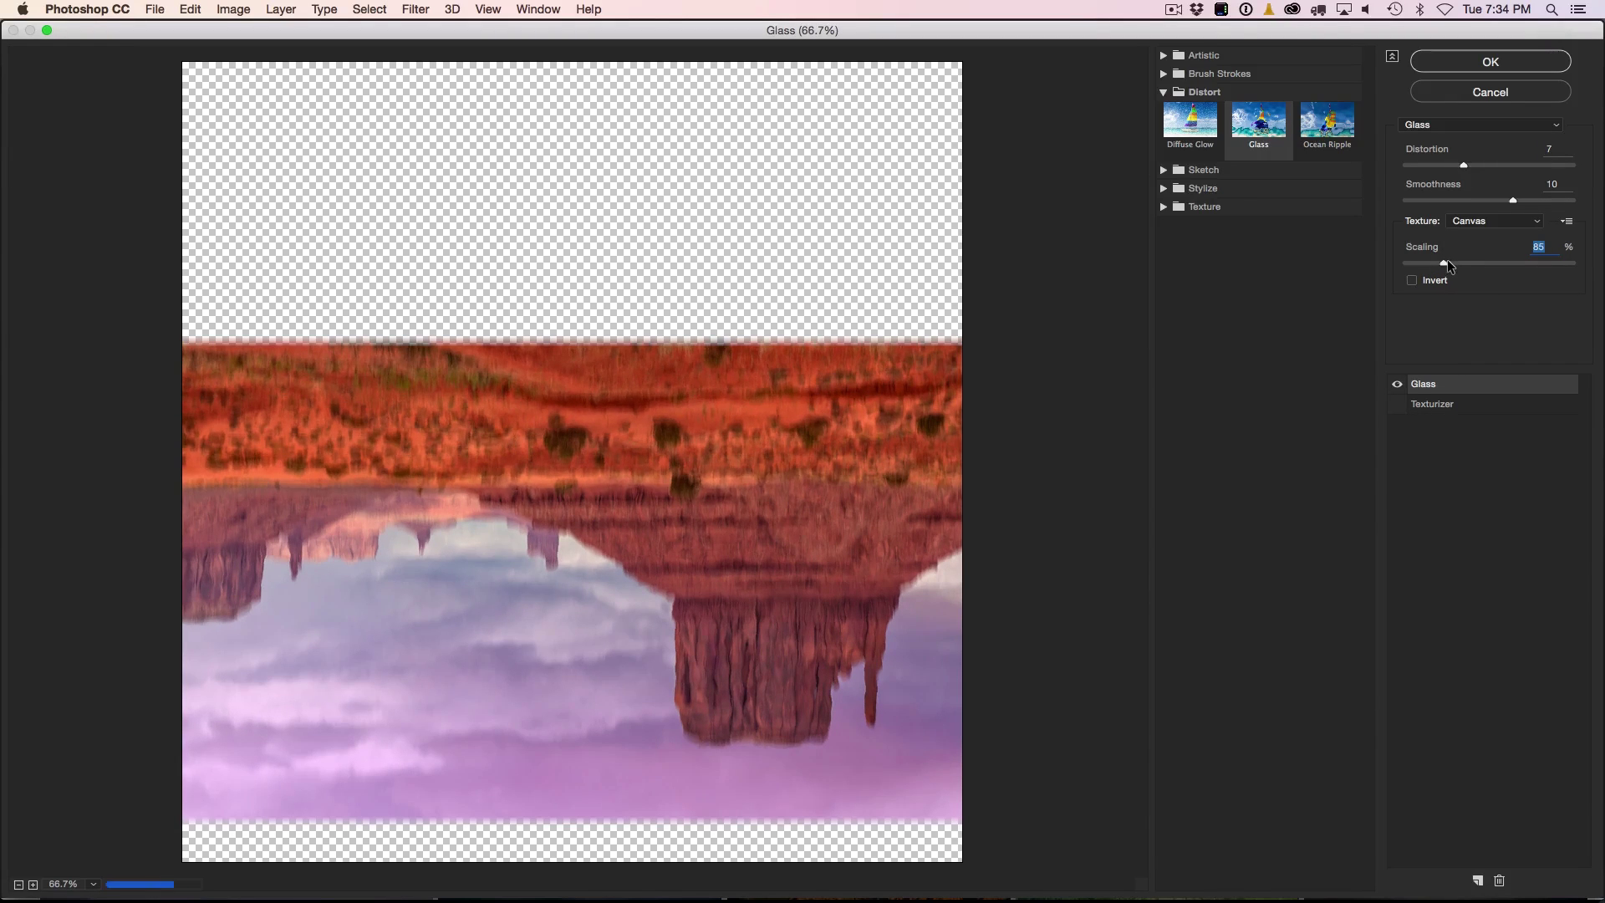
# - Try Glass Smoothness values of 3 and 15, reduce it to a moderate value, slightly lower the Distortion, and apply the filter
pyautogui.moveTo(1511, 201); pyautogui.dragTo(1428, 202)
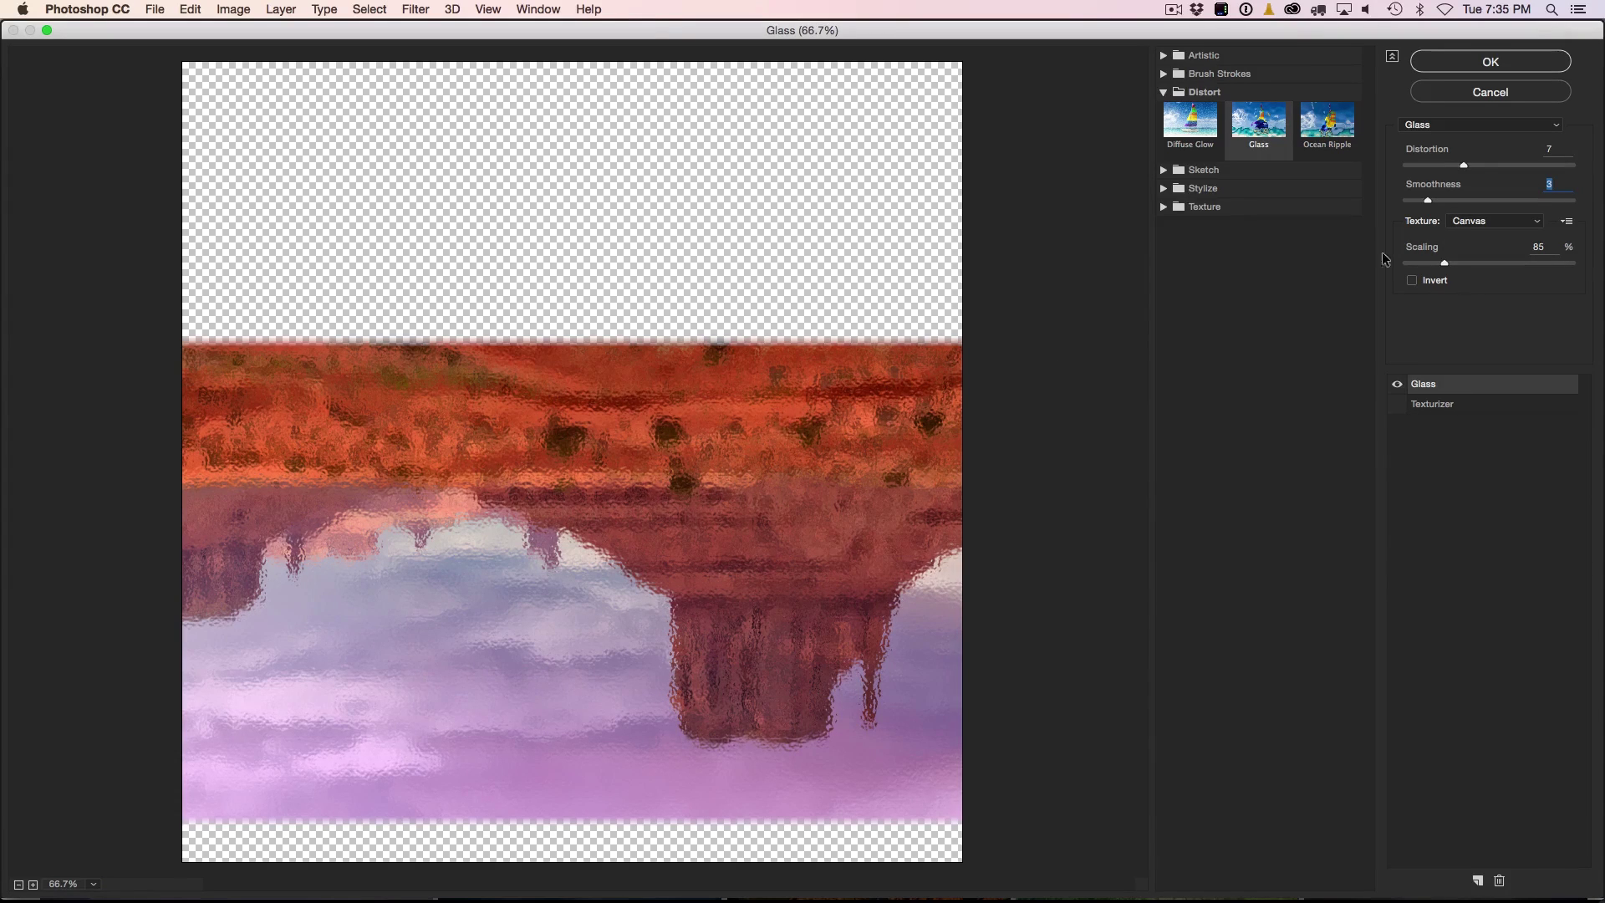
pyautogui.moveTo(1427, 201); pyautogui.dragTo(1571, 200)
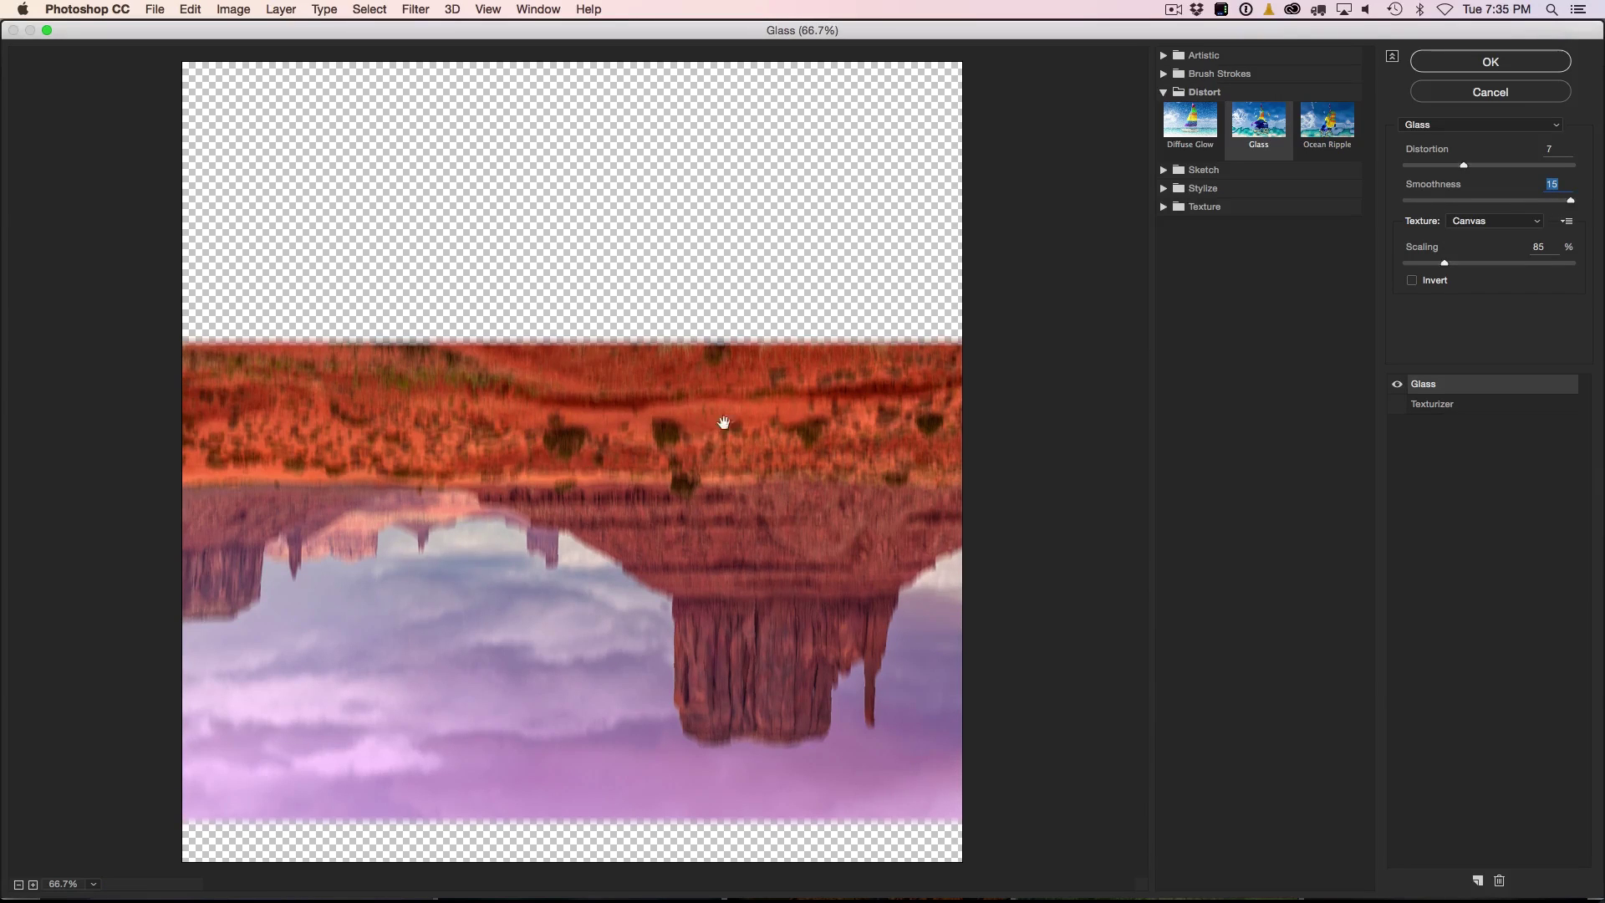
pyautogui.moveTo(1571, 201); pyautogui.dragTo(1506, 201)
pyautogui.click(1462, 165)
pyautogui.moveTo(1466, 165); pyautogui.dragTo(1456, 165)
pyautogui.click(1493, 63)
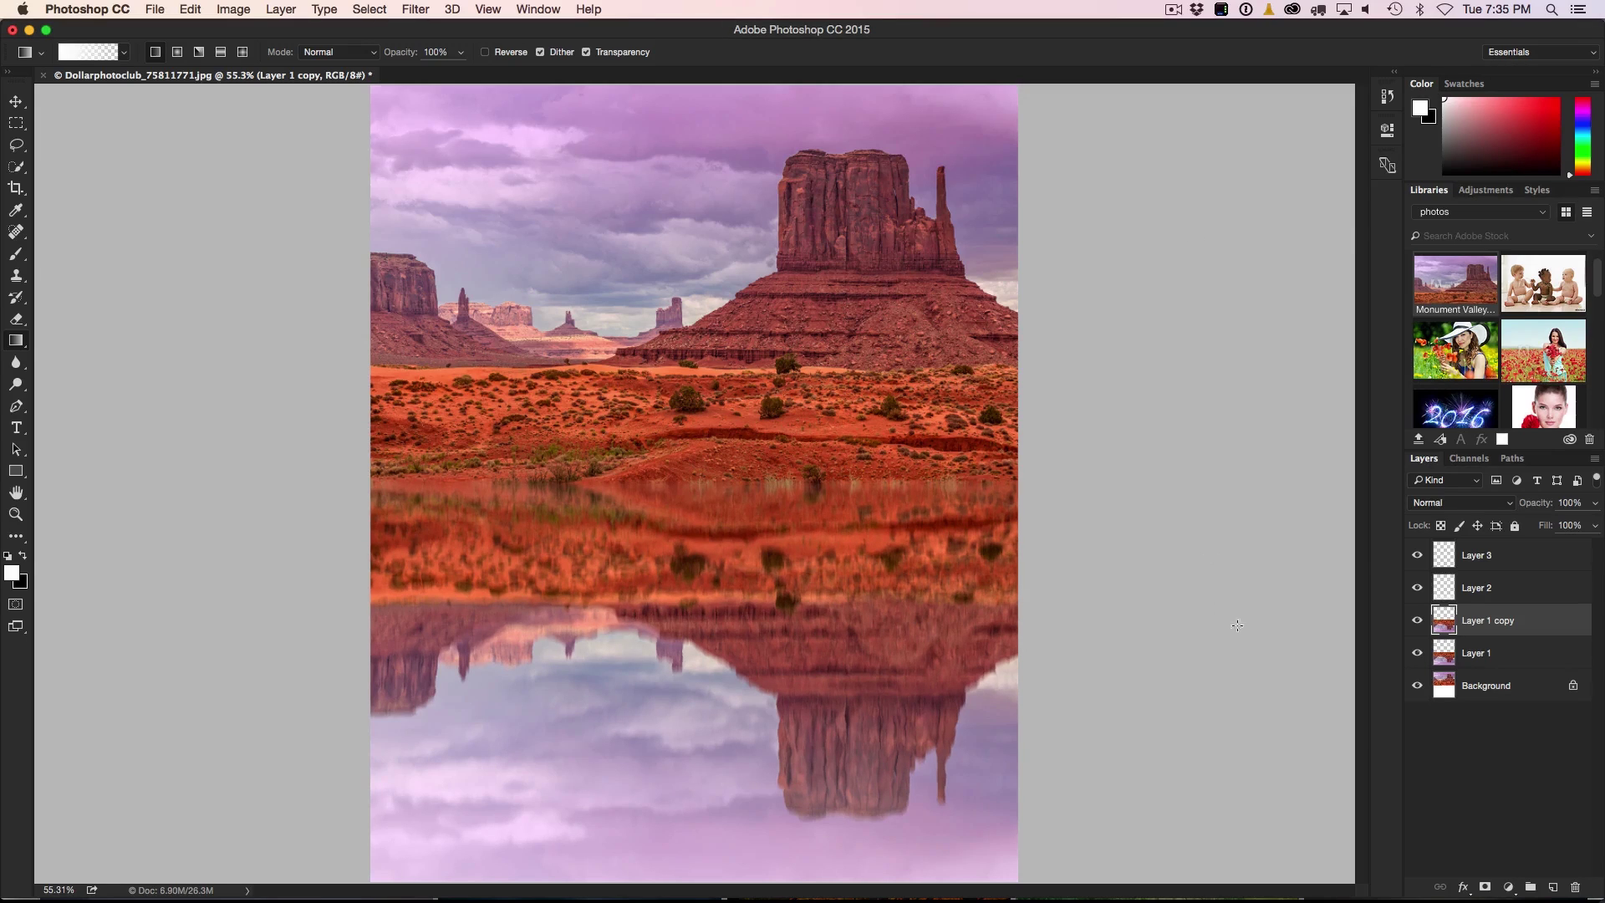
# - Toggle Layer 1 copy to compare the Glass effect, and add a layer mask to that layer
pyautogui.click(1418, 620)
pyautogui.click(1418, 620)
pyautogui.click(1484, 887)
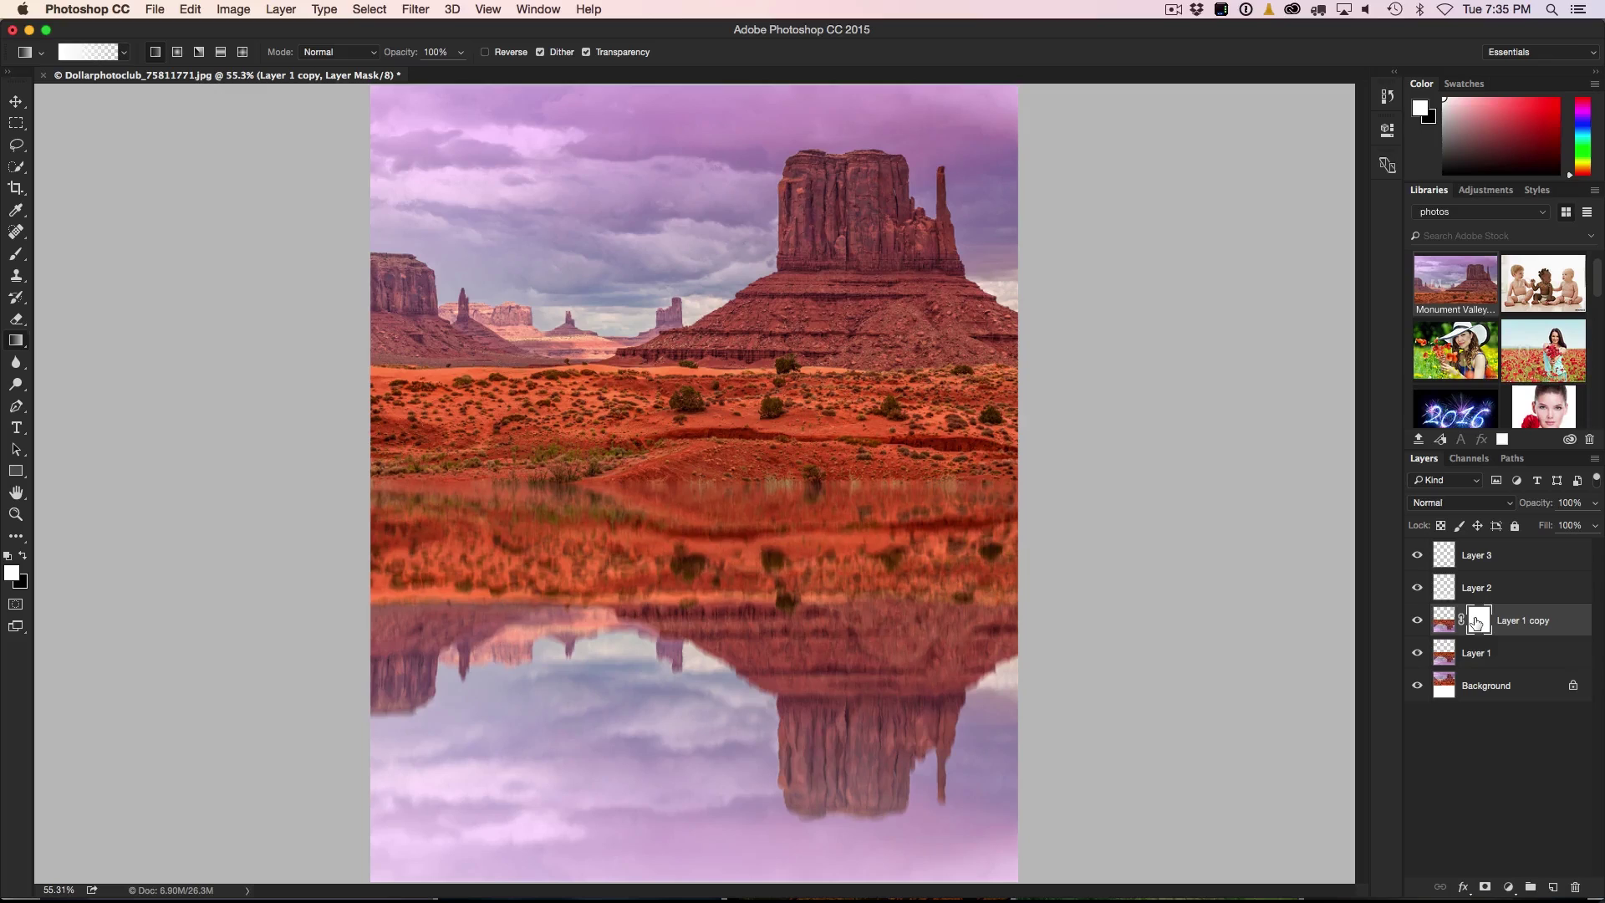
# - Set the Gradient tool to the foreground-to-background preset, and swap the colours to make black the foreground
pyautogui.rightClick(16, 340)
pyautogui.click(92, 341)
pyautogui.click(123, 52)
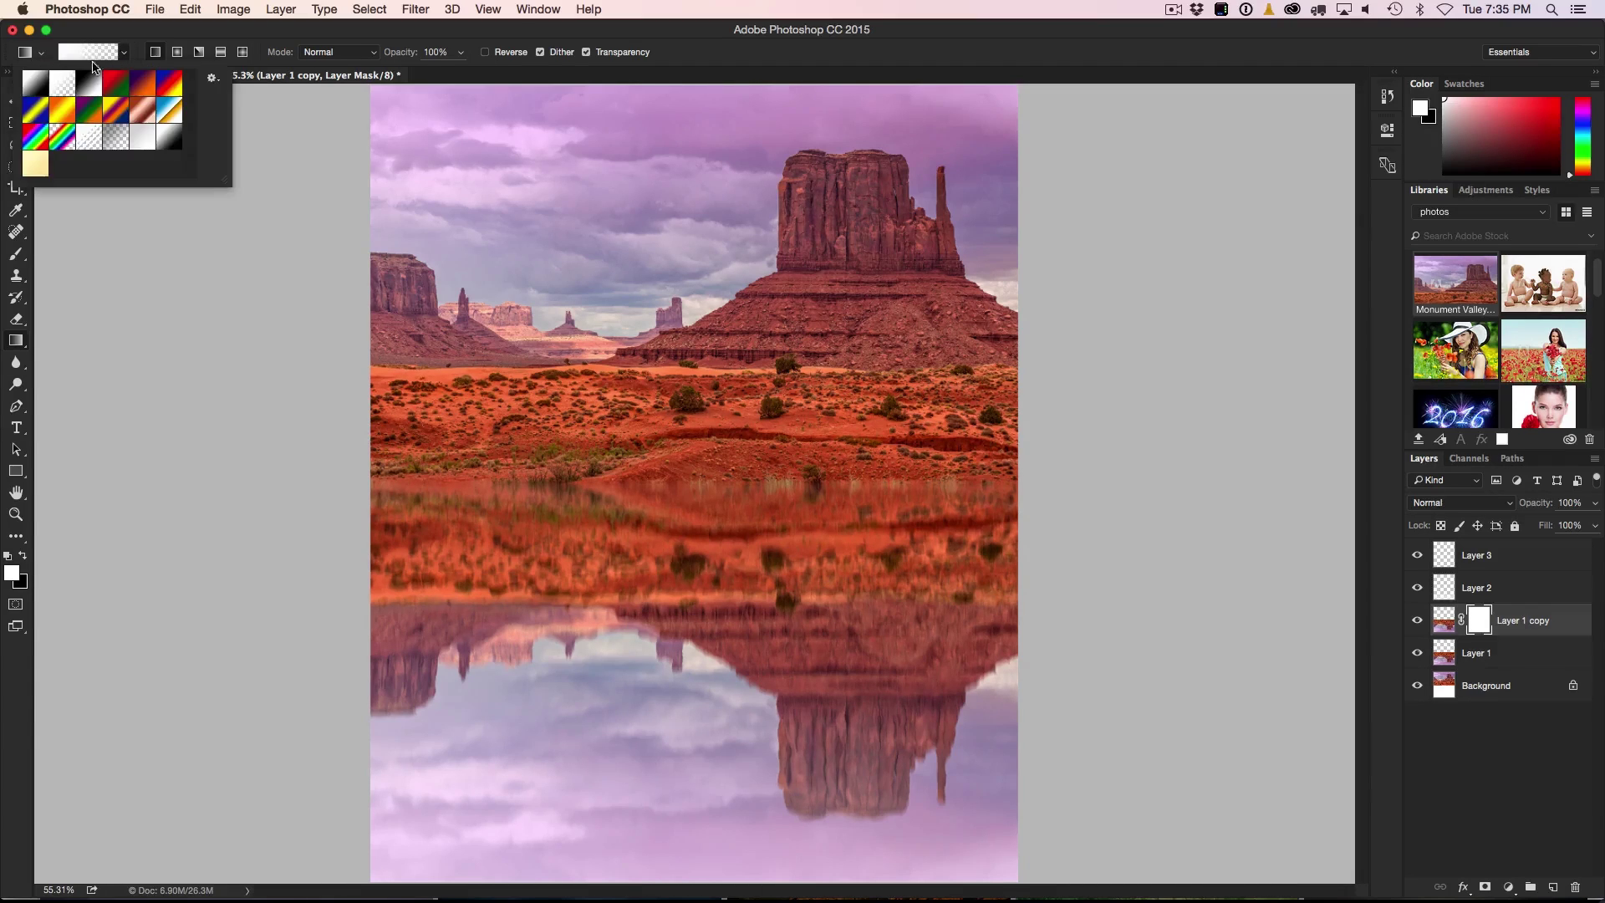
pyautogui.click(39, 84)
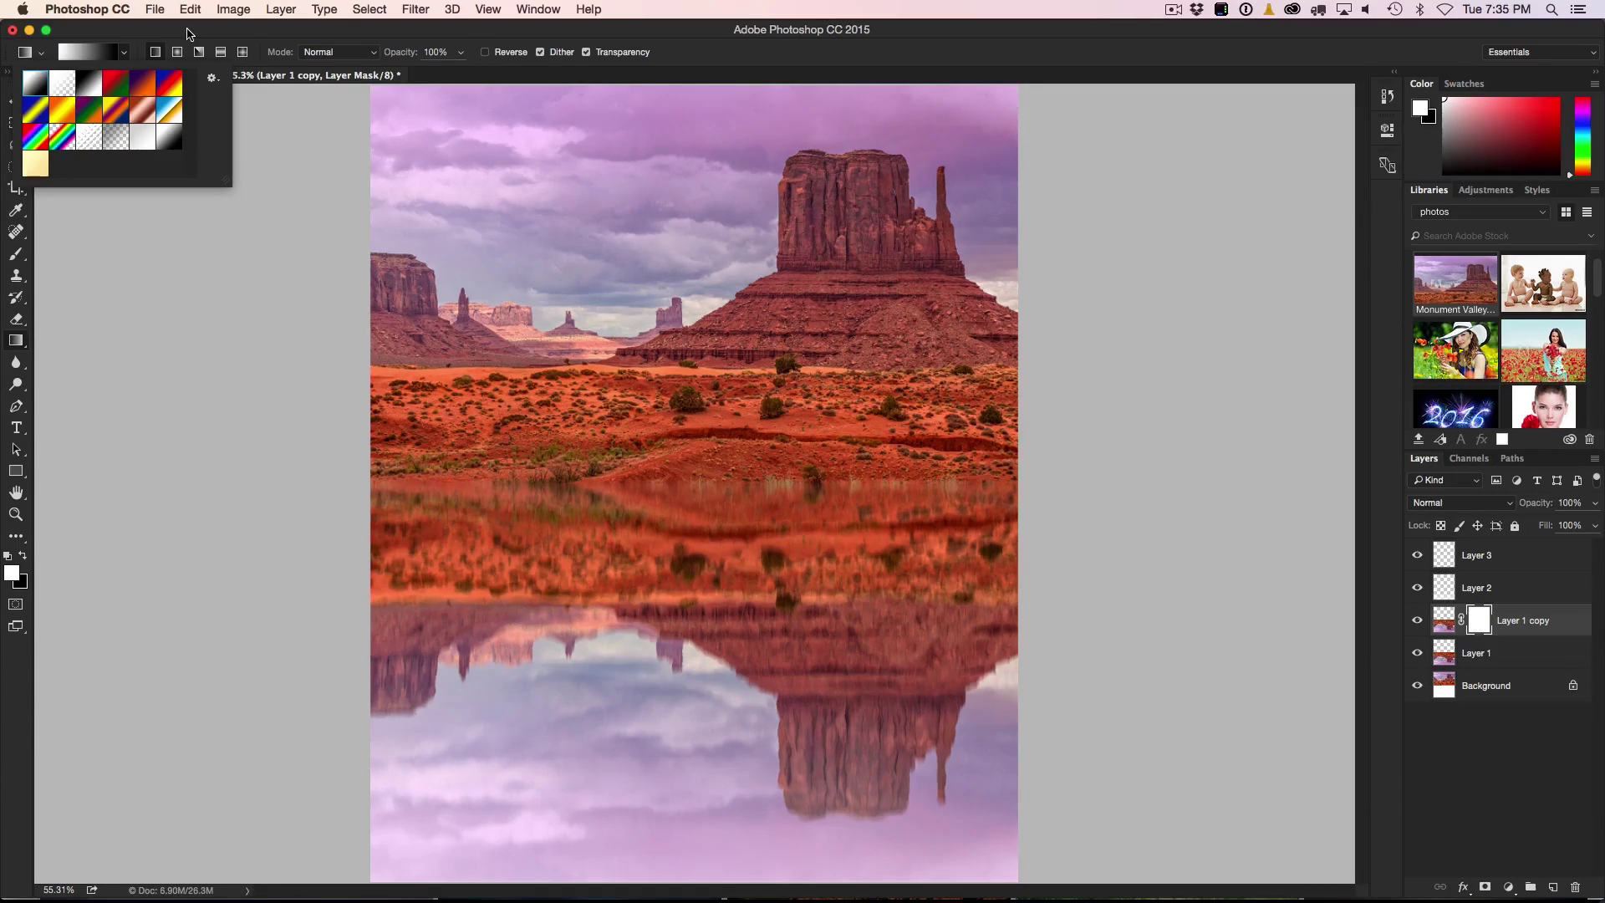
pyautogui.click(141, 229)
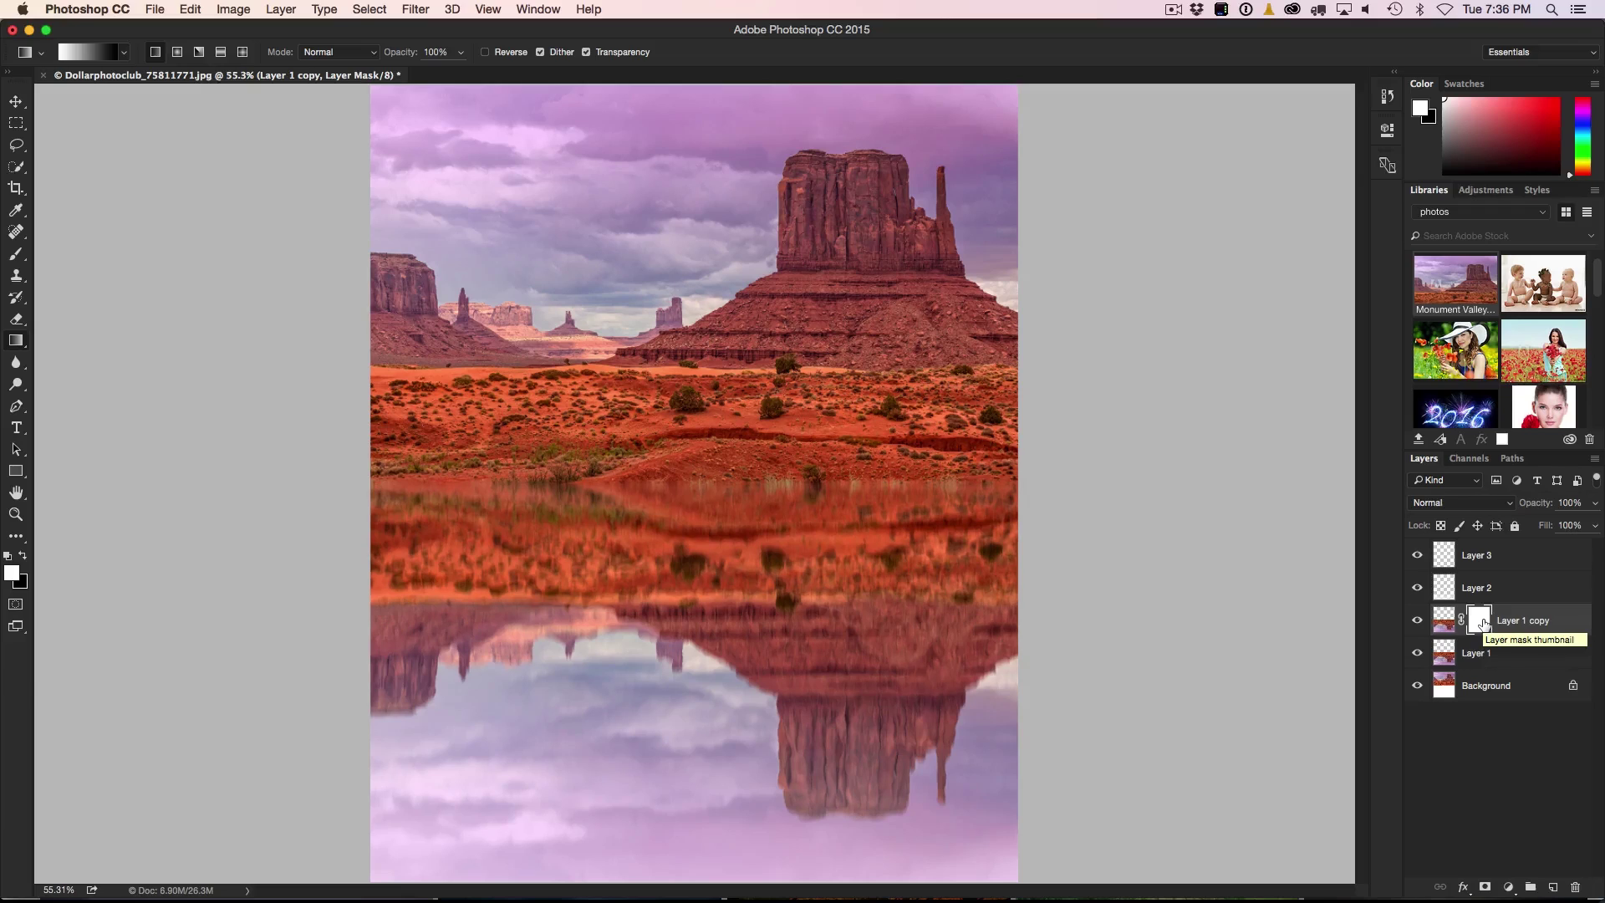
pyautogui.click(23, 555)
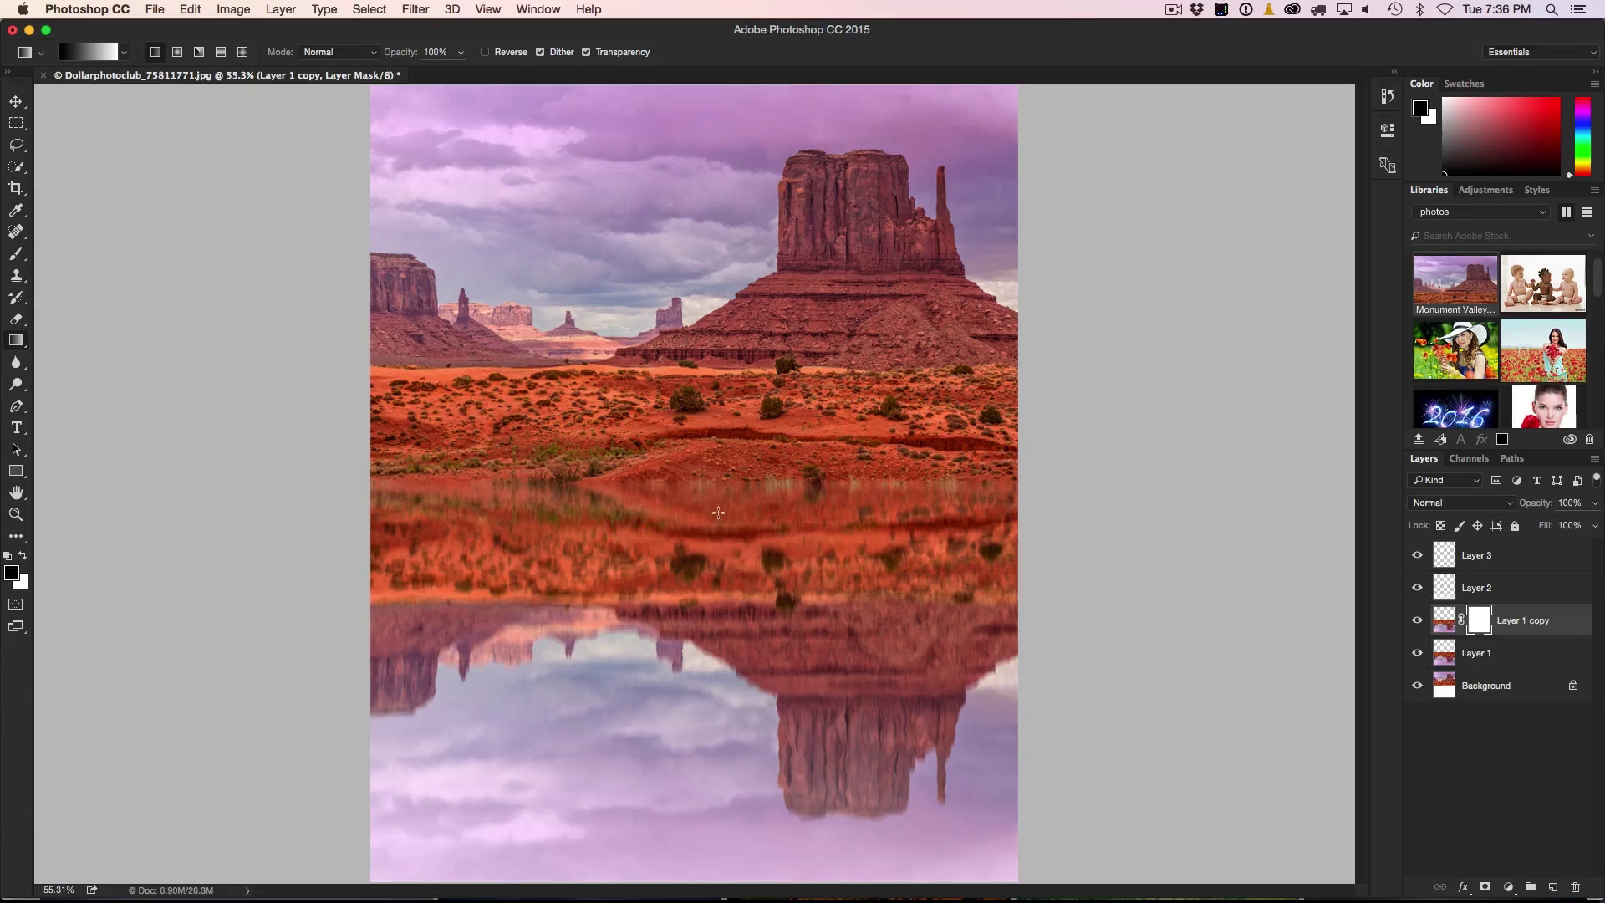
# - Draw and refine a black-to-white vertical gradient on Layer 1 copy's mask, limiting the Glass effect to the lower part of the reflection
pyautogui.moveTo(718, 511); pyautogui.dragTo(751, 722)
pyautogui.click(1419, 620)
pyautogui.click(1418, 620)
pyautogui.moveTo(644, 611); pyautogui.dragTo(650, 754)
pyautogui.moveTo(750, 710); pyautogui.dragTo(771, 800)
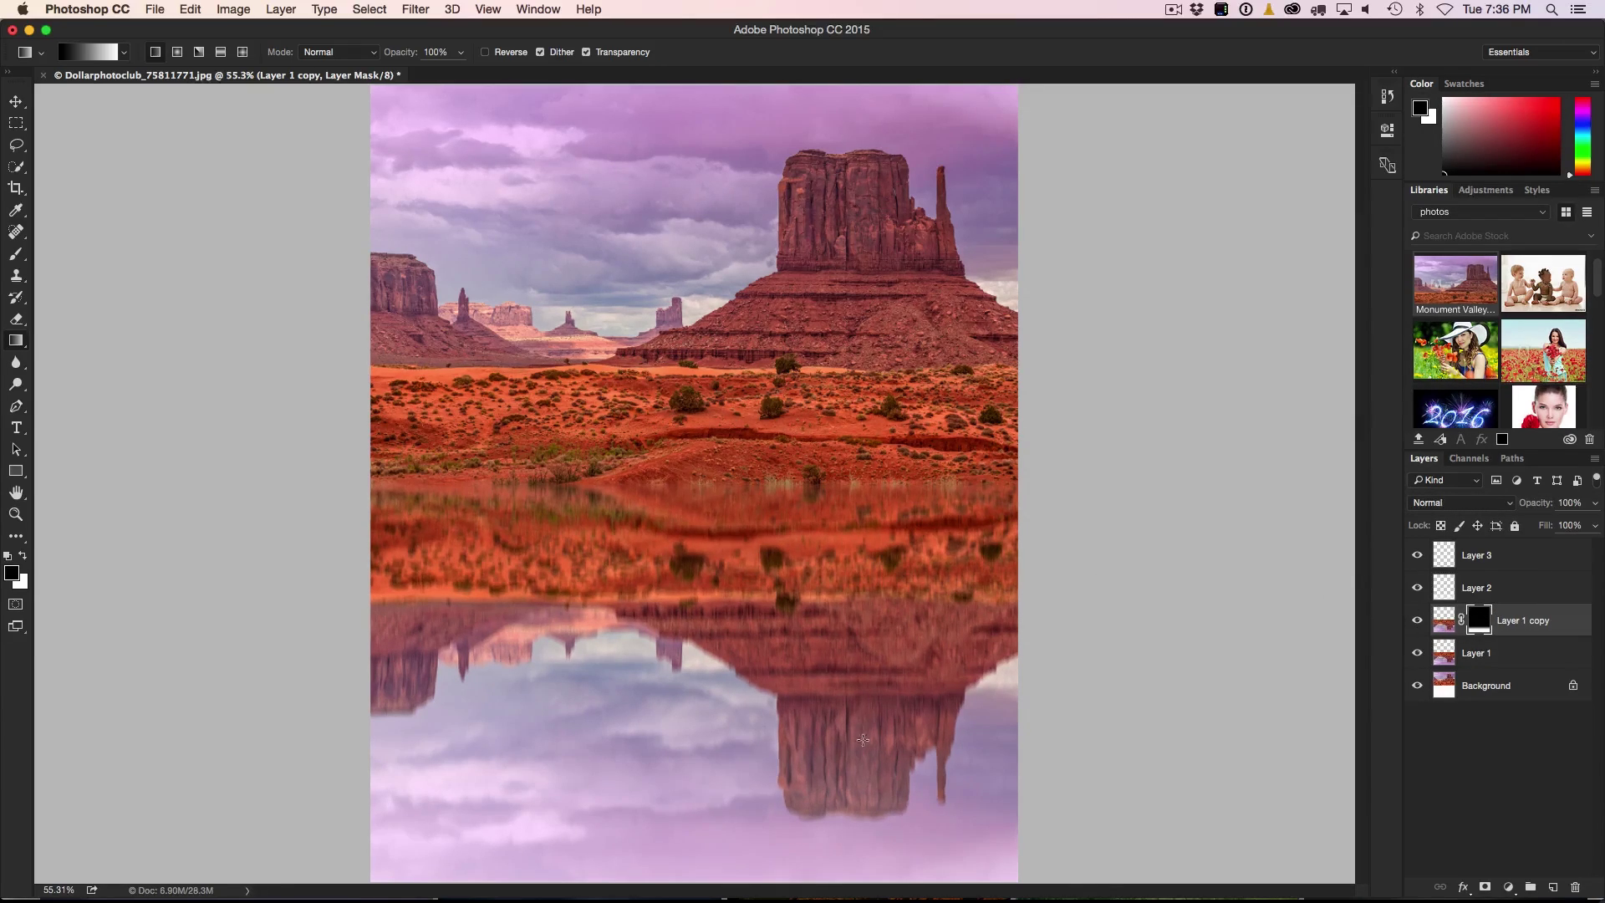
pyautogui.moveTo(679, 704); pyautogui.dragTo(679, 792)
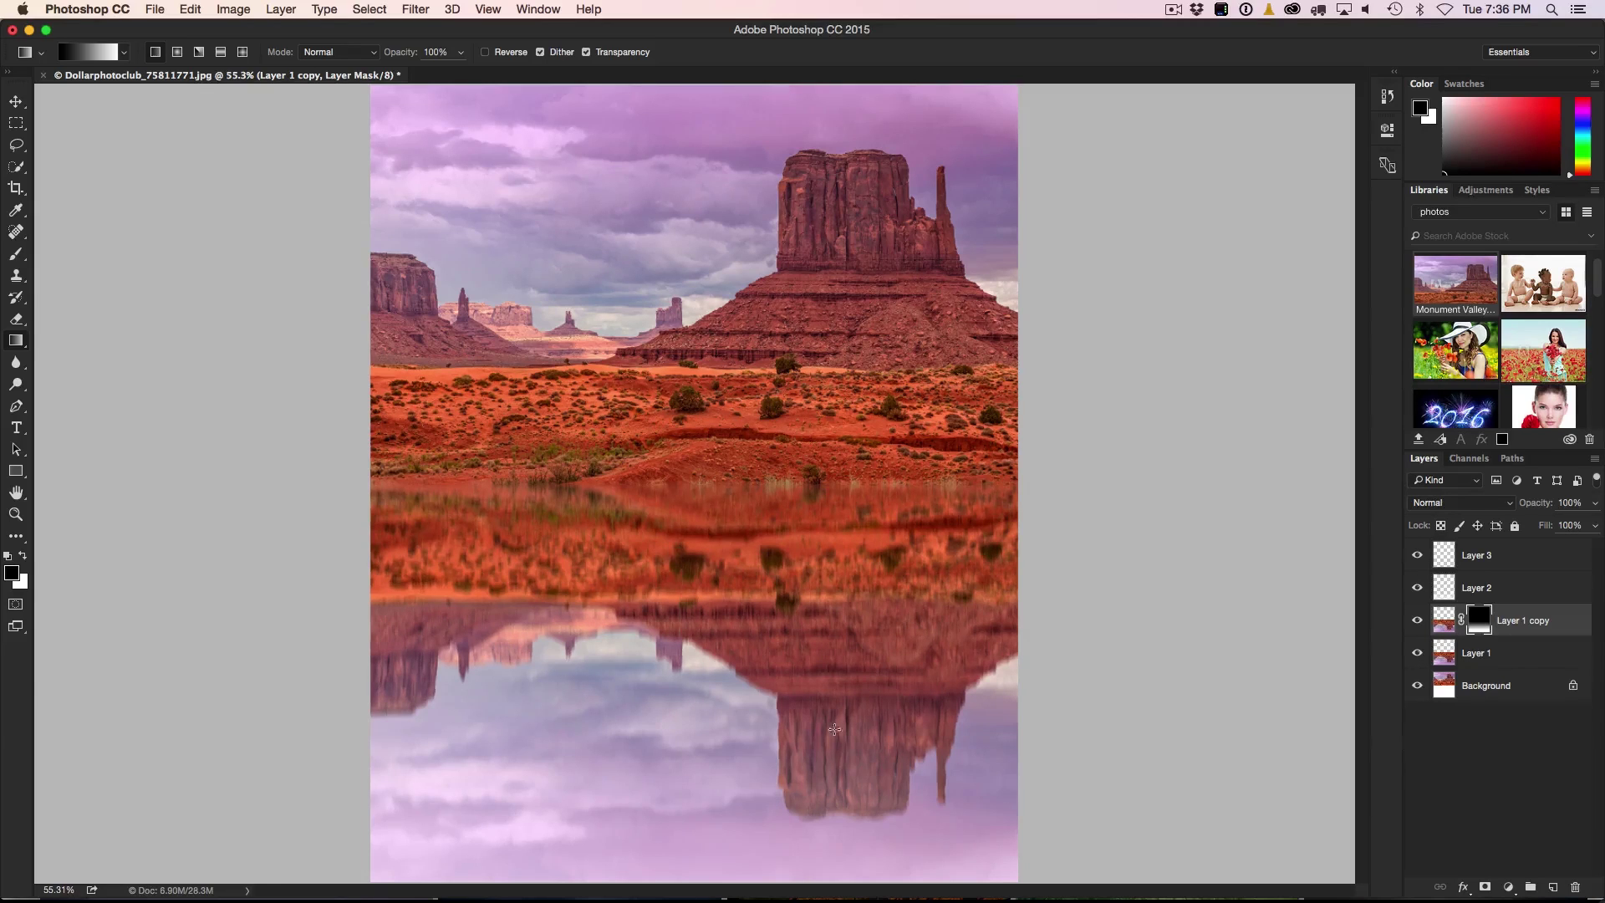